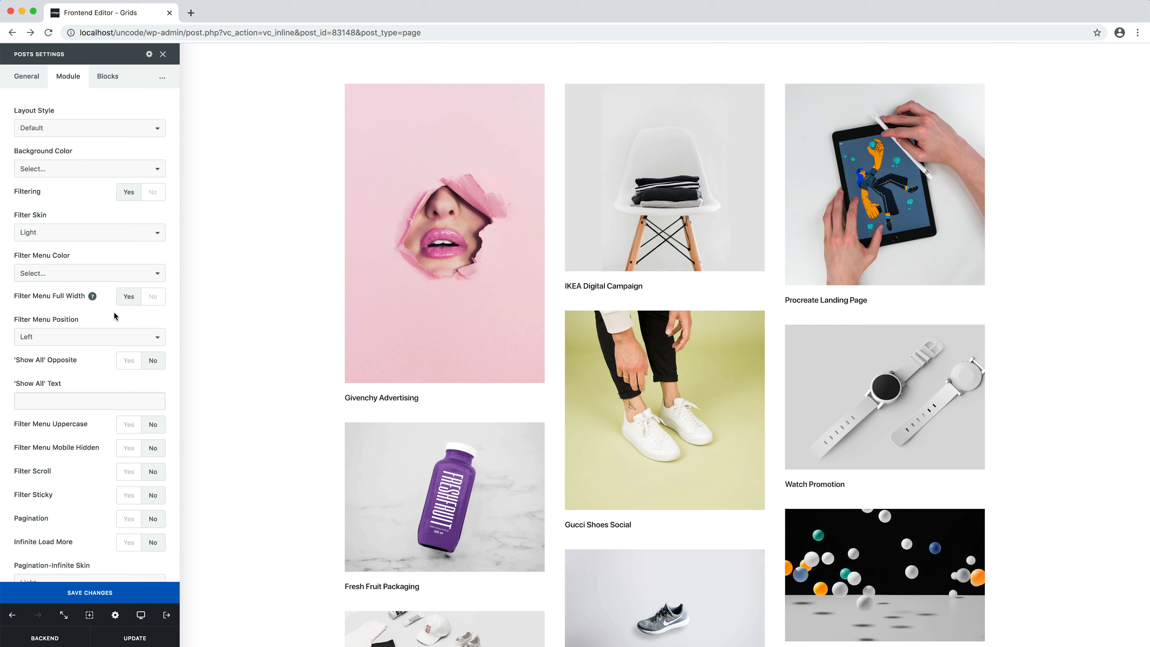
Step: Set the filter menu position to Right and enable both 'Show All' Opposite and Filter Menu Uppercase
{"action": "left_click", "coordinate": [114, 337]}
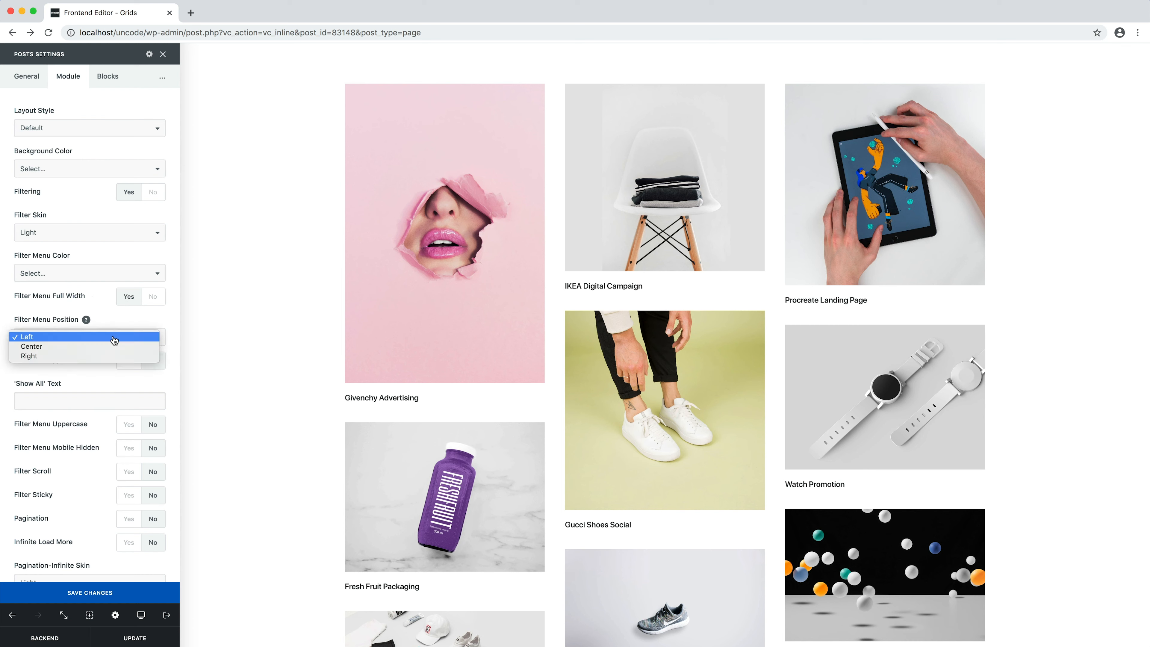
{"action": "left_click", "coordinate": [114, 357]}
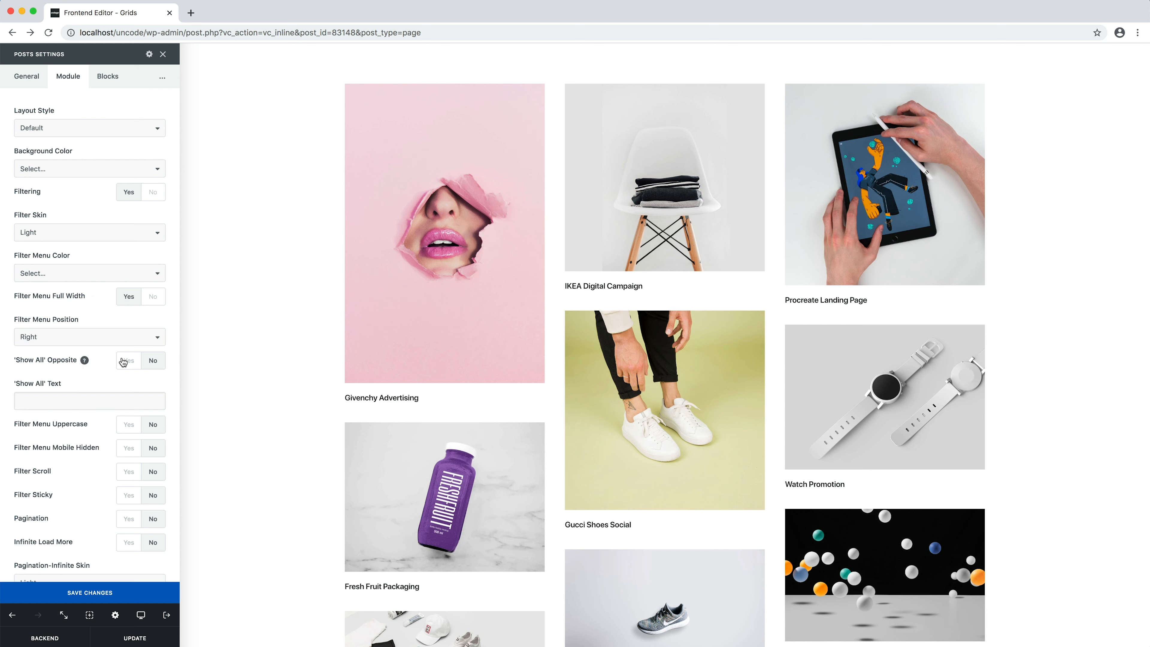
{"action": "left_click", "coordinate": [123, 361]}
{"action": "left_click", "coordinate": [121, 433]}
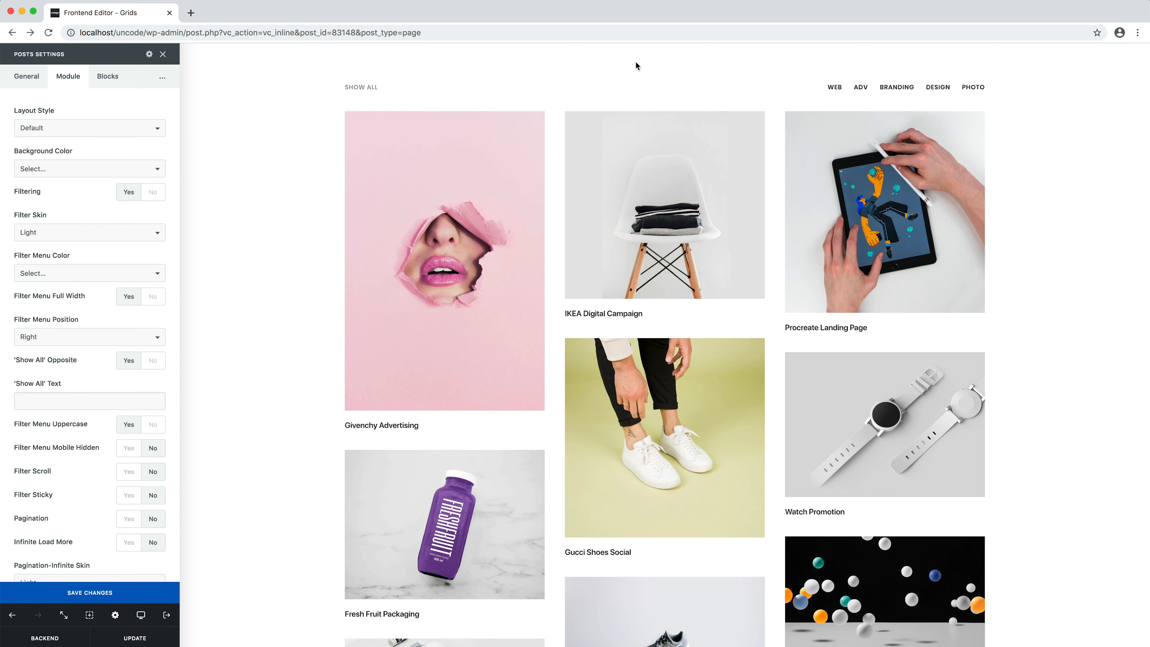
Step: Check the grid filters by applying Web, Adv, Branding, Design and Photo in turn, ending on Show All
{"action": "left_click", "coordinate": [836, 87]}
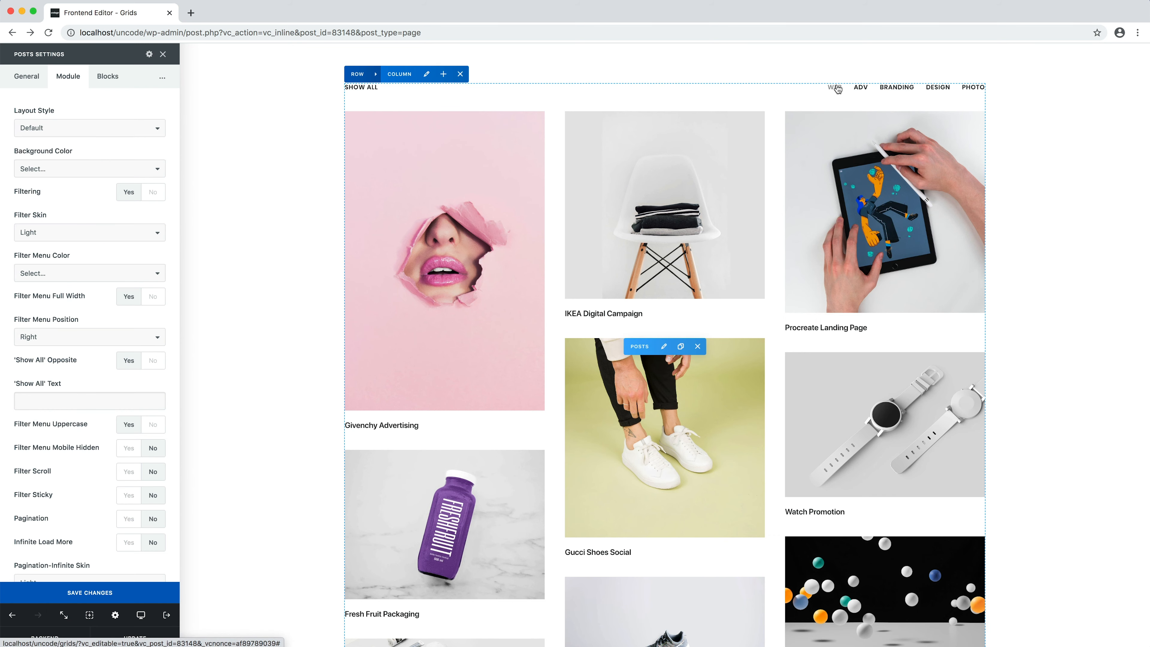
{"action": "left_click", "coordinate": [860, 87]}
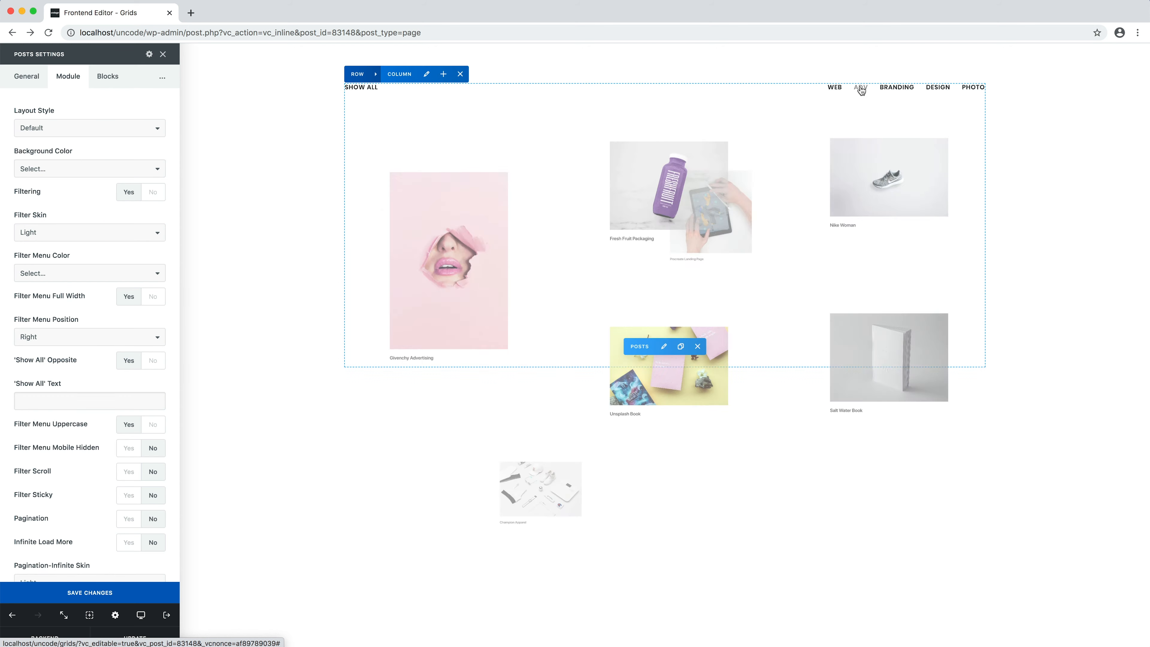
{"action": "left_click", "coordinate": [888, 89]}
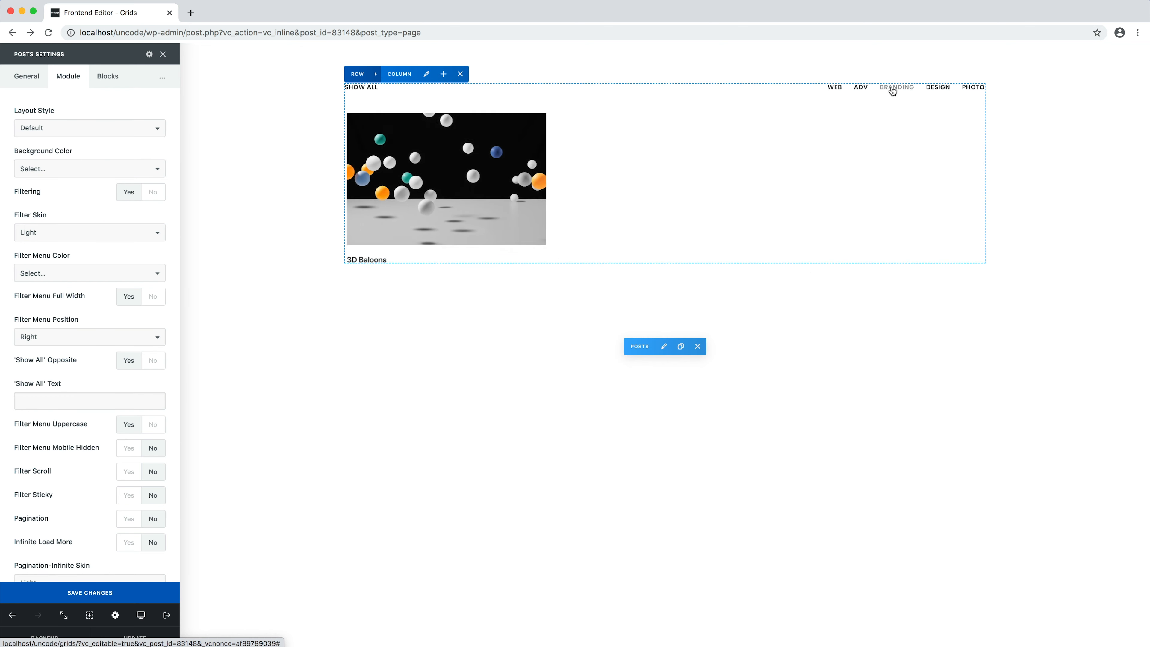
{"action": "left_click", "coordinate": [933, 90]}
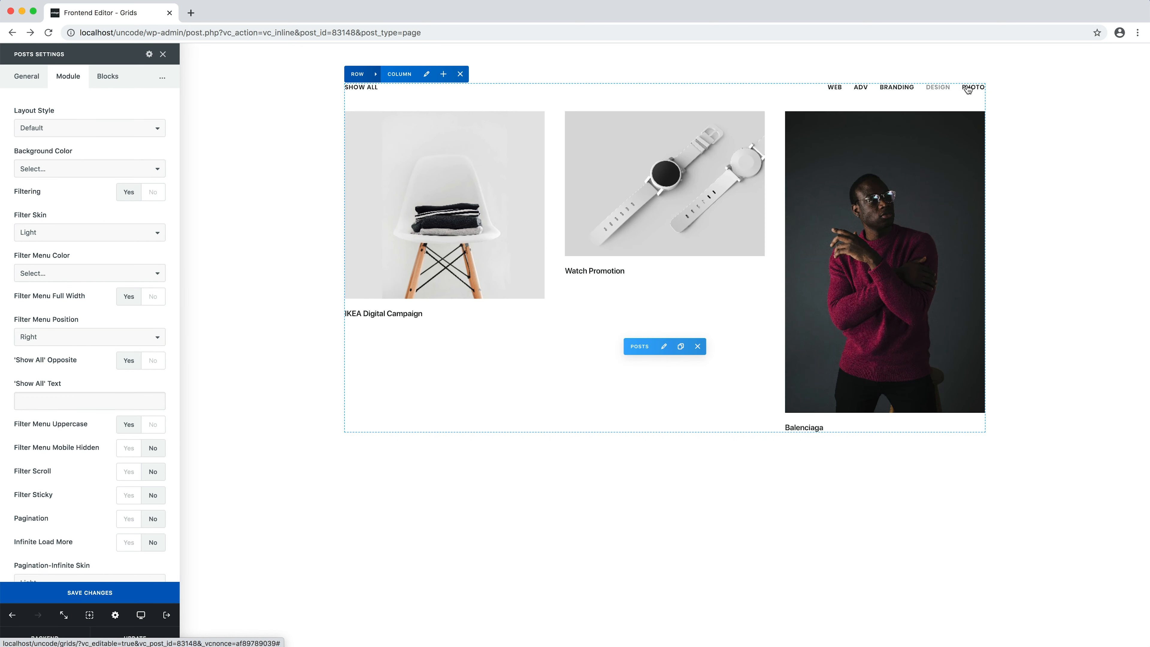
{"action": "left_click", "coordinate": [972, 88]}
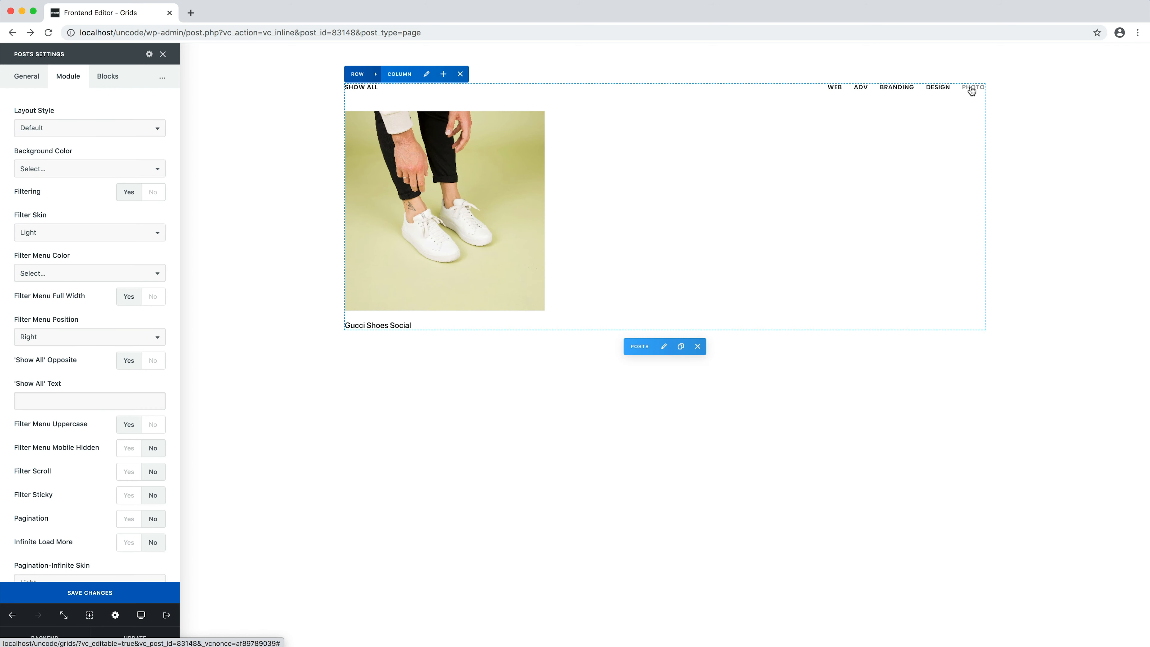
{"action": "left_click", "coordinate": [356, 90]}
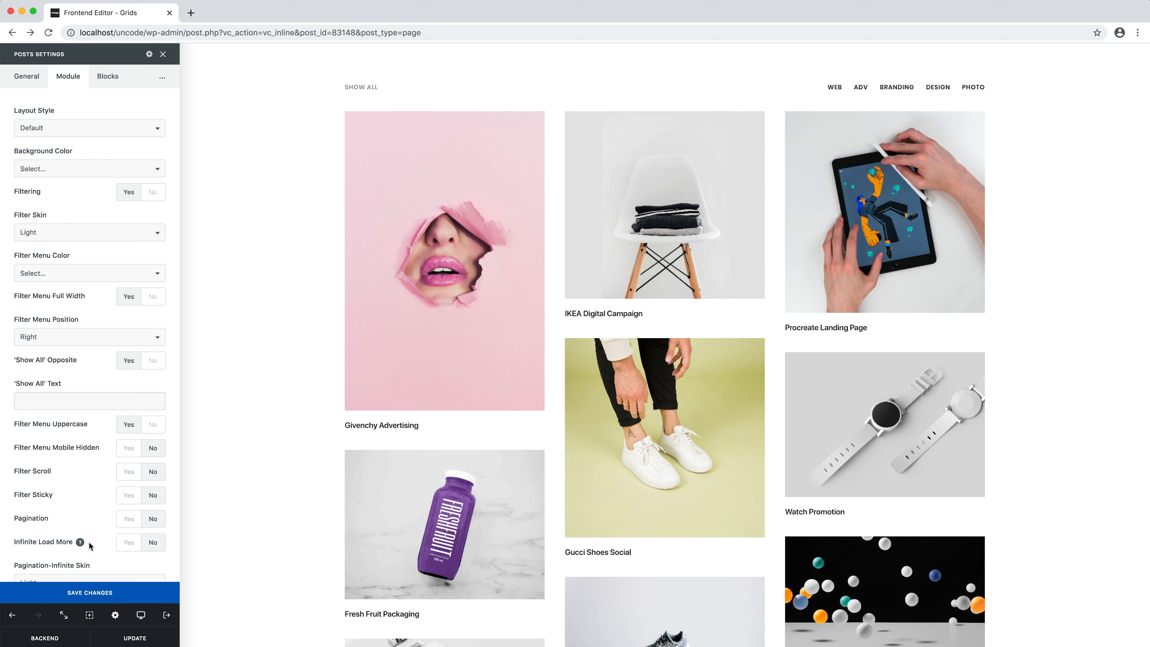
Step: Try items gap values of 1px and 2x on the posts grid, ending at 3x
{"action": "scroll", "coordinate": [89, 543], "scroll_direction": "down", "scroll_amount": 5}
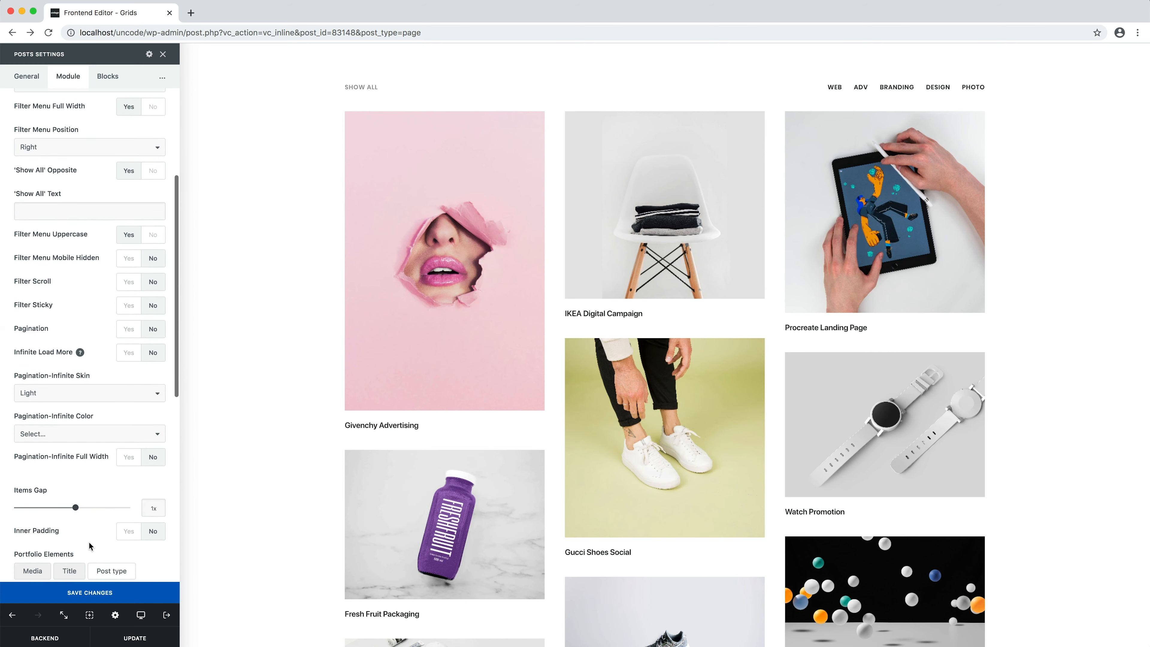
{"action": "scroll", "coordinate": [89, 545], "scroll_direction": "down", "scroll_amount": 3}
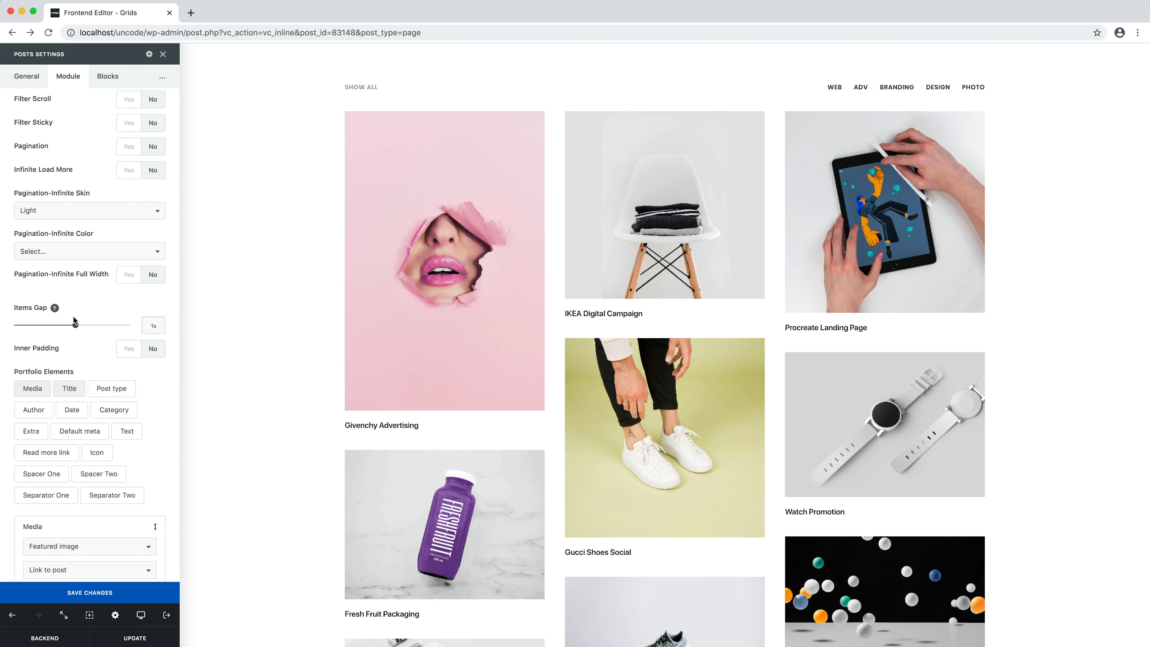
{"action": "left_click_drag", "start_coordinate": [76, 330], "coordinate": [33, 330]}
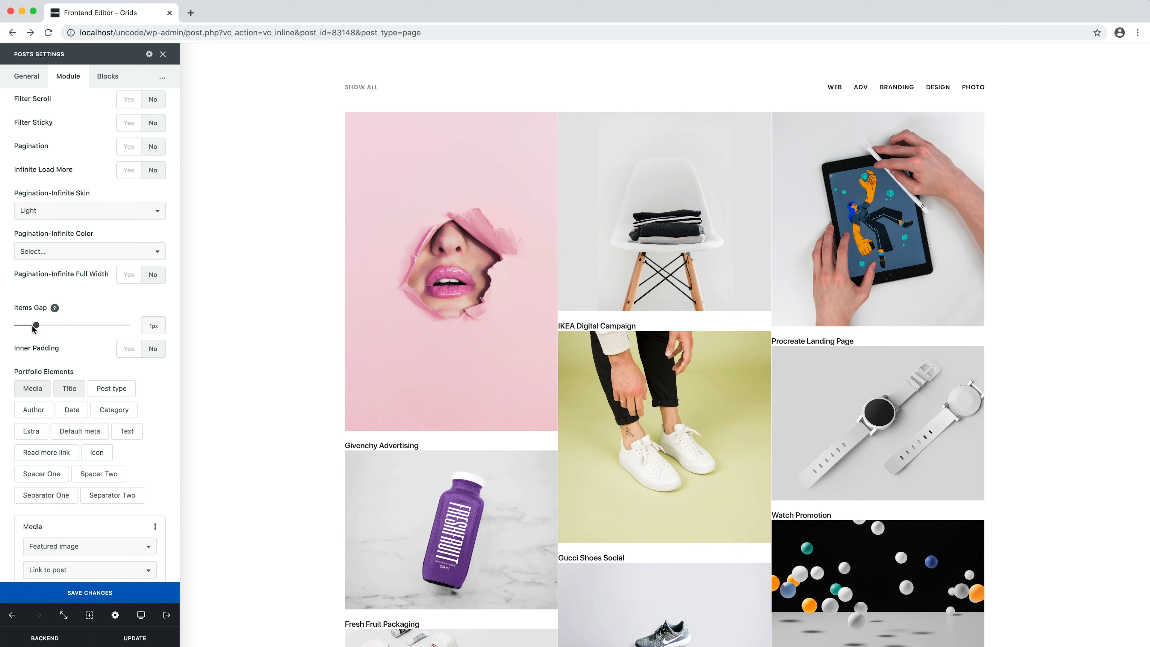
{"action": "left_click_drag", "start_coordinate": [33, 327], "coordinate": [93, 329]}
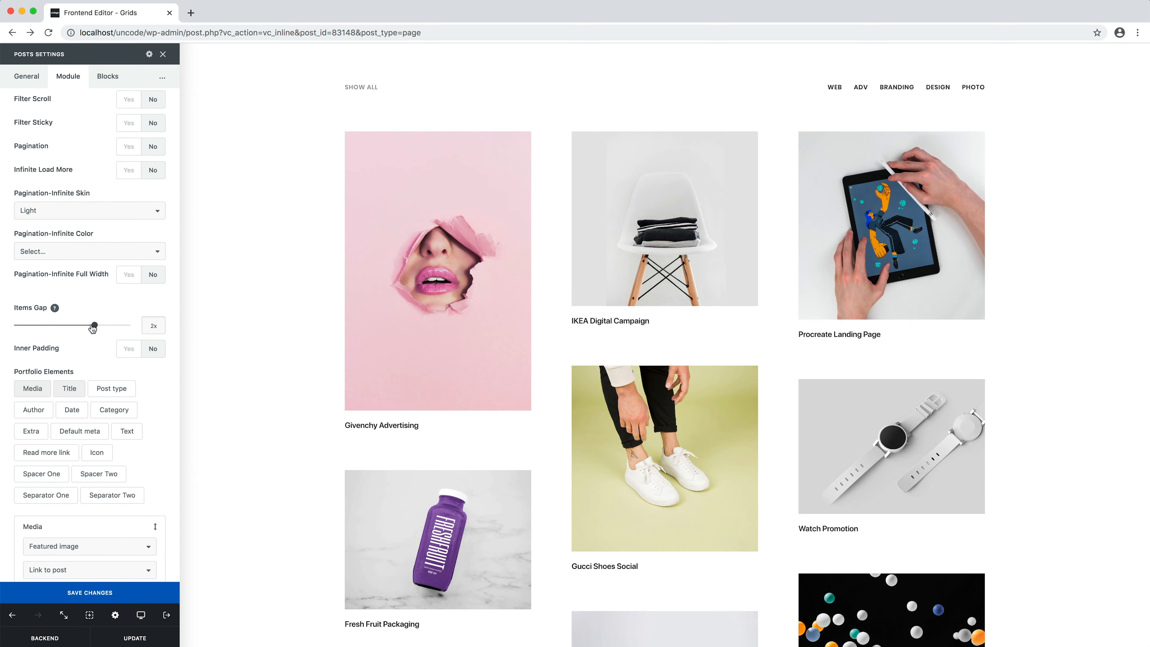
{"action": "left_click_drag", "start_coordinate": [91, 327], "coordinate": [106, 326]}
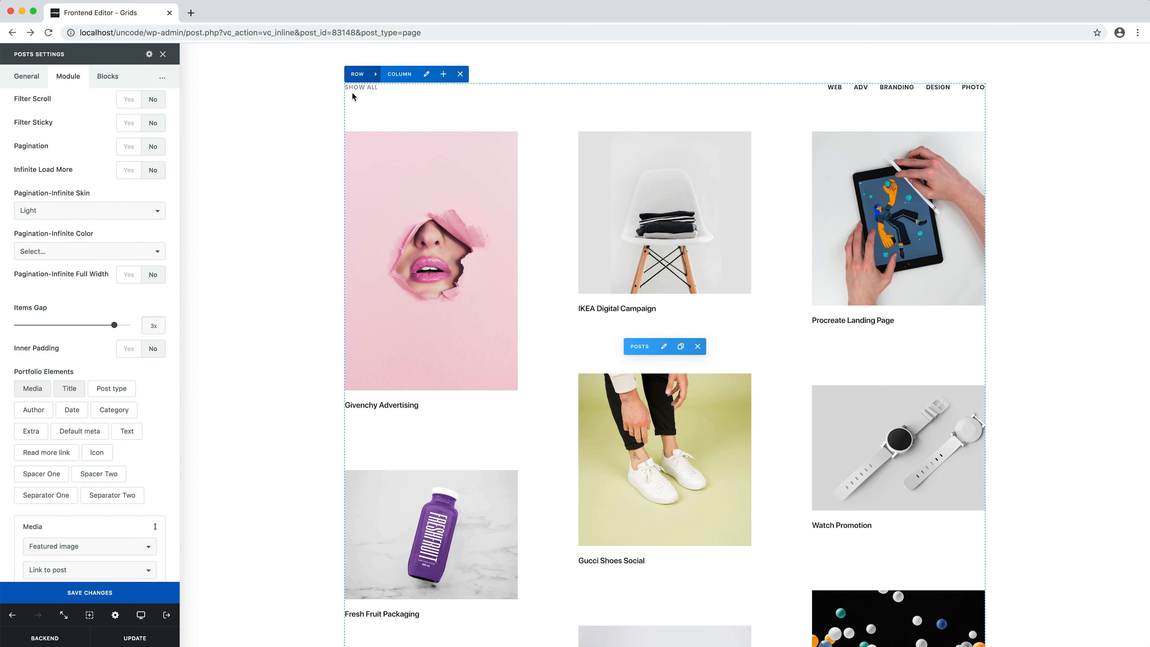
Step: Set the content width of the row containing the grid to Full
{"action": "left_click", "coordinate": [380, 75]}
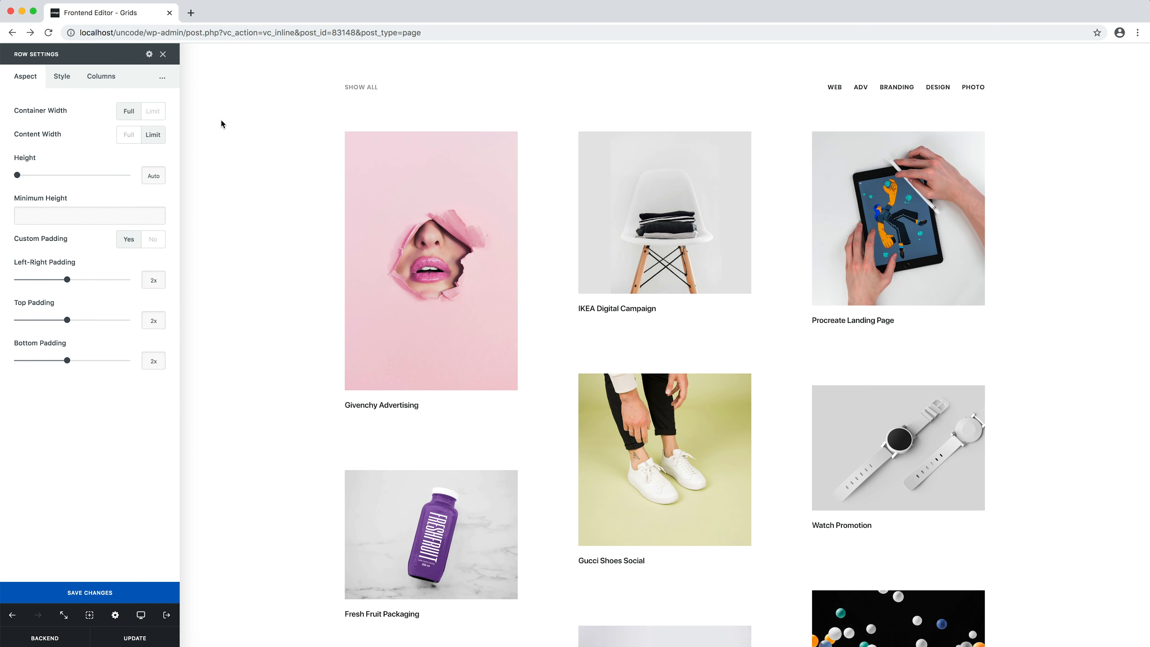
{"action": "left_click", "coordinate": [131, 135]}
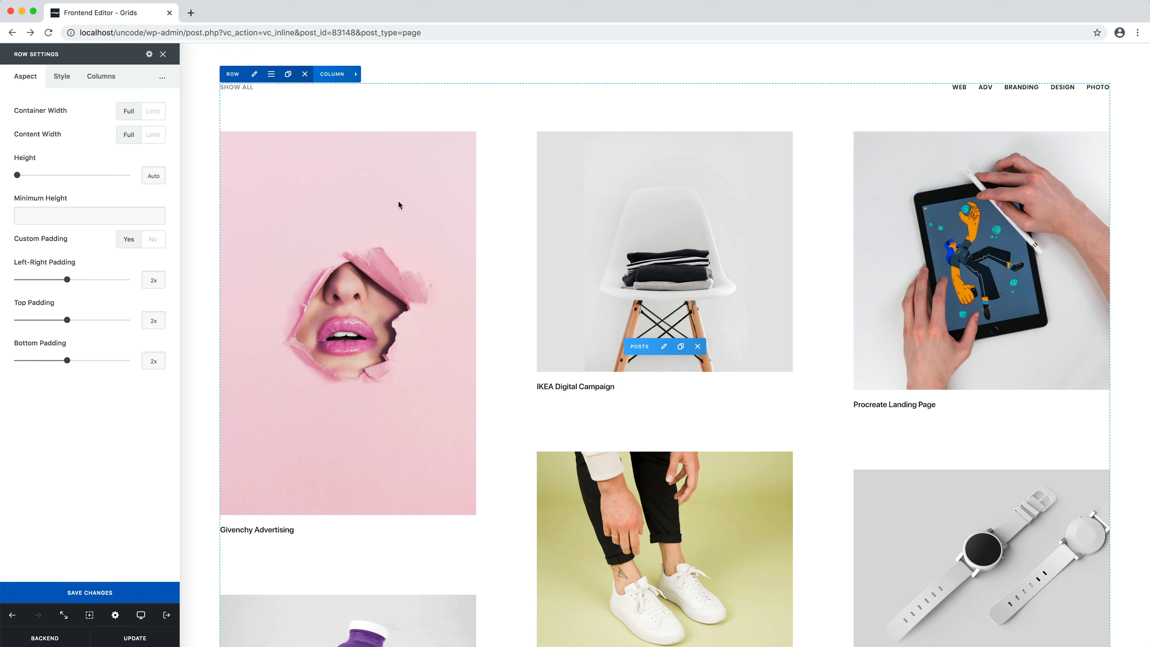
Step: Remove the Title element from the posts module and set its items gap to 0
{"action": "left_click", "coordinate": [663, 349]}
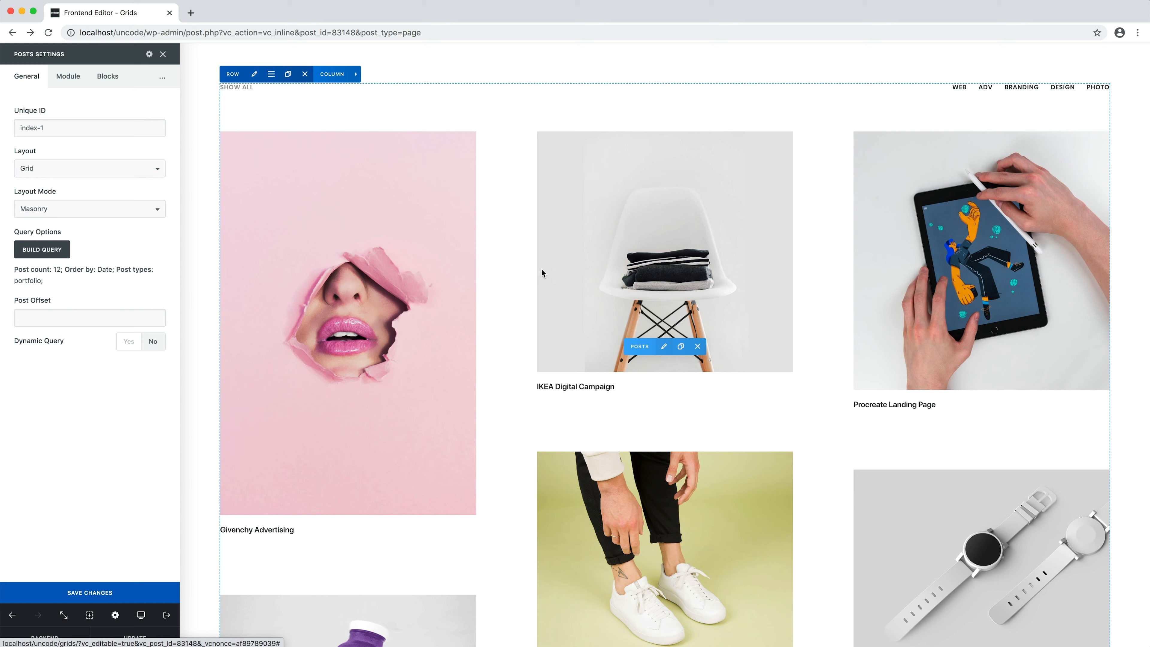
{"action": "left_click", "coordinate": [80, 82]}
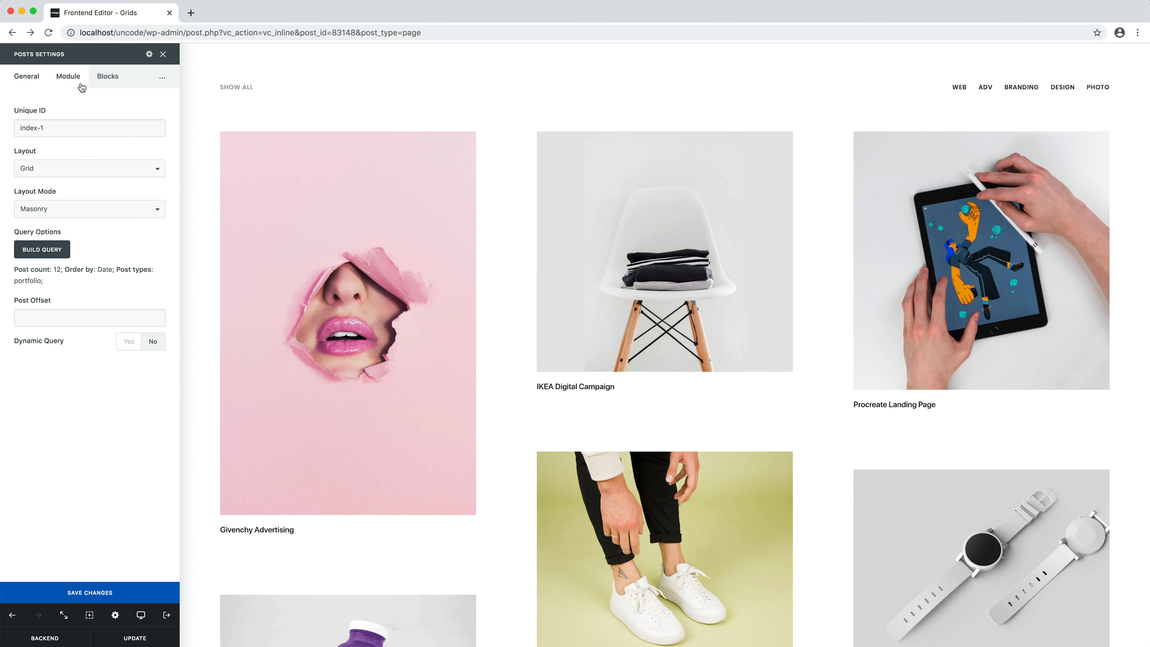
{"action": "scroll", "coordinate": [107, 201], "scroll_direction": "down", "scroll_amount": 10}
{"action": "scroll", "coordinate": [109, 200], "scroll_direction": "down", "scroll_amount": 3}
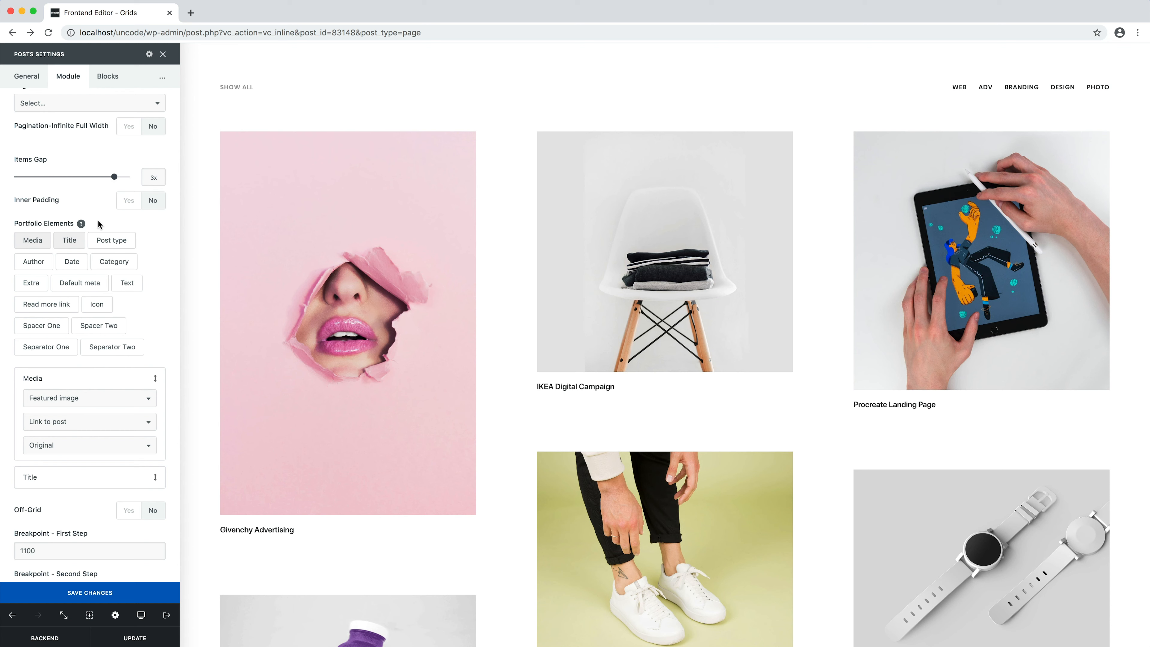
{"action": "left_click", "coordinate": [84, 244]}
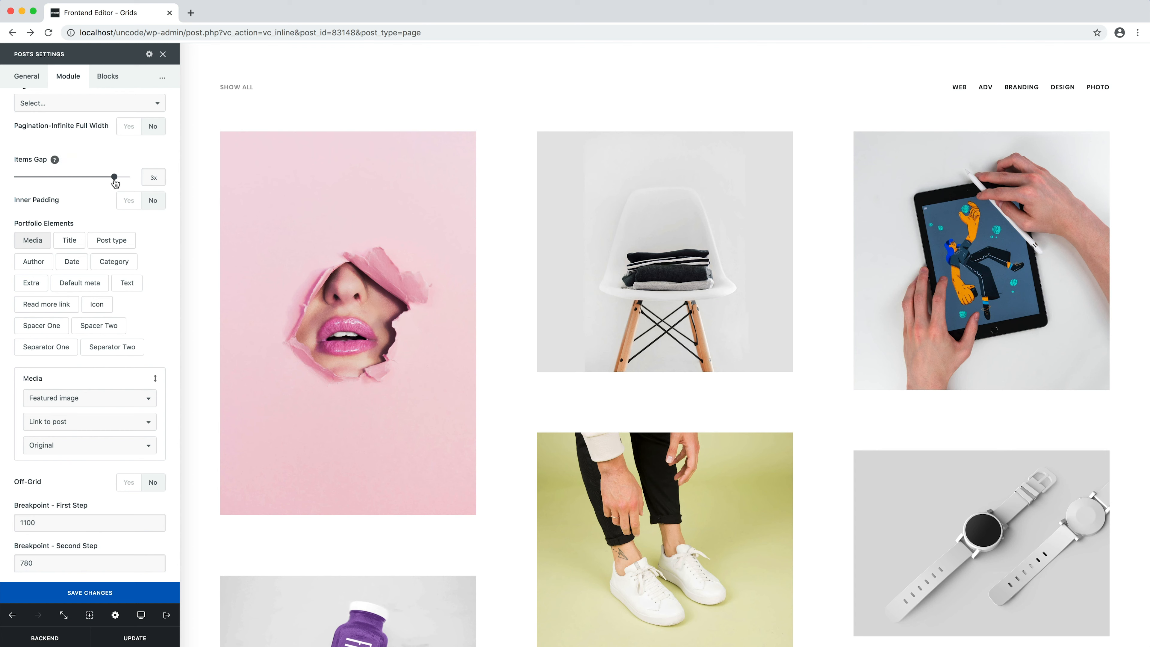
{"action": "left_click_drag", "start_coordinate": [115, 177], "coordinate": [8, 185]}
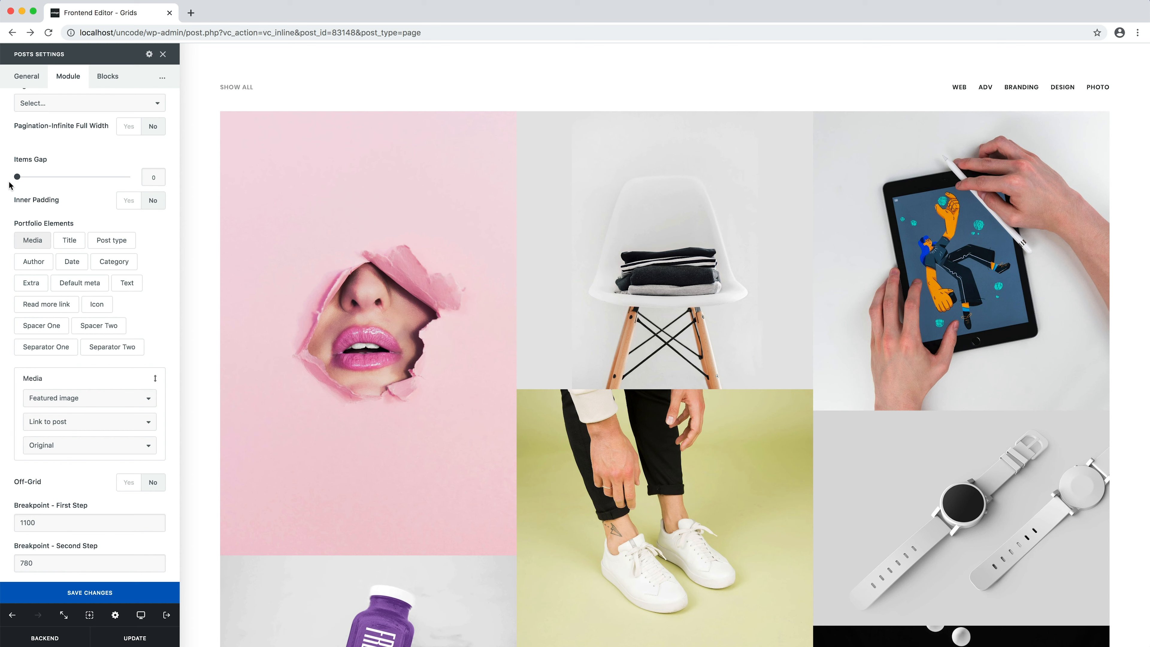
Step: Set the items gap to 2x and add the Title element back to the portfolio items
{"action": "left_click_drag", "start_coordinate": [17, 177], "coordinate": [96, 180]}
{"action": "left_click", "coordinate": [70, 243]}
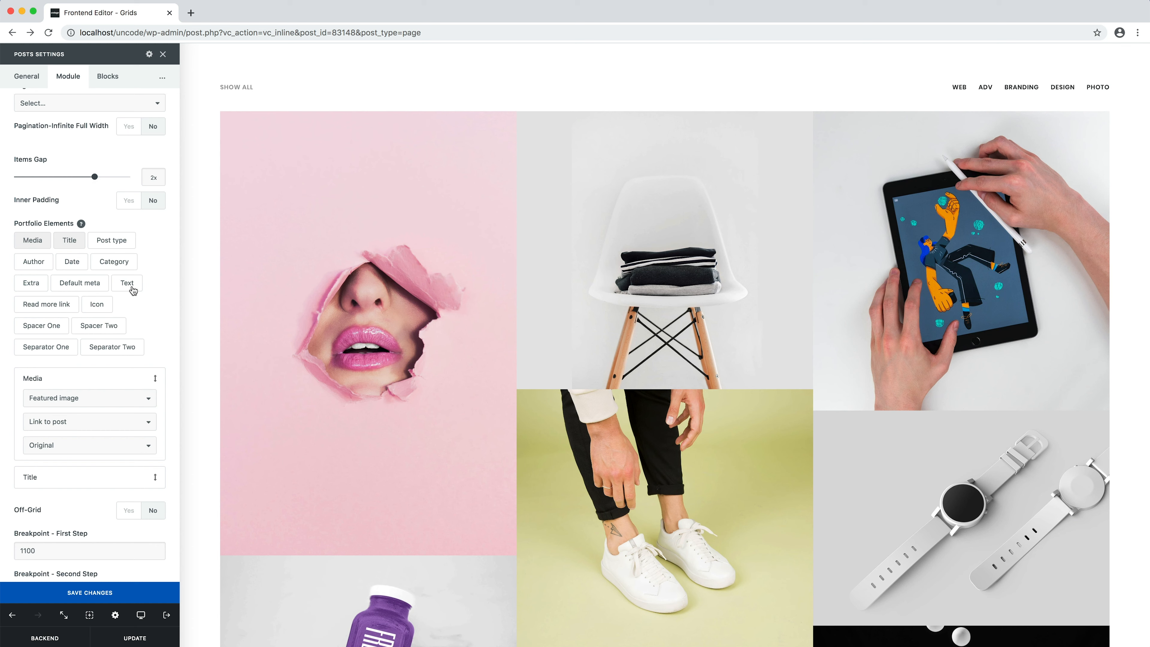
Step: Try the Text element with an excerpt limit of 100 characters, save the changes, and remove the element again
{"action": "left_click", "coordinate": [132, 288]}
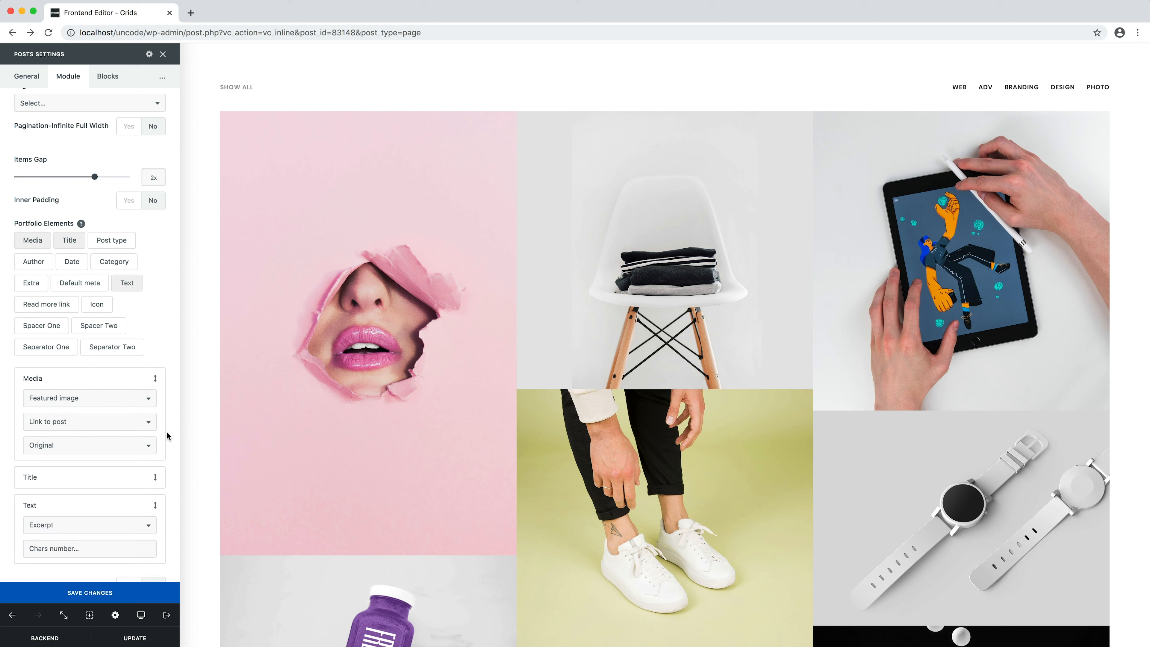
{"action": "left_click", "coordinate": [107, 551]}
{"action": "type", "text": "100"}
{"action": "key", "text": "super+s"}
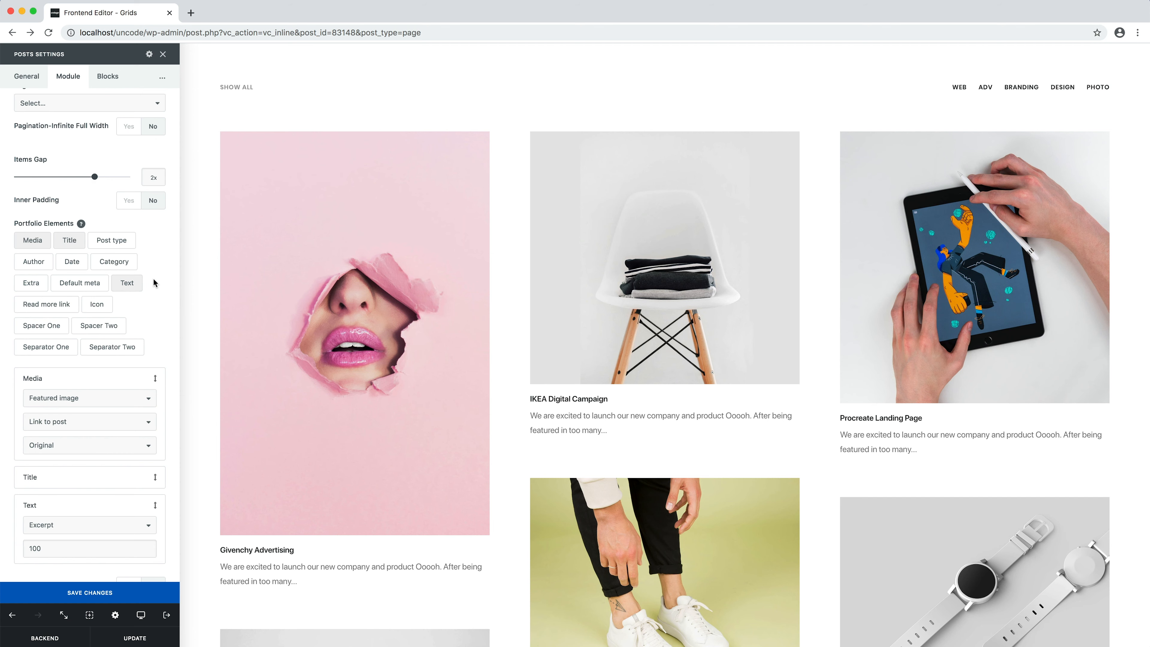
{"action": "left_click", "coordinate": [136, 284]}
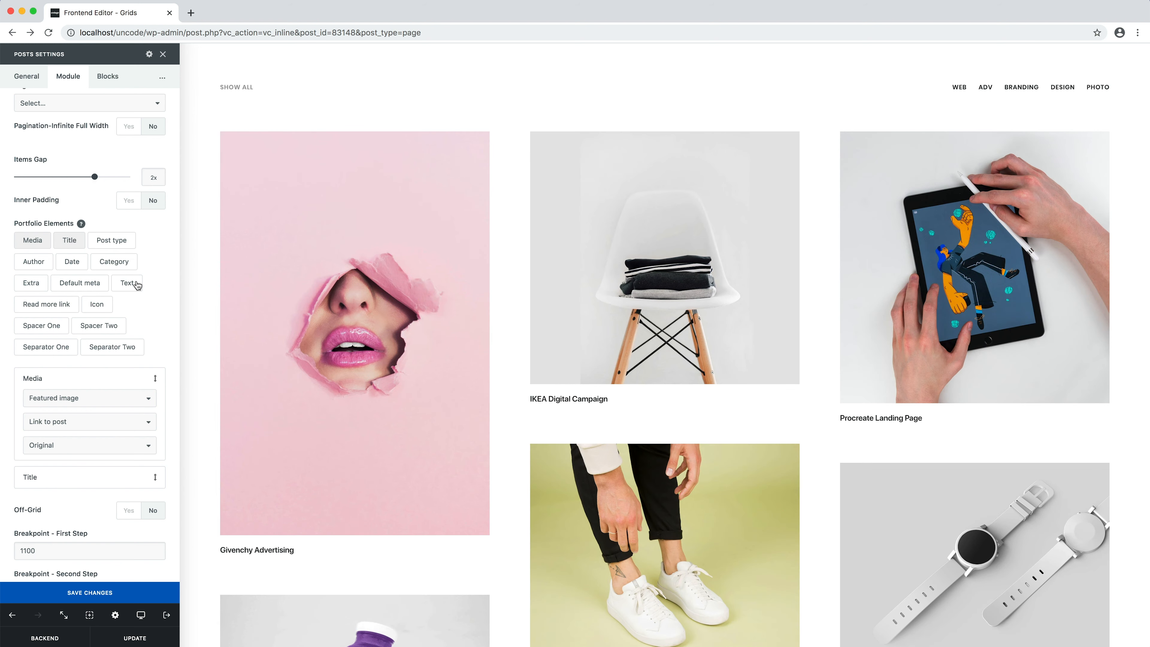
Step: Enable Off-Grid with the odd items shifted and set the off-grid value to 4x
{"action": "scroll", "coordinate": [174, 338], "scroll_direction": "down", "scroll_amount": 3}
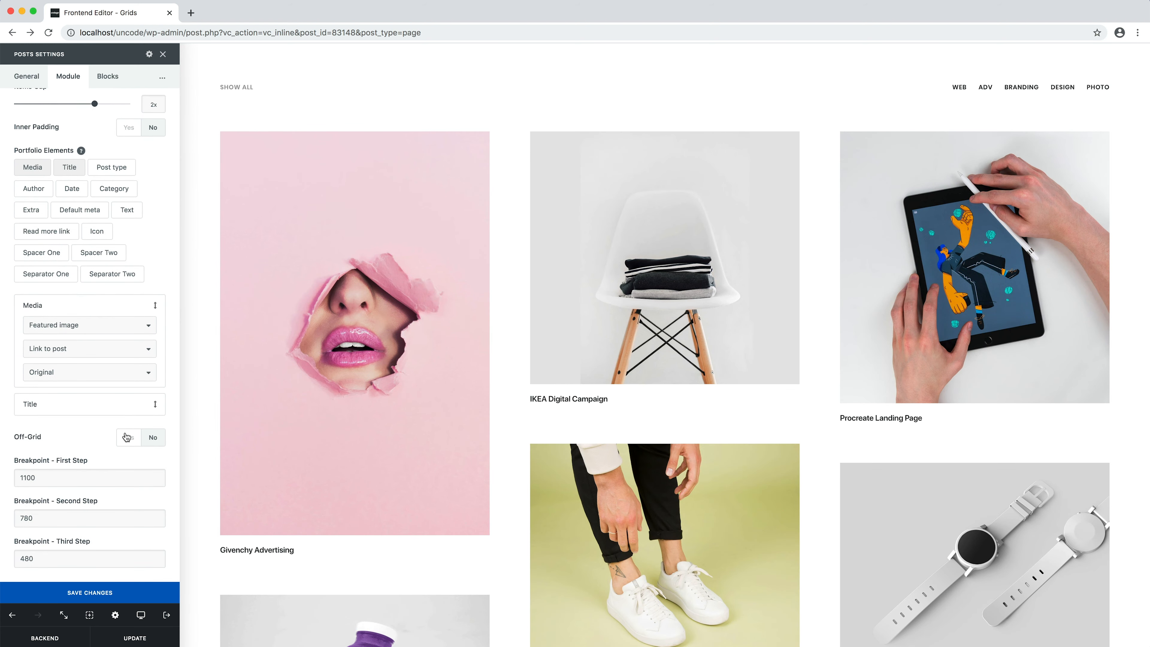
{"action": "left_click", "coordinate": [128, 438]}
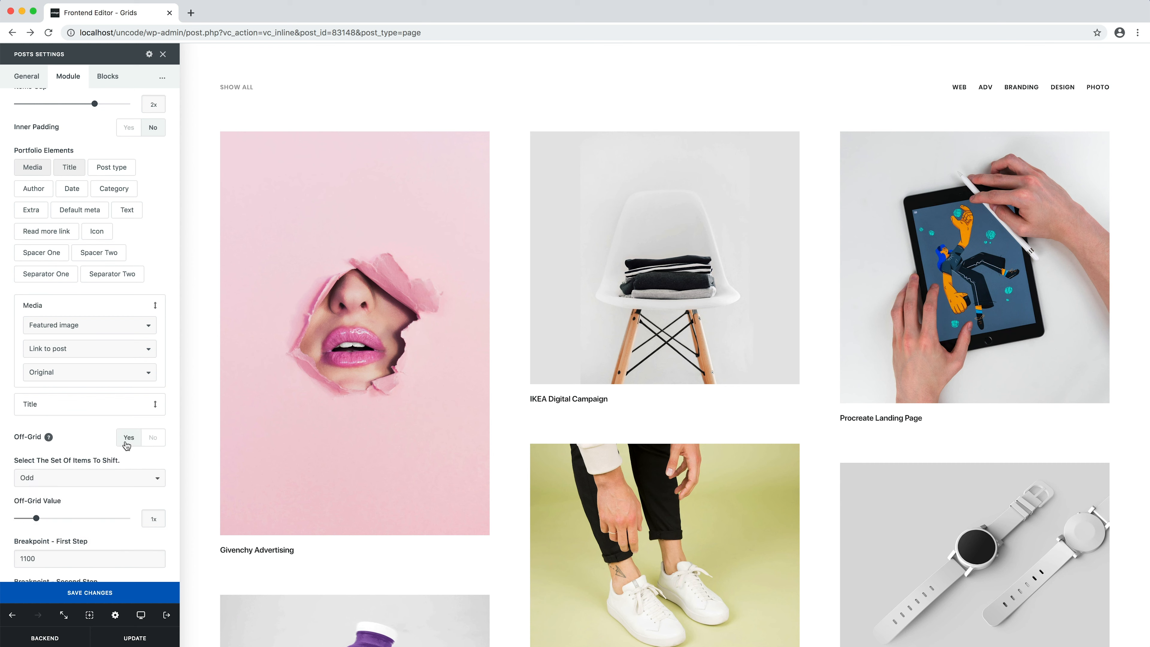
{"action": "left_click", "coordinate": [104, 484]}
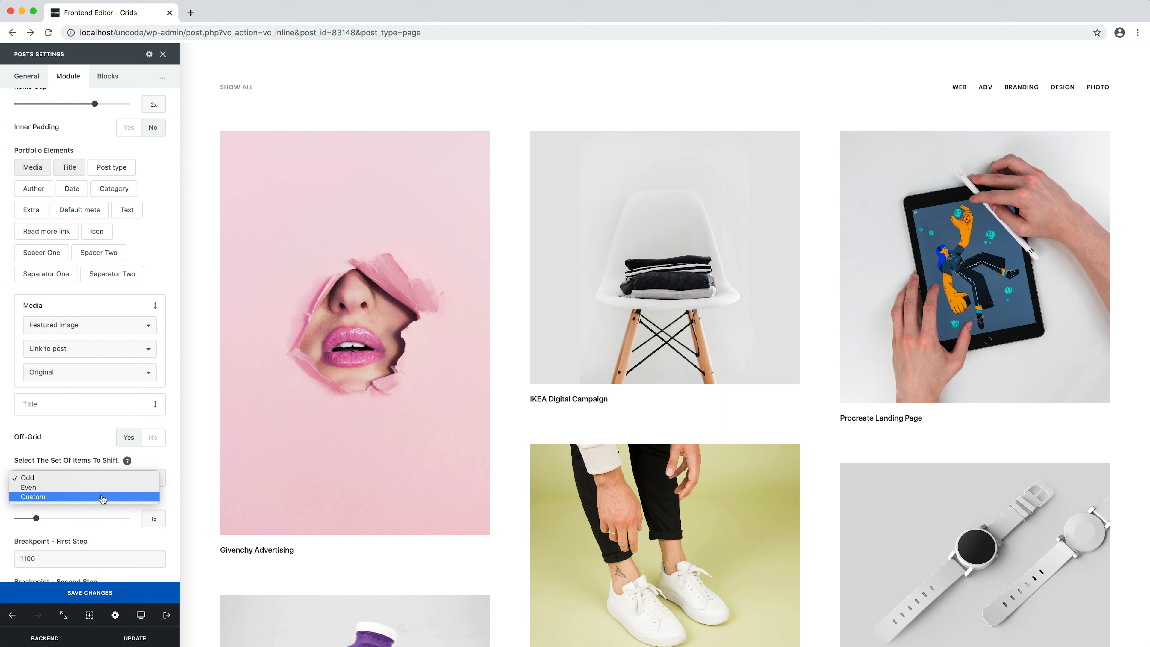
{"action": "left_click", "coordinate": [101, 516]}
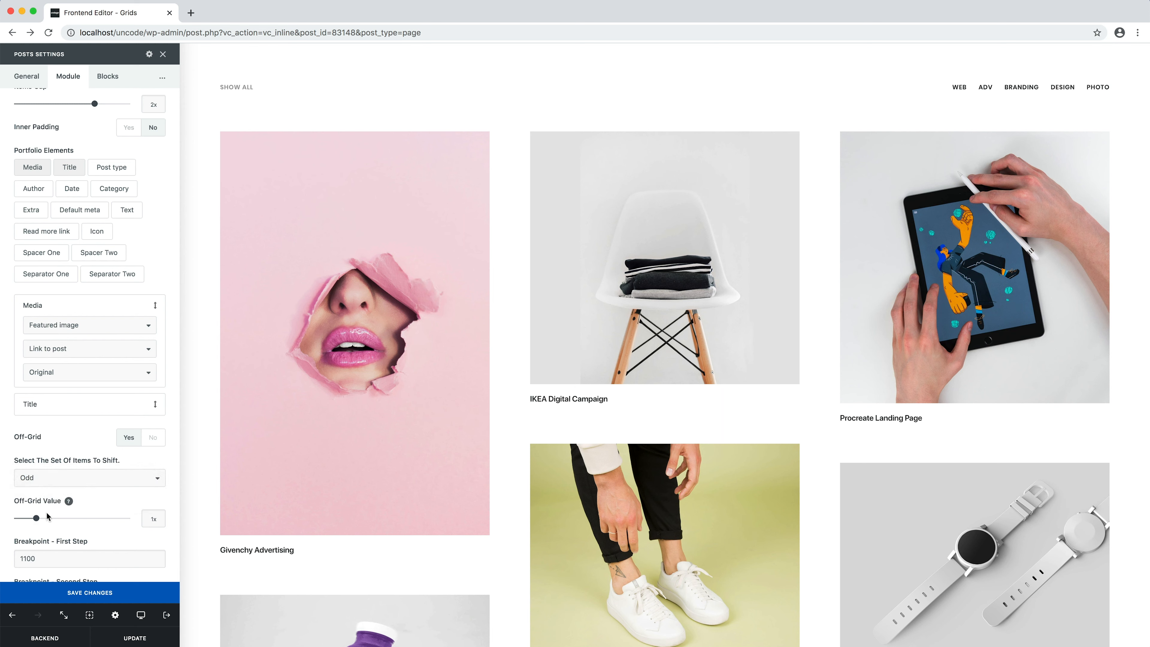
{"action": "left_click_drag", "start_coordinate": [39, 523], "coordinate": [95, 524]}
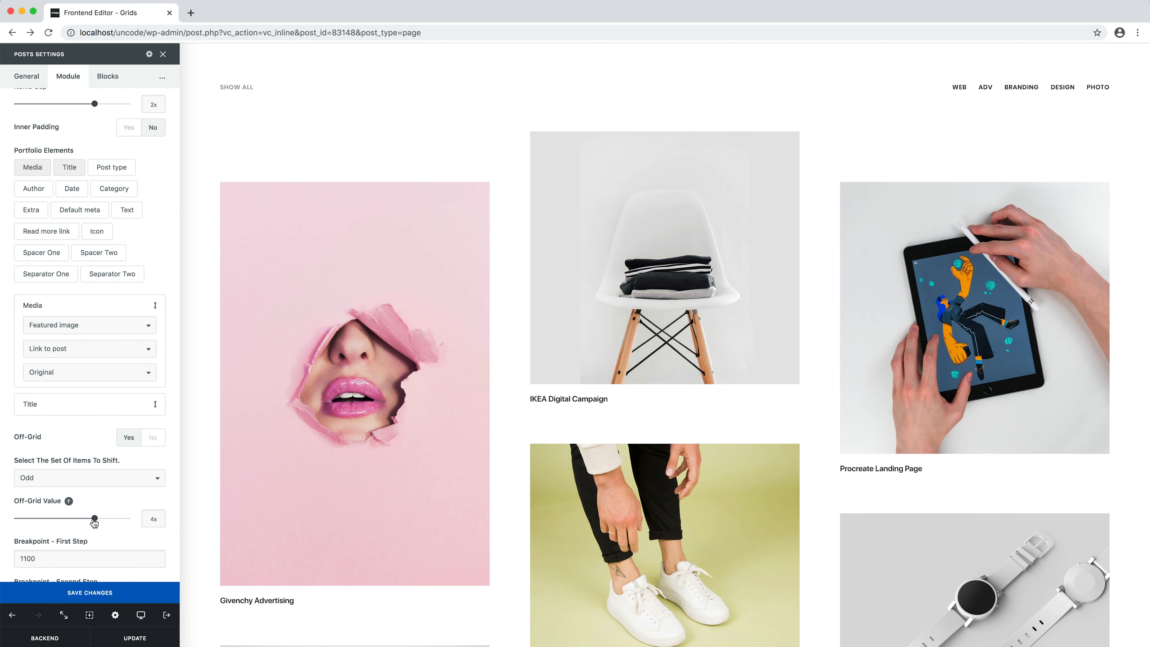
Step: Switch the shifted set of items to Even, review the layout, and turn Off-Grid off
{"action": "left_click", "coordinate": [90, 484]}
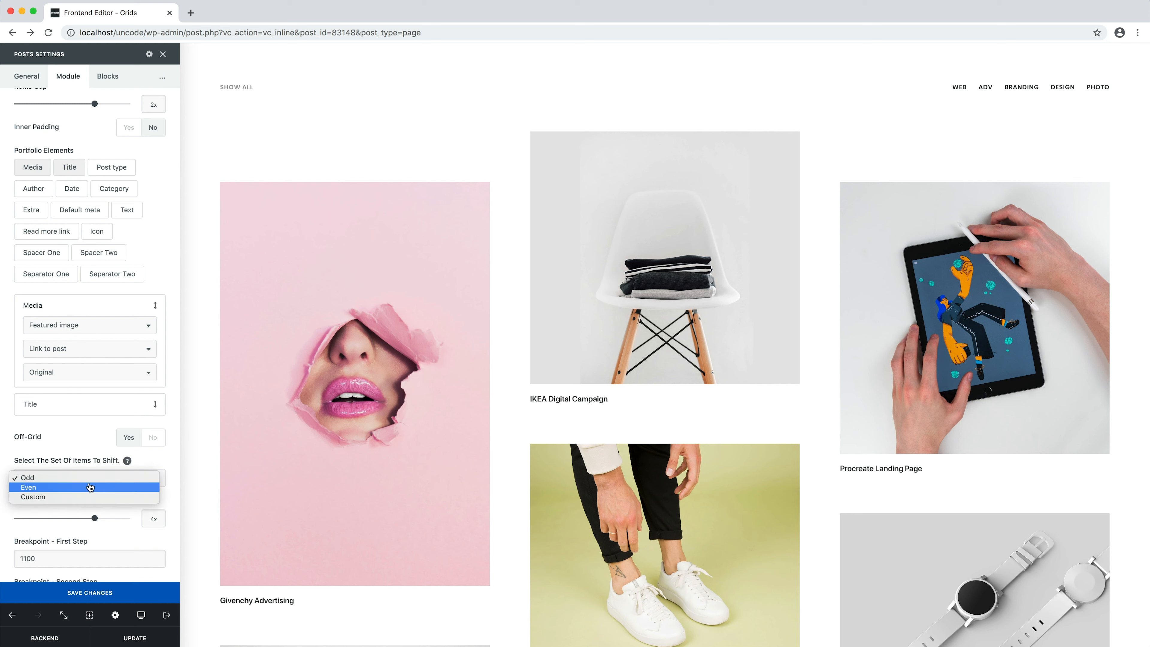
{"action": "left_click", "coordinate": [90, 487]}
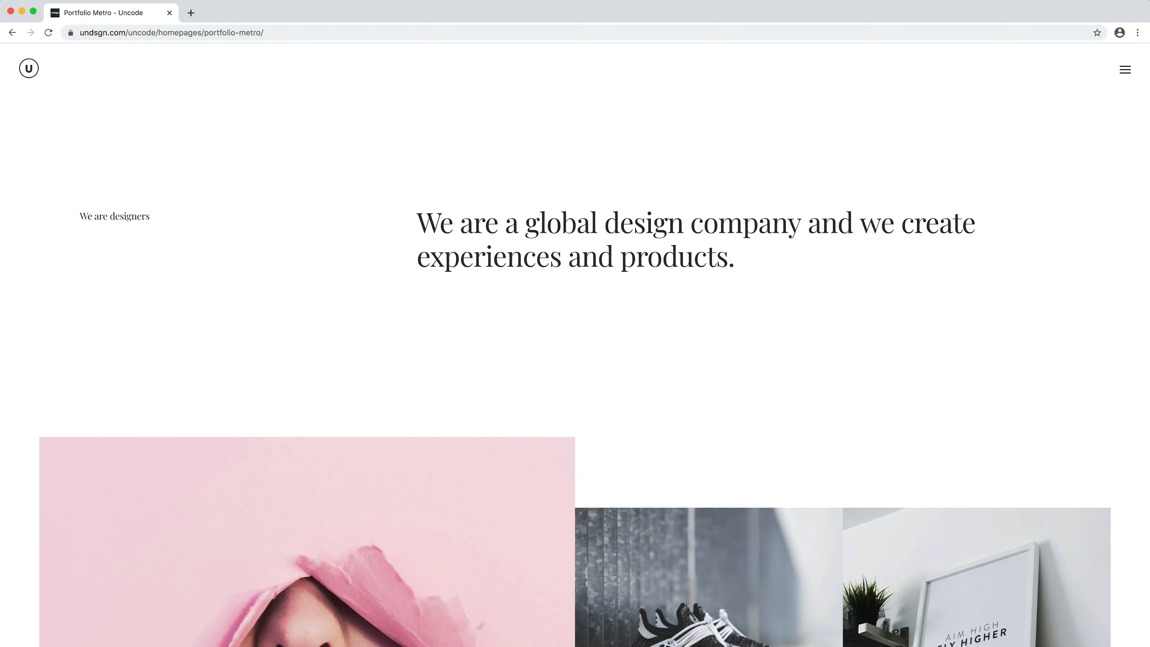
{"action": "scroll", "coordinate": [576, 408], "scroll_direction": "down", "scroll_amount": 6}
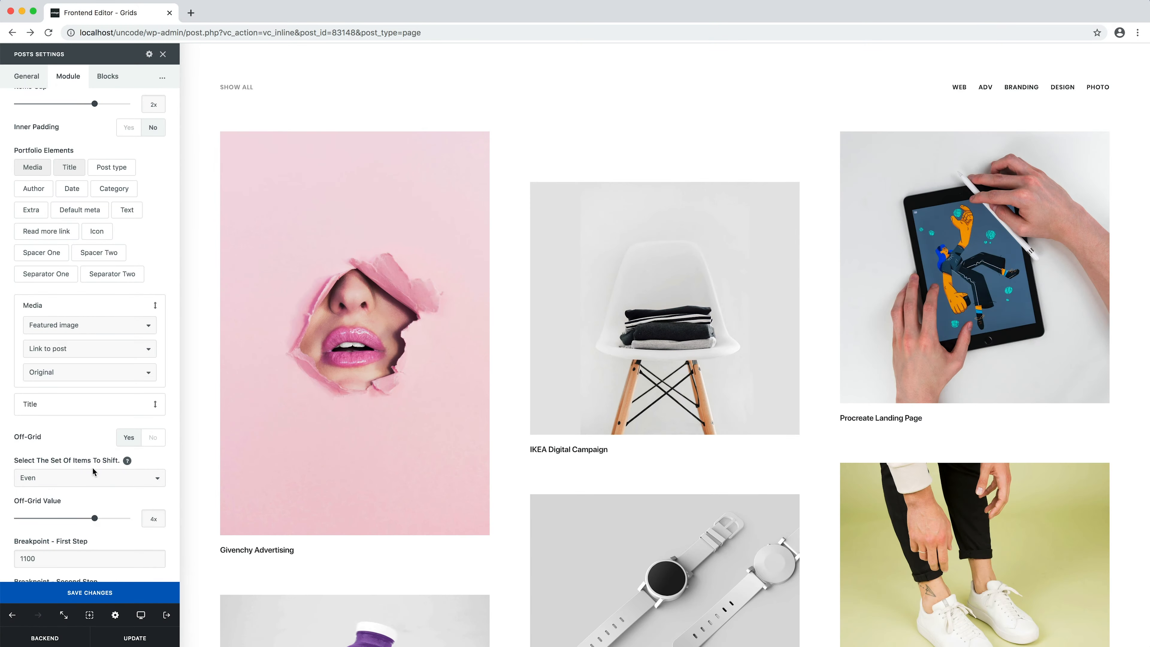
{"action": "left_click", "coordinate": [152, 447]}
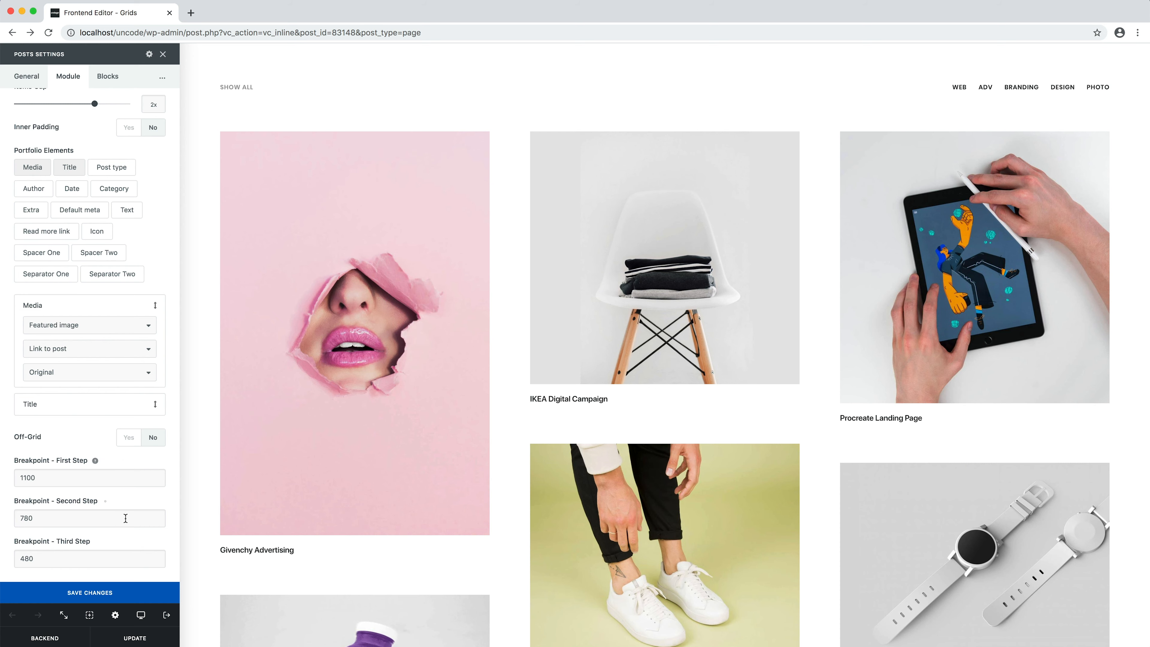
Step: Preview the portfolio grid at the tablet size and at the mobile size
{"action": "mouse_move", "coordinate": [145, 612]}
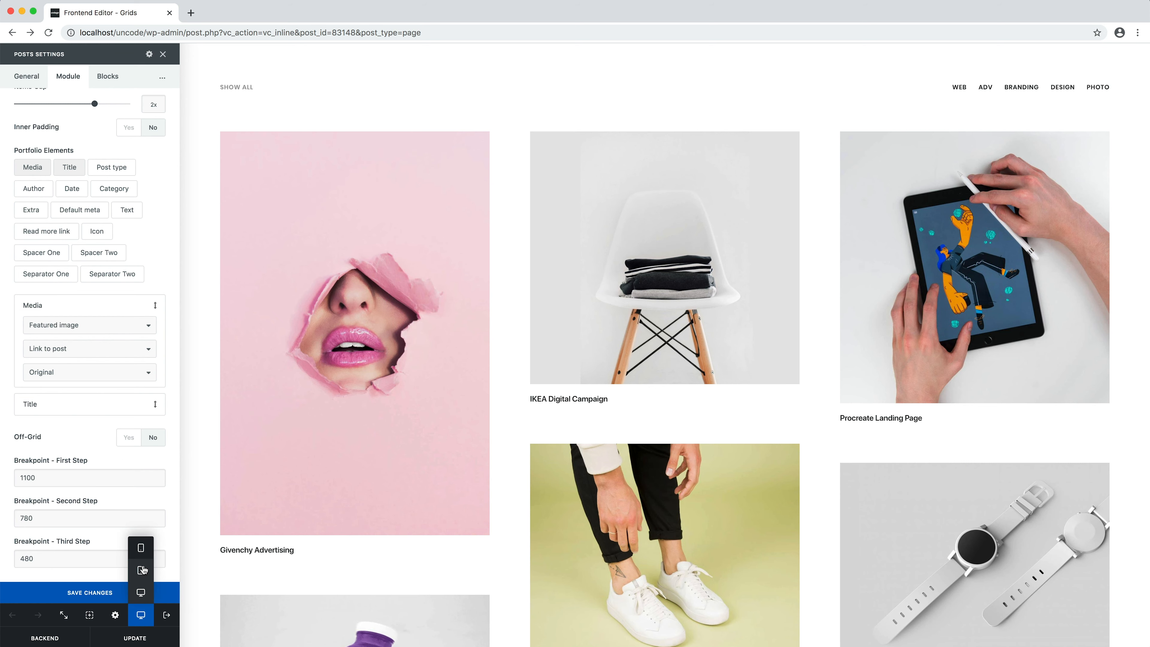
{"action": "left_click", "coordinate": [142, 570]}
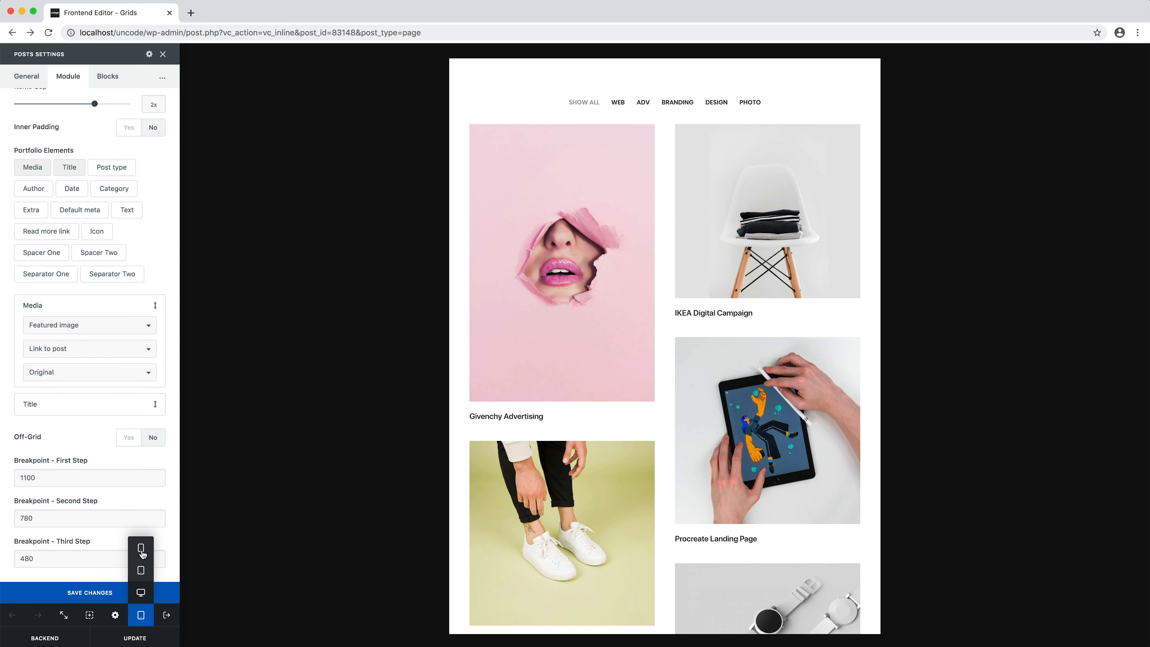
{"action": "left_click", "coordinate": [142, 551]}
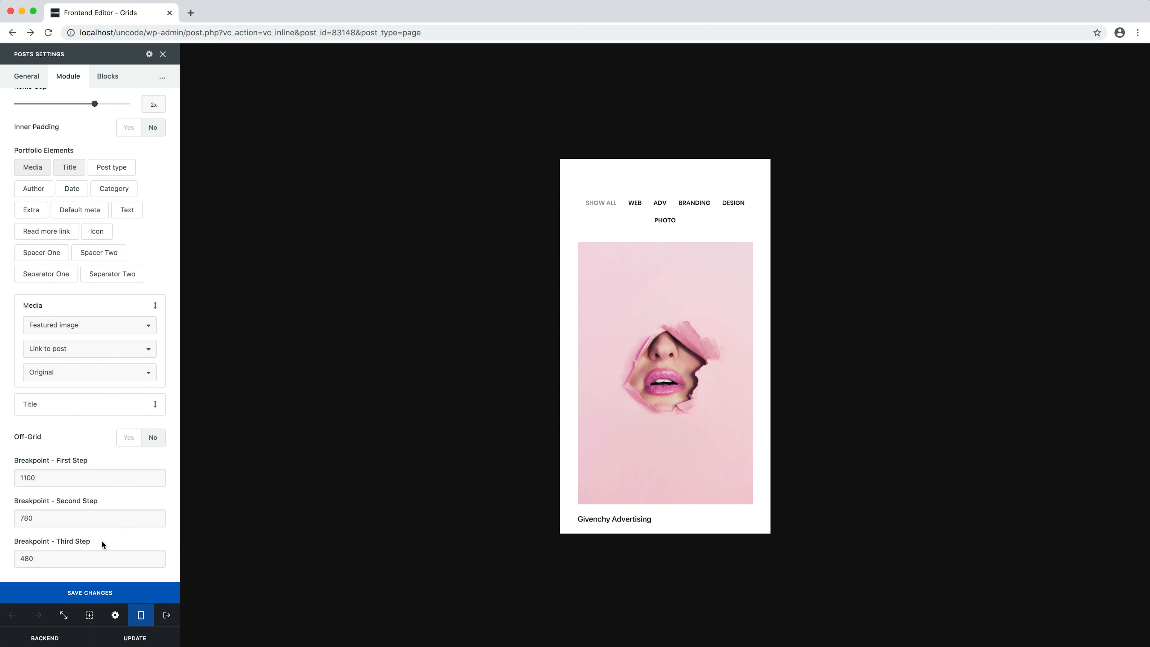
Step: Set the third-step breakpoint to 100, save the changes, and return the preview to desktop size
{"action": "left_click_drag", "start_coordinate": [65, 557], "coordinate": [13, 563]}
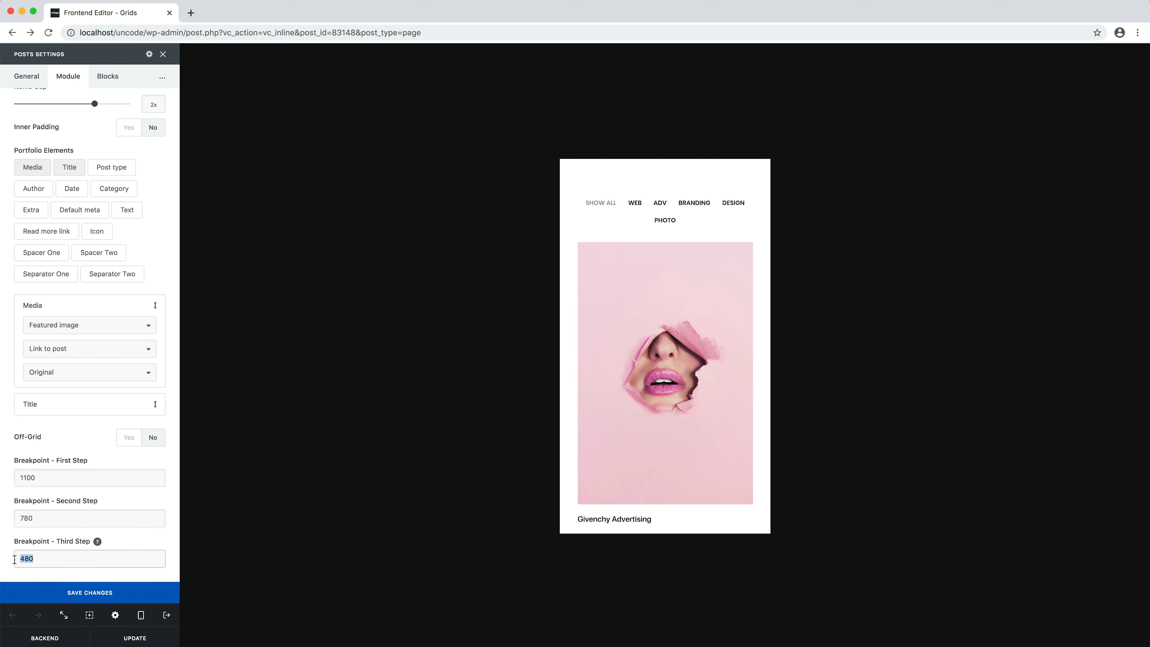
{"action": "type", "text": "100"}
{"action": "key", "text": "super+s"}
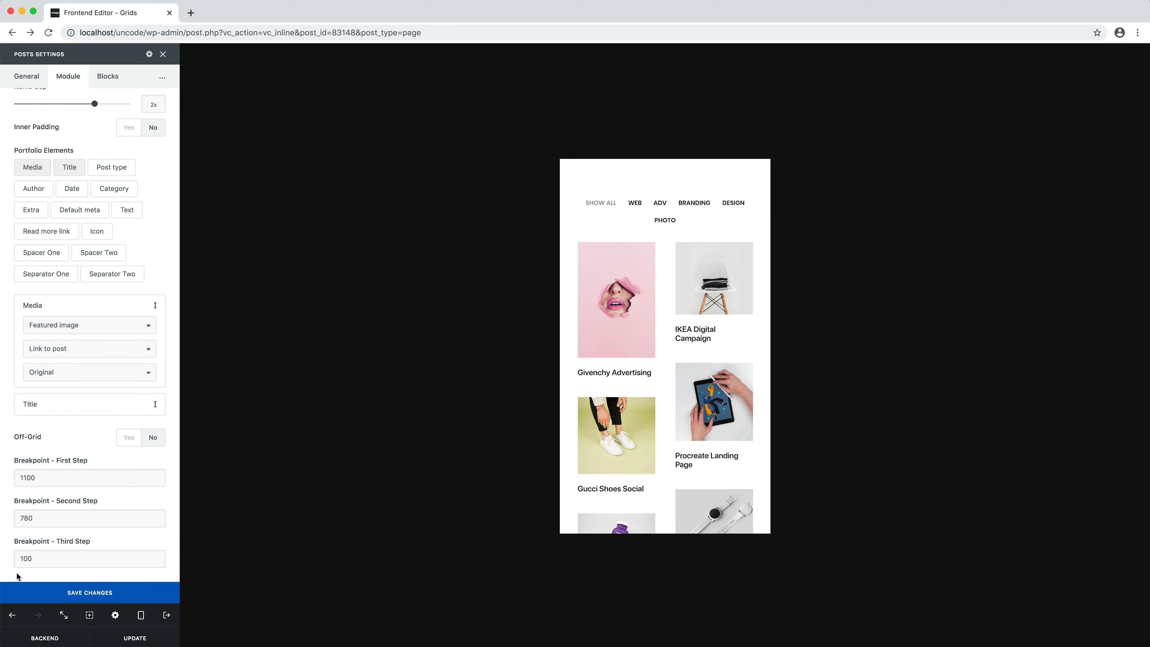
{"action": "mouse_move", "coordinate": [140, 616]}
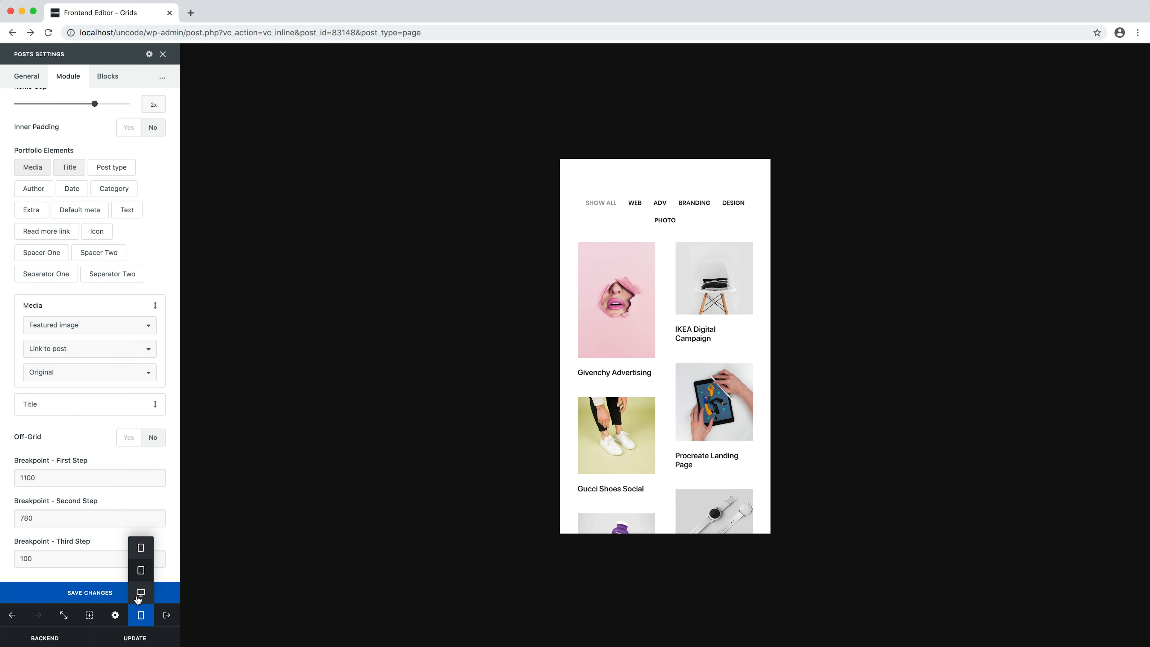
{"action": "left_click", "coordinate": [140, 593]}
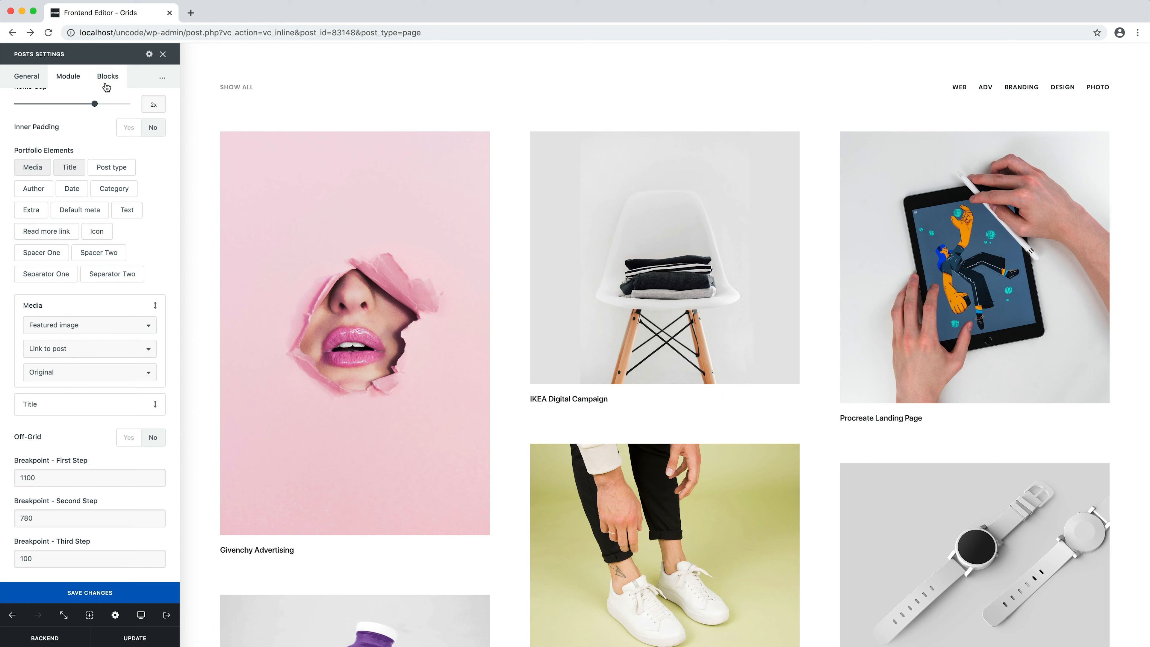
Step: Set the width of the portfolio blocks to 3/12
{"action": "left_click", "coordinate": [107, 86]}
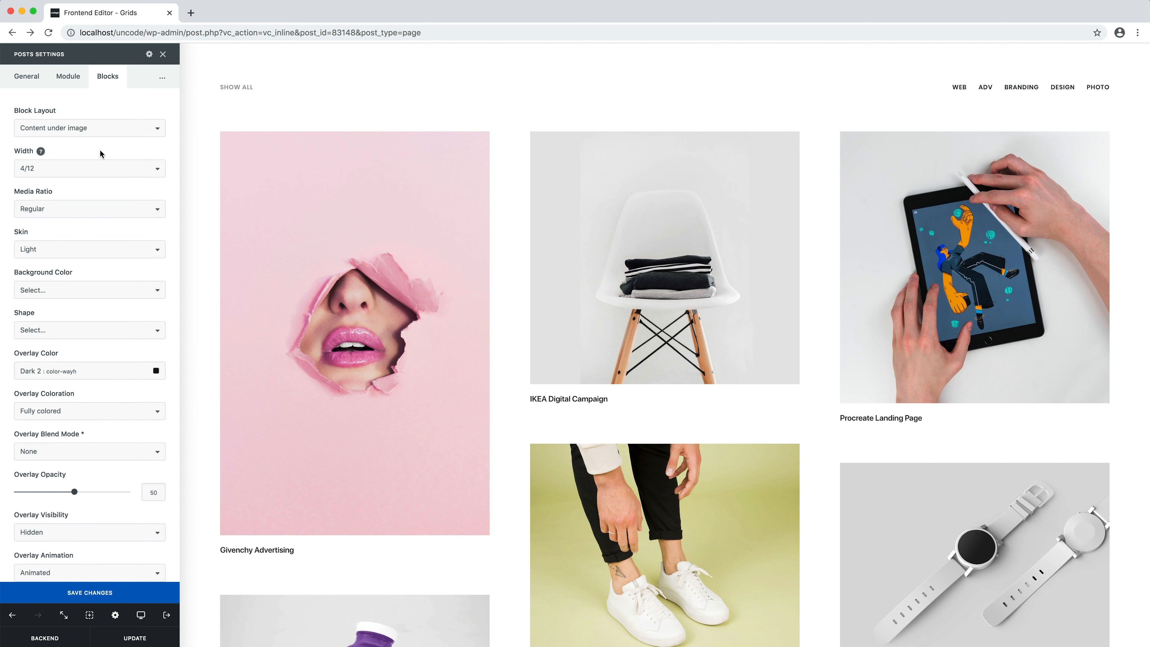
{"action": "left_click", "coordinate": [110, 169]}
{"action": "left_click", "coordinate": [108, 160]}
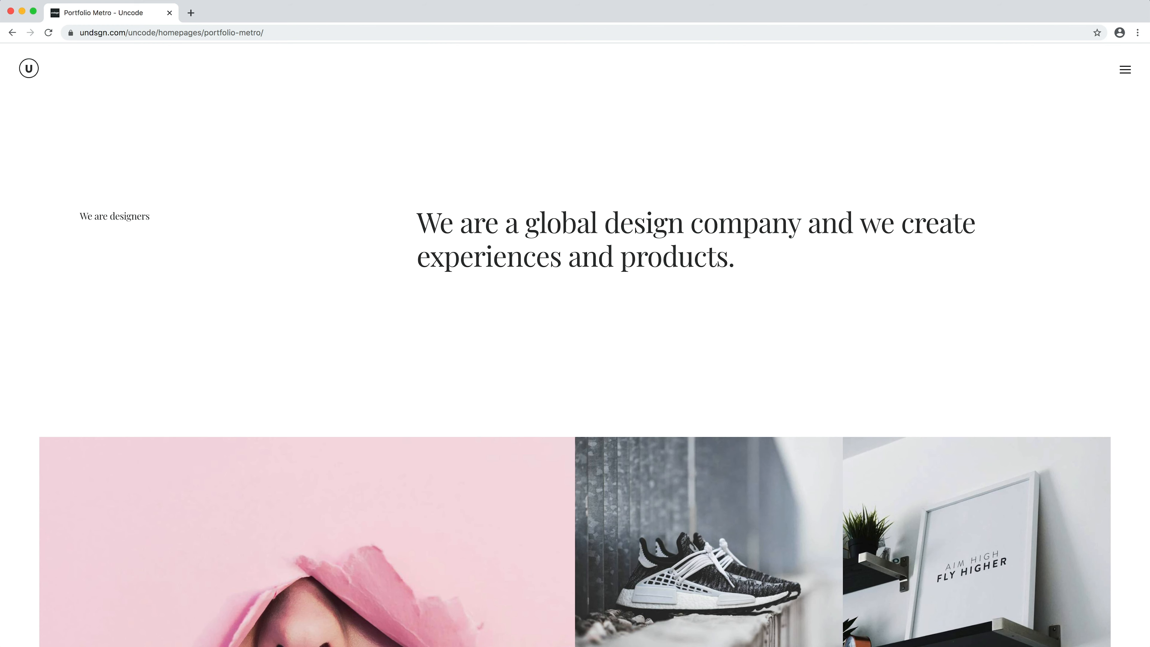
Step: Look through the Portfolio Metro demo page to examine how its grid combines tiles of different sizes
{"action": "scroll", "coordinate": [575, 408], "scroll_direction": "down", "scroll_amount": 7}
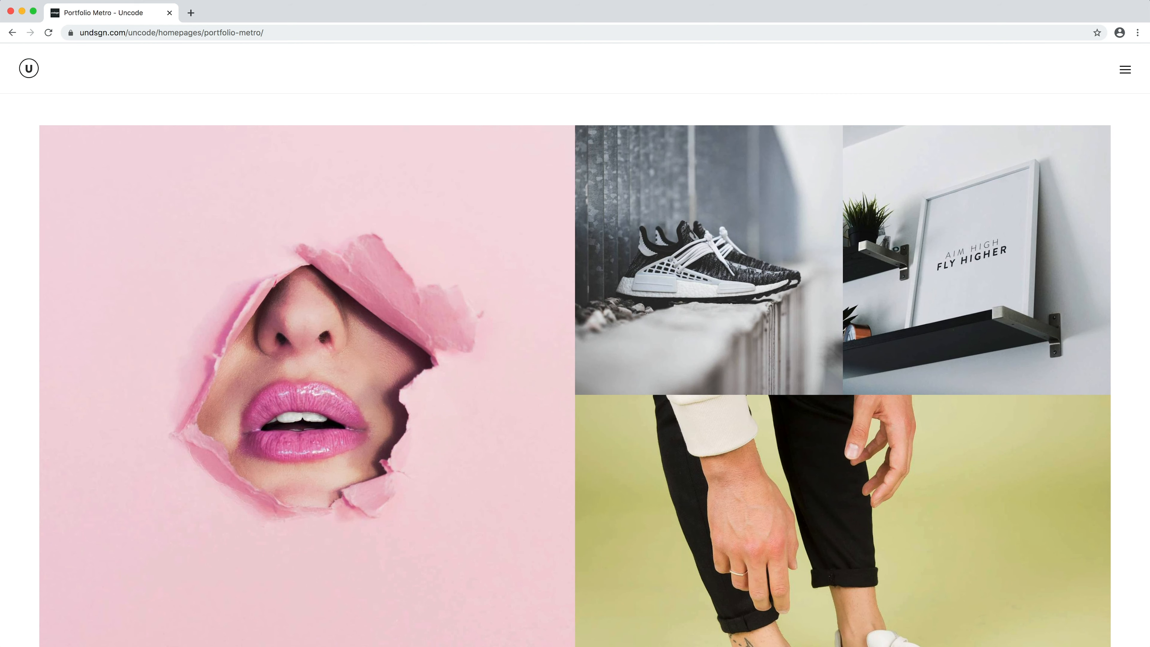
{"action": "scroll", "coordinate": [575, 371], "scroll_direction": "down", "scroll_amount": 9}
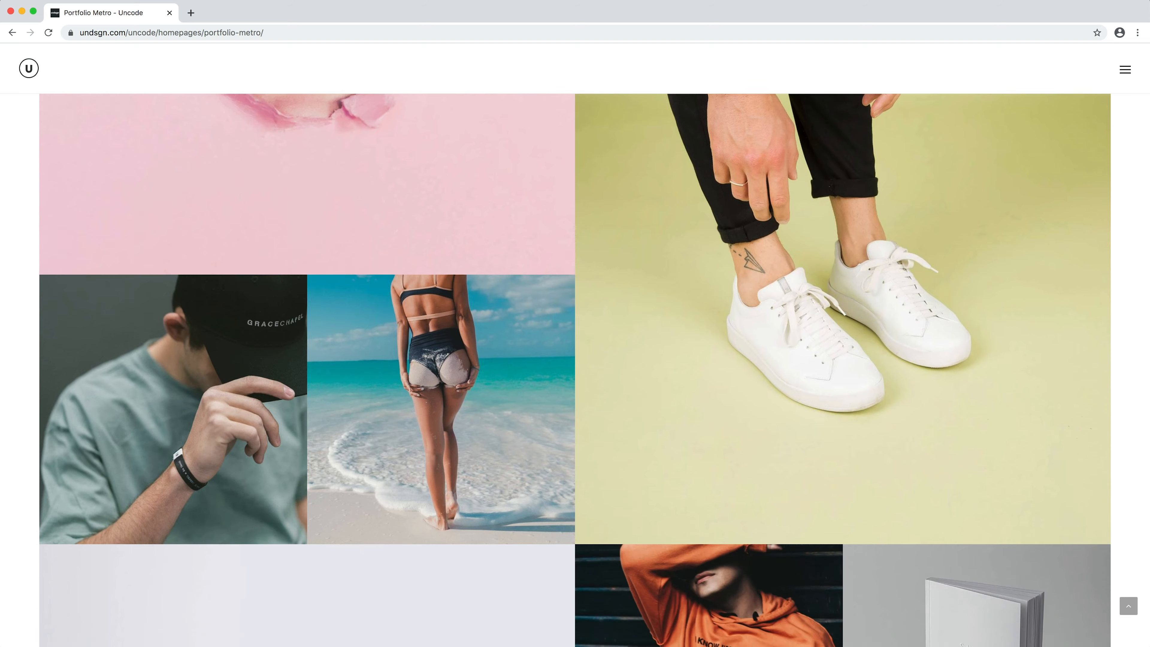
{"action": "scroll", "coordinate": [575, 370], "scroll_direction": "down", "scroll_amount": 11}
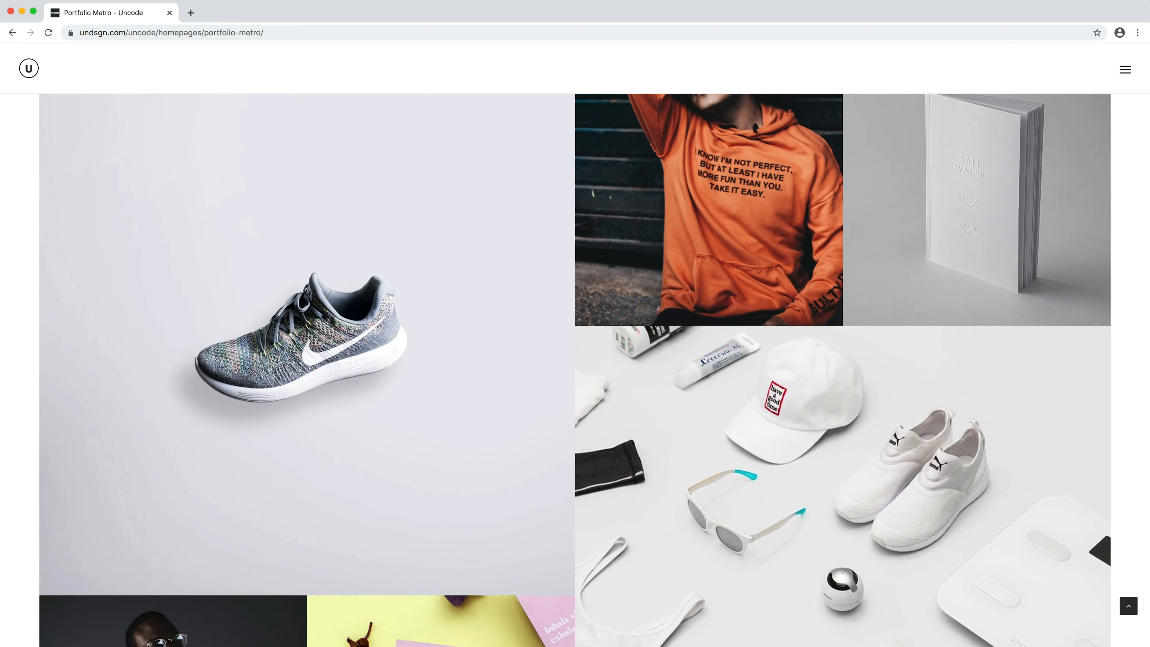
{"action": "scroll", "coordinate": [575, 370], "scroll_direction": "down", "scroll_amount": 8}
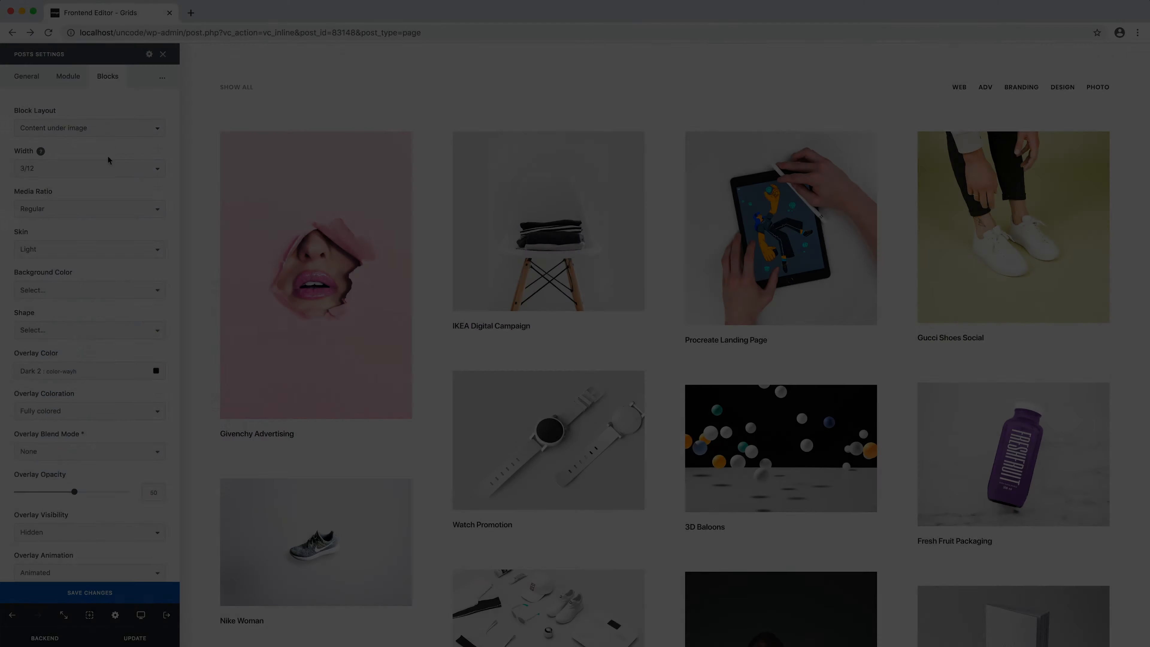
Step: Change the posts module's layout style to Metro and set the items gap to 1px
{"action": "left_click", "coordinate": [38, 84]}
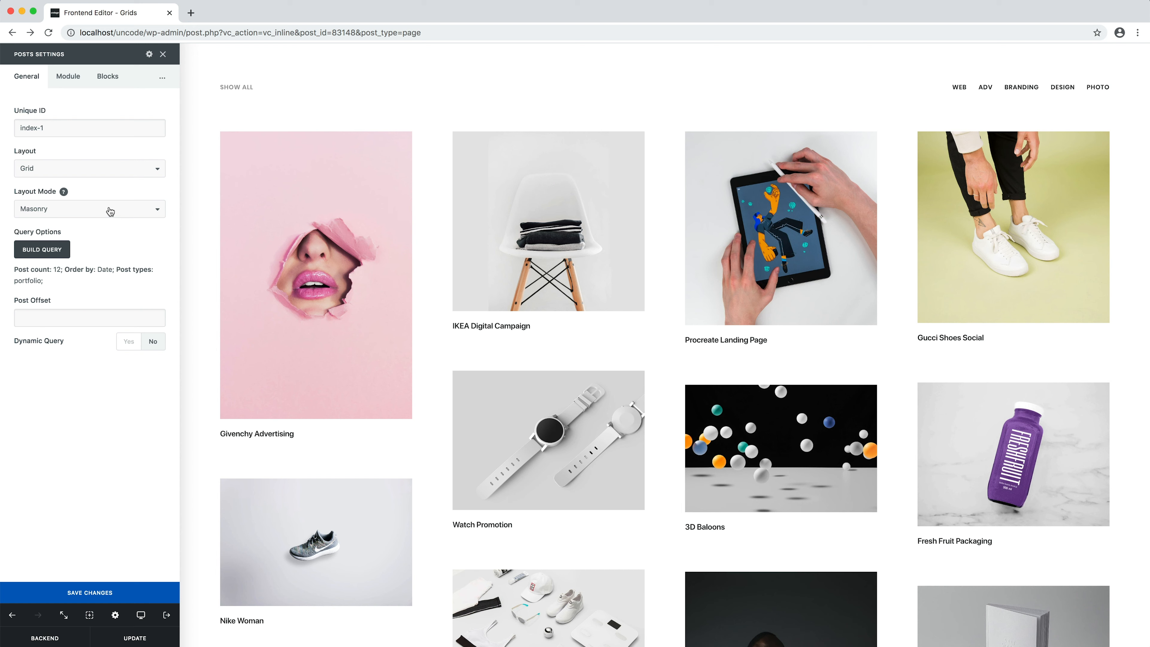
{"action": "left_click", "coordinate": [83, 89]}
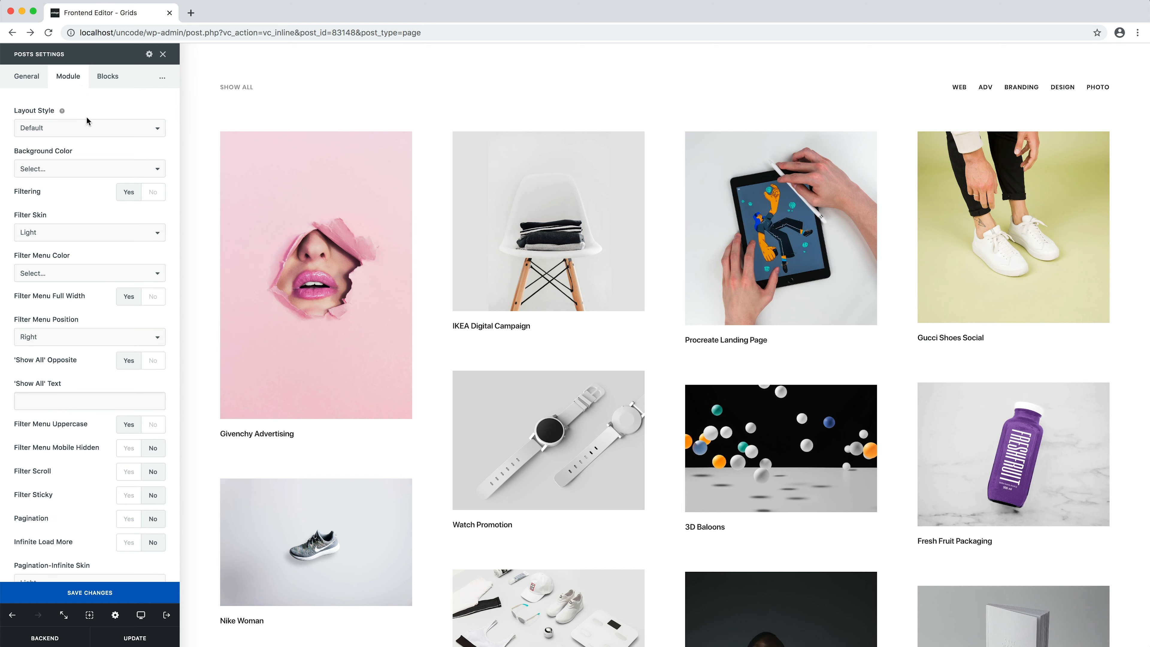
{"action": "left_click", "coordinate": [97, 129]}
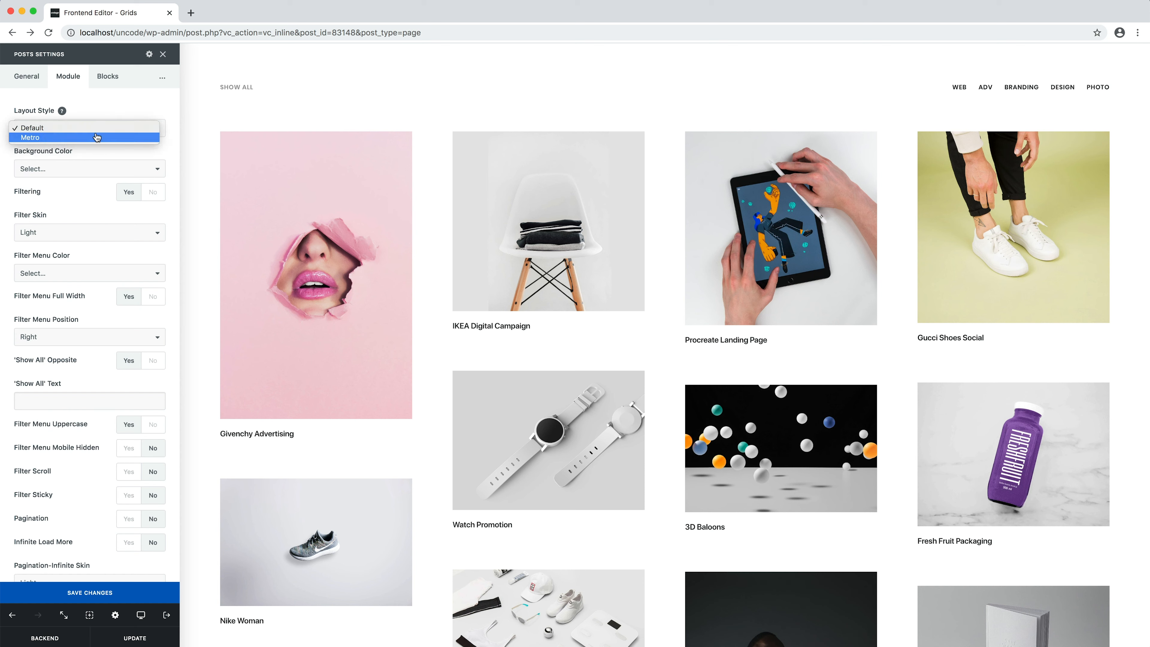
{"action": "left_click", "coordinate": [97, 138]}
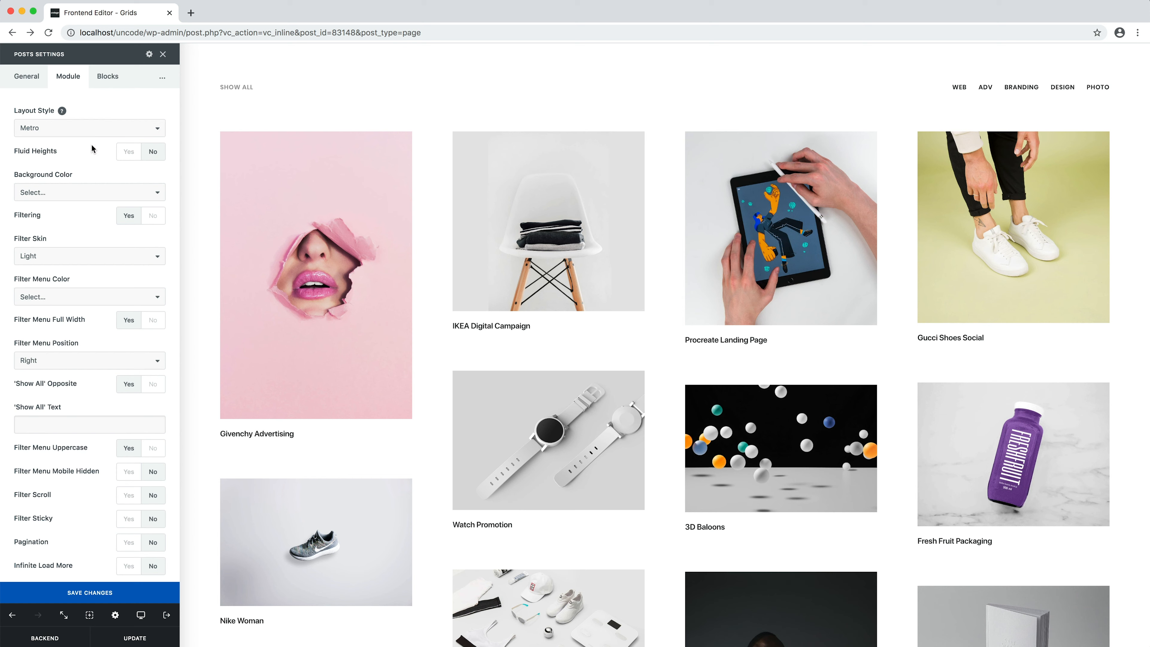
{"action": "scroll", "coordinate": [79, 268], "scroll_direction": "down", "scroll_amount": 10}
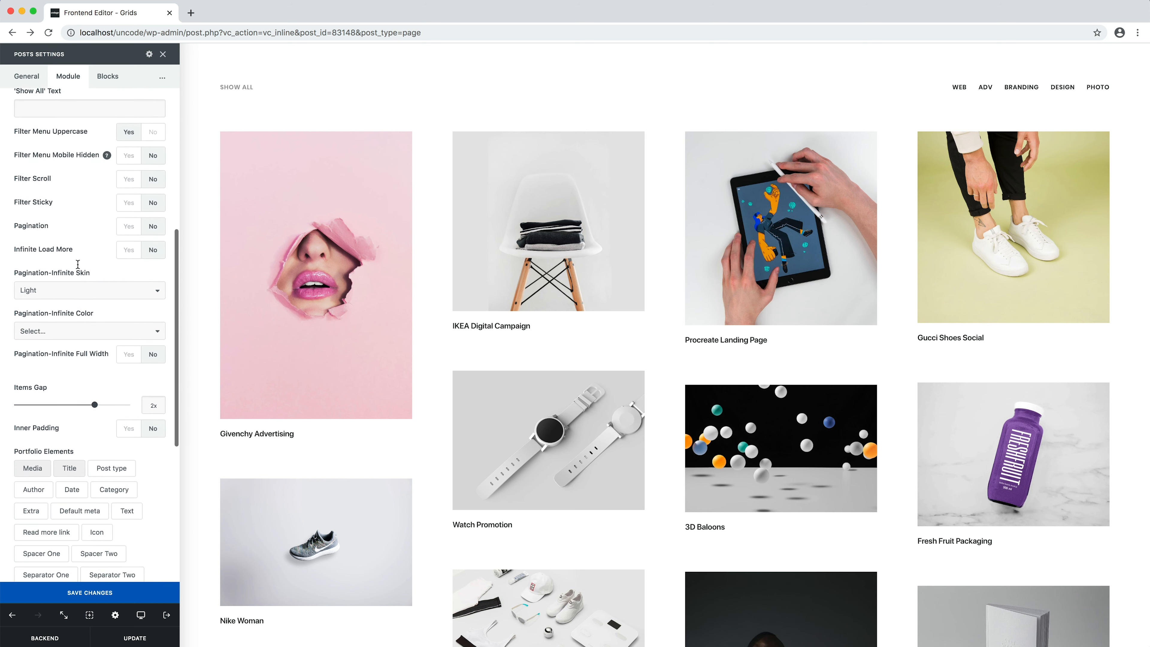
{"action": "left_click_drag", "start_coordinate": [44, 395], "coordinate": [36, 398]}
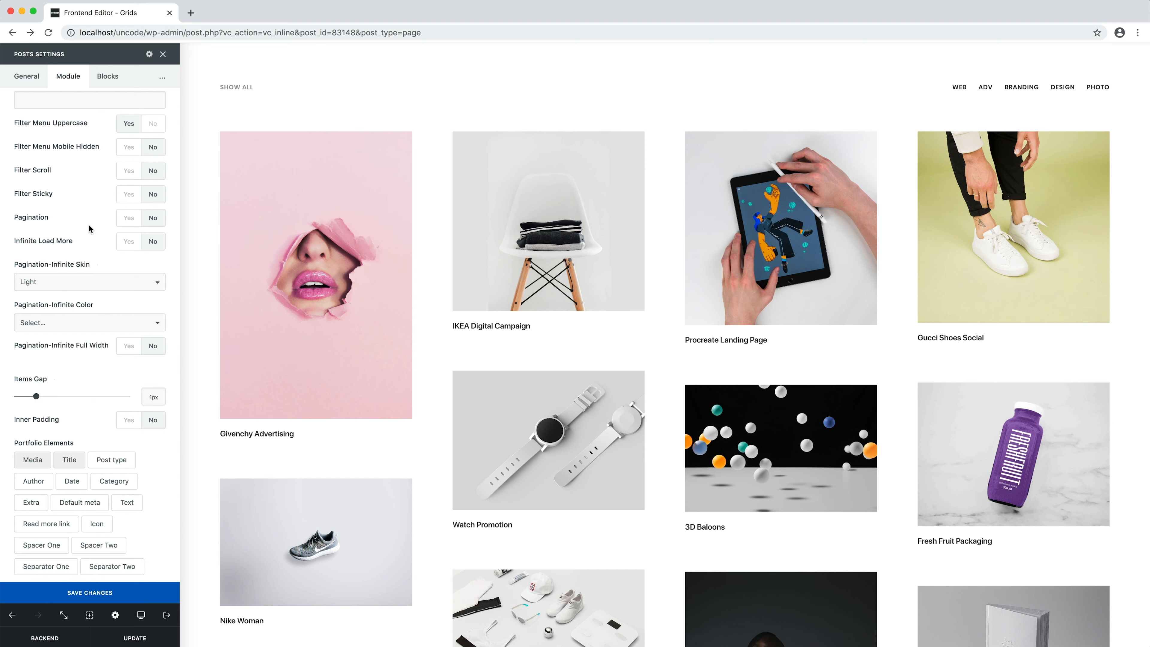
Step: Set the block layout to Content overlay and the block height to 3/12
{"action": "left_click", "coordinate": [113, 83]}
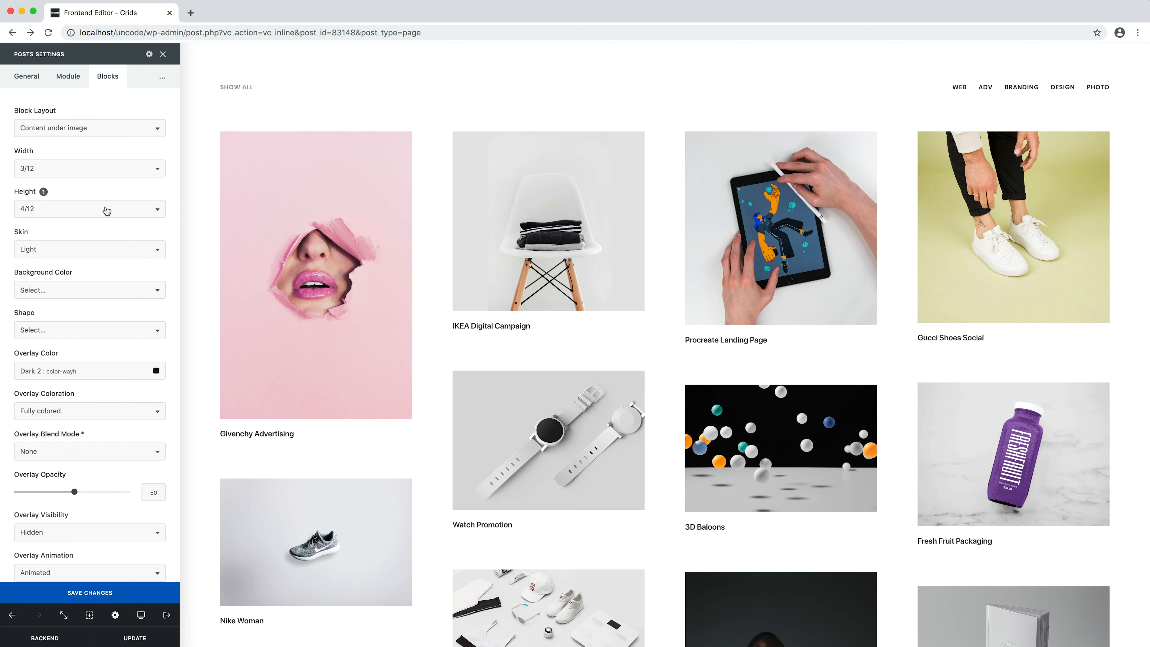
{"action": "left_click", "coordinate": [129, 133]}
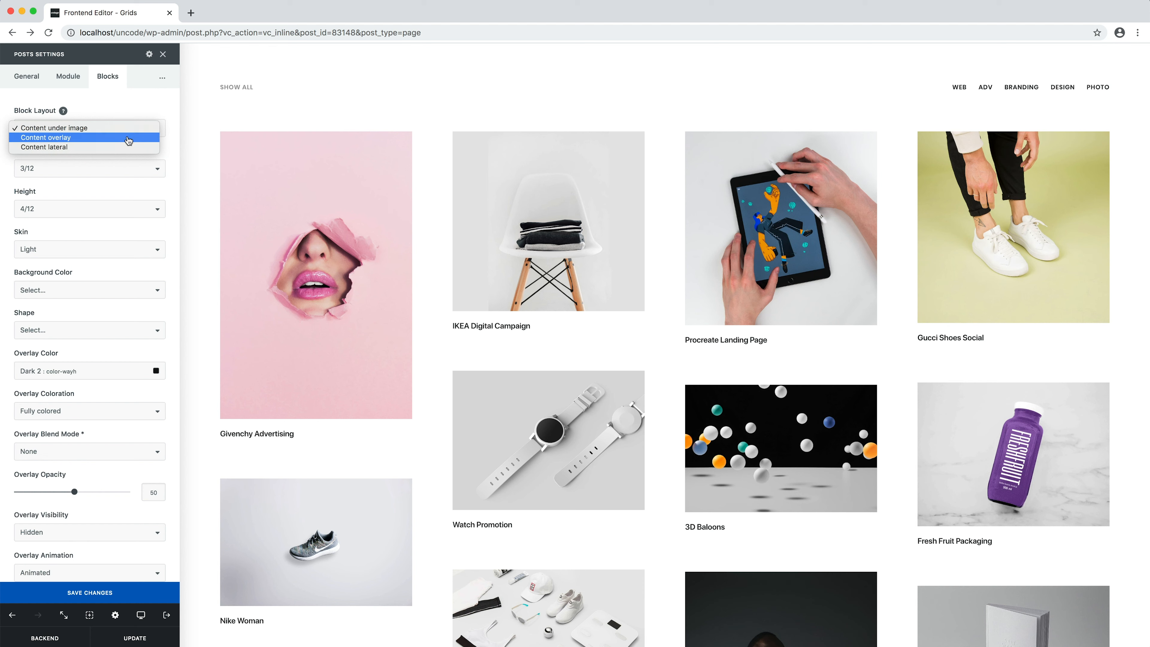
{"action": "left_click", "coordinate": [129, 140]}
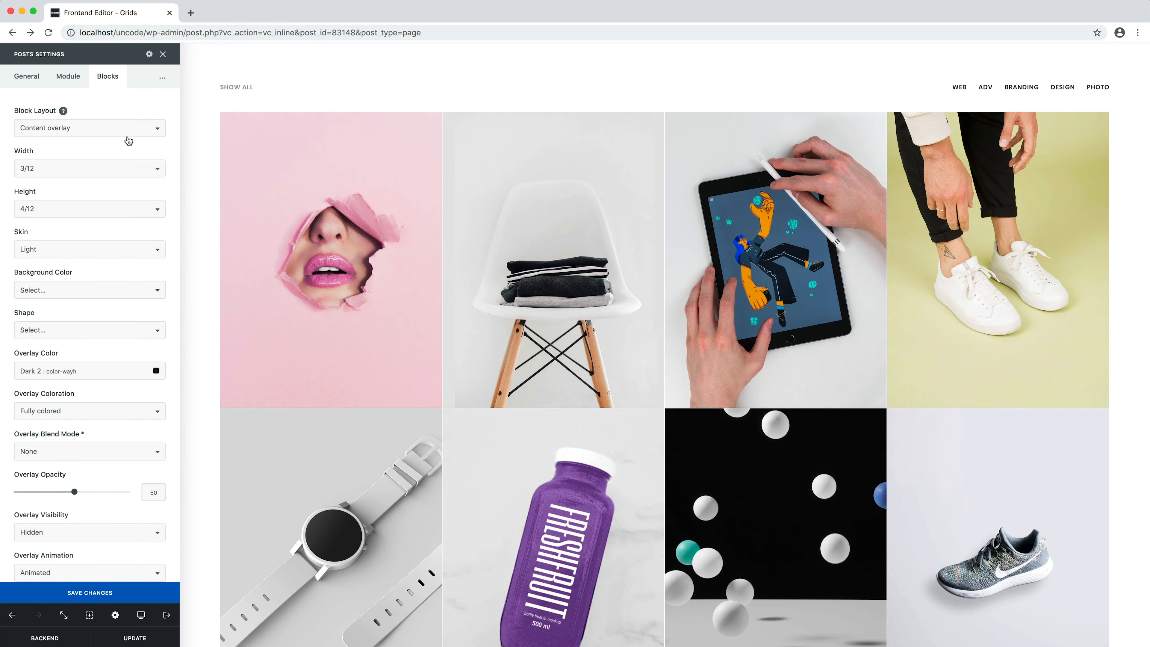
{"action": "left_click", "coordinate": [91, 208]}
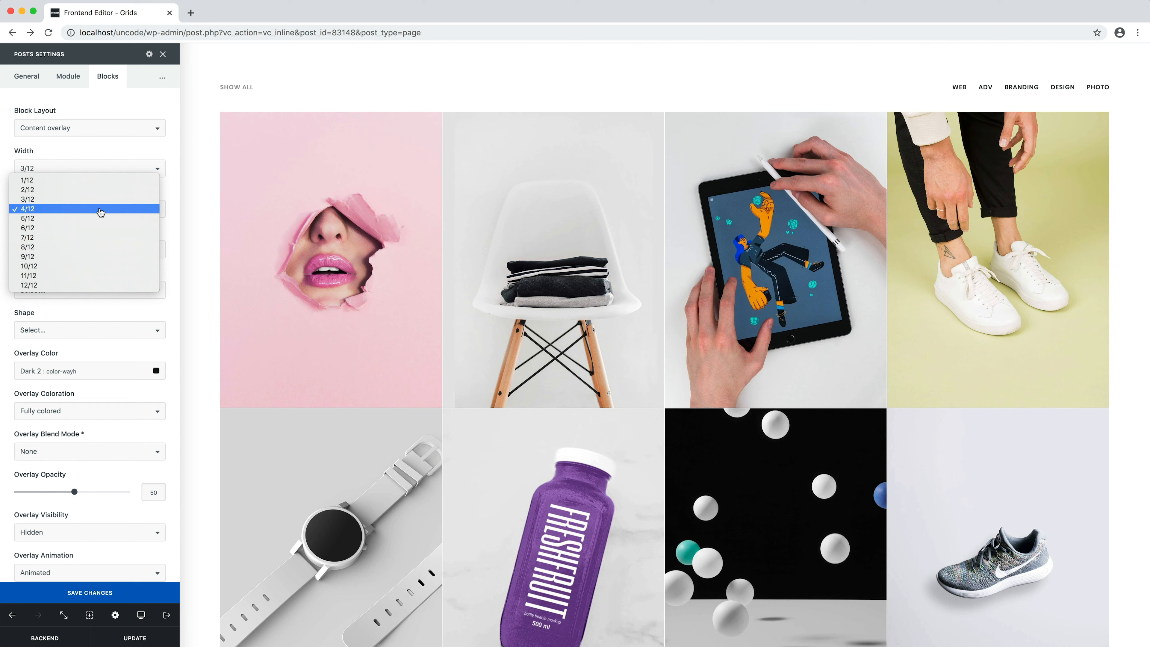
{"action": "left_click", "coordinate": [86, 199]}
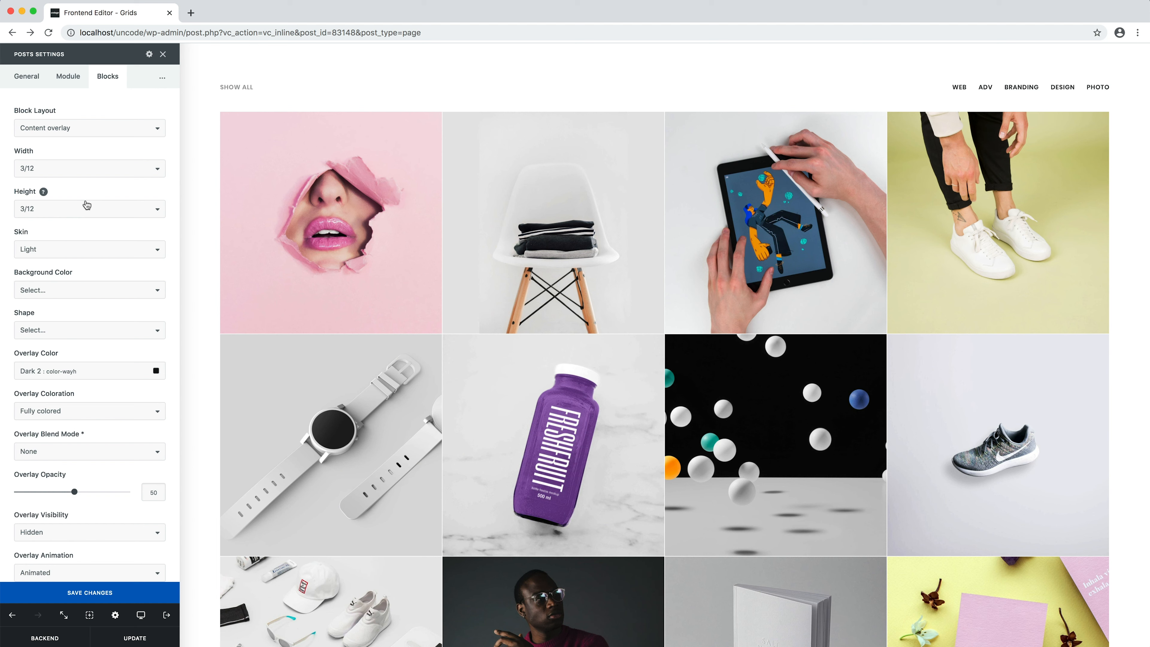
Step: In the By Matrix settings for single items, set both the width and height of item no. 1 to 6/12
{"action": "left_click", "coordinate": [162, 81]}
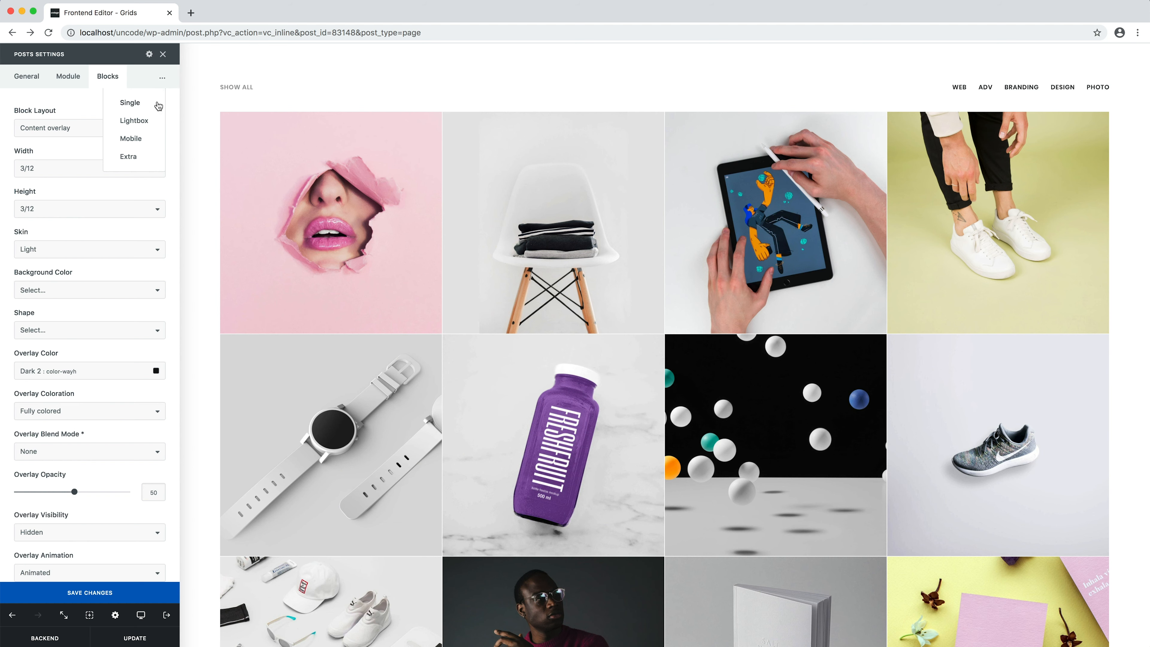
{"action": "left_click", "coordinate": [158, 105]}
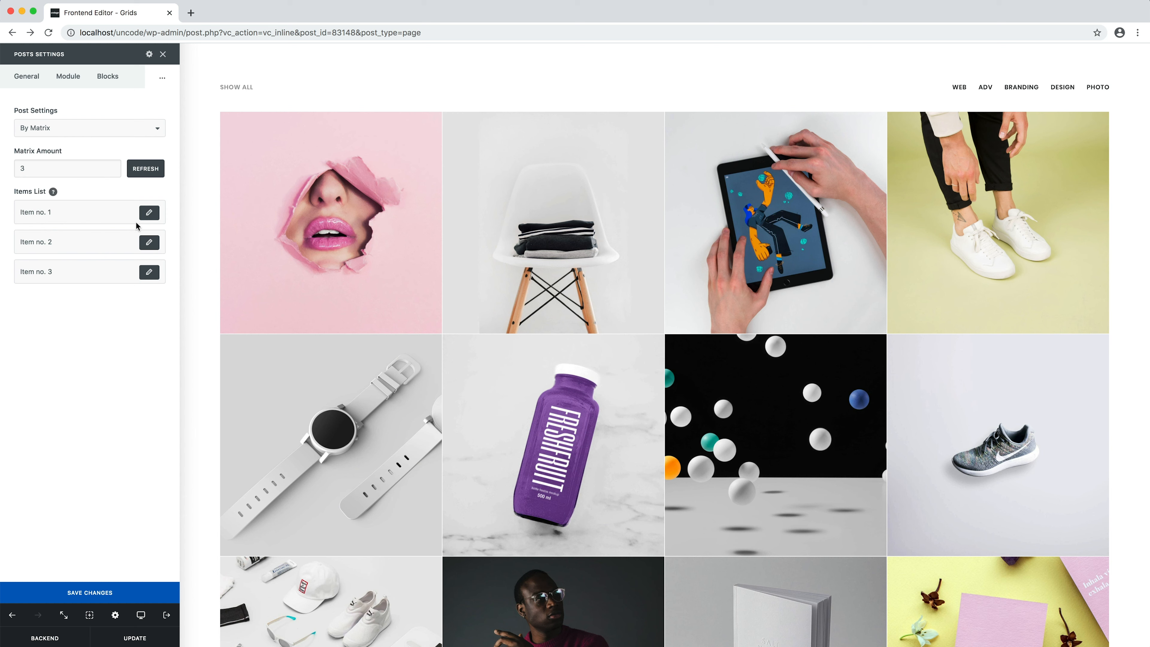
{"action": "left_click", "coordinate": [150, 216]}
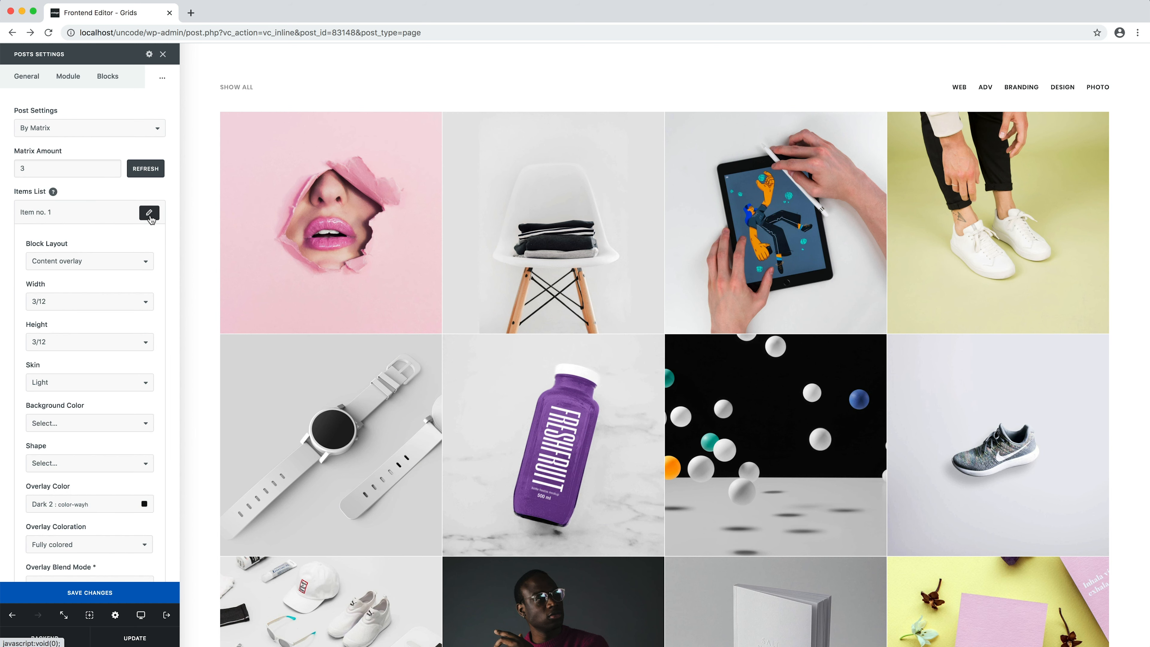
{"action": "left_click", "coordinate": [110, 302]}
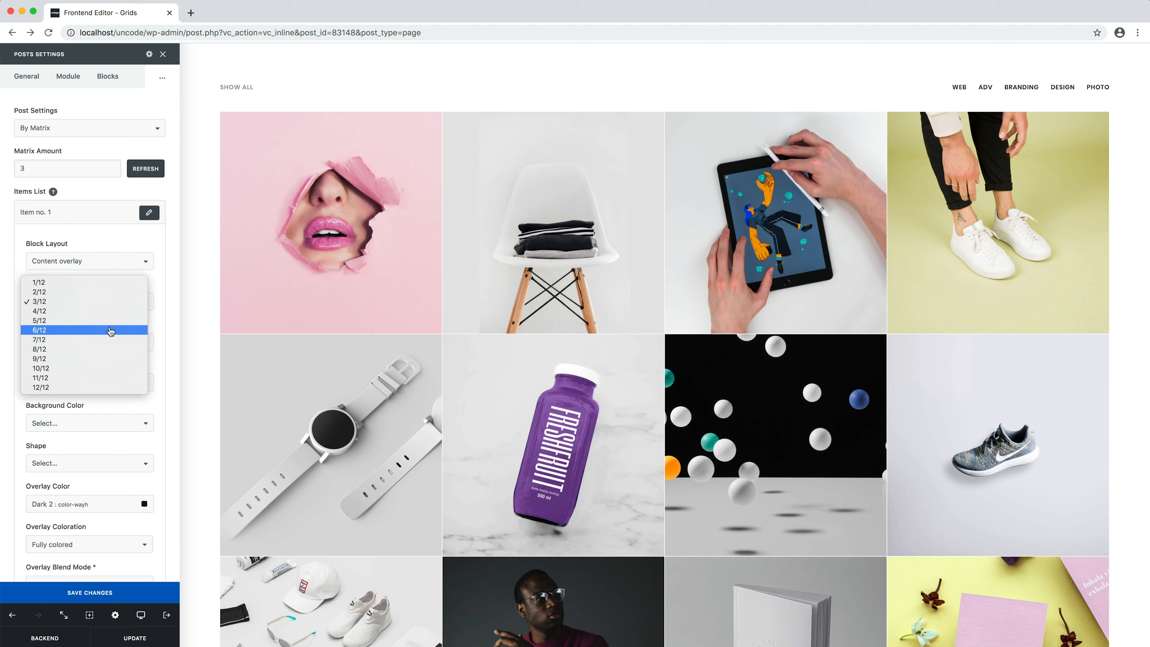
{"action": "left_click", "coordinate": [109, 330]}
{"action": "left_click", "coordinate": [107, 339]}
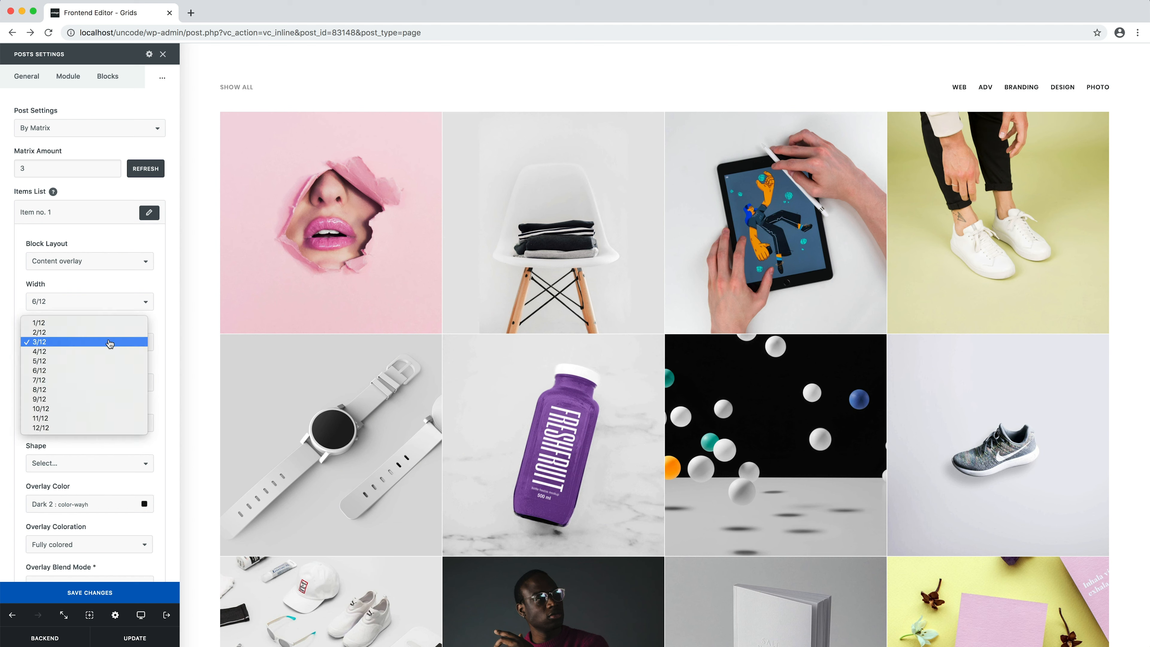
{"action": "left_click", "coordinate": [107, 371]}
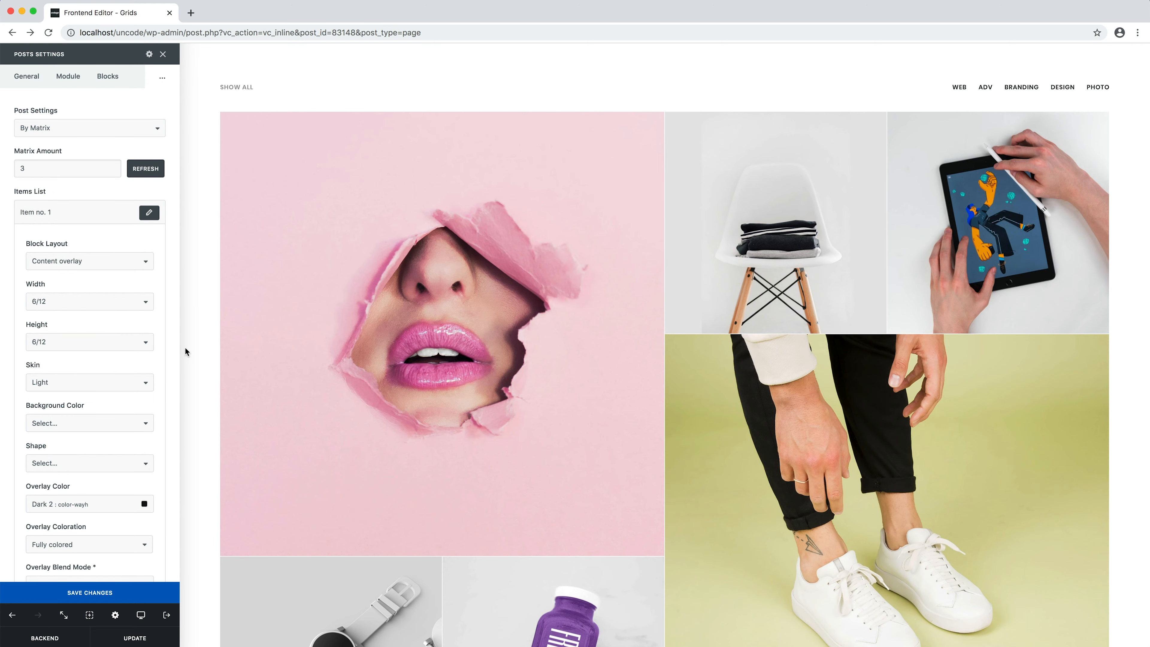
Step: Review the tile pattern of the whole metro grid and return to the start of the page
{"action": "scroll", "coordinate": [188, 345], "scroll_direction": "down", "scroll_amount": 6}
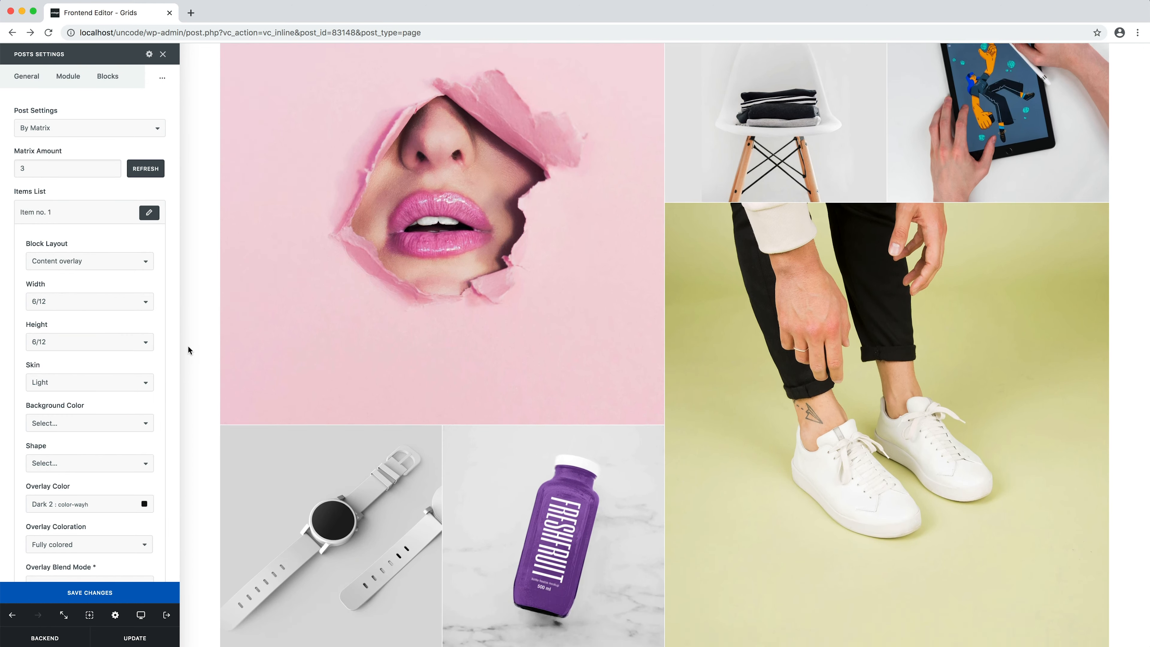
{"action": "scroll", "coordinate": [188, 346], "scroll_direction": "down", "scroll_amount": 4}
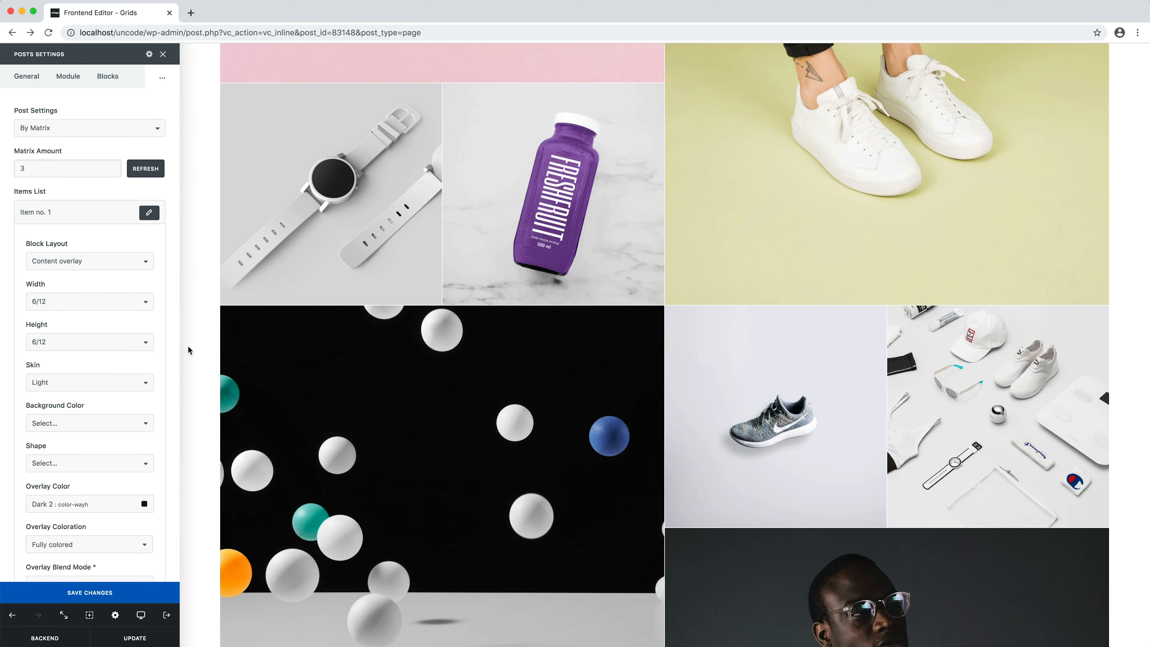
{"action": "scroll", "coordinate": [188, 345], "scroll_direction": "down", "scroll_amount": 5}
{"action": "scroll", "coordinate": [188, 348], "scroll_direction": "down", "scroll_amount": 4}
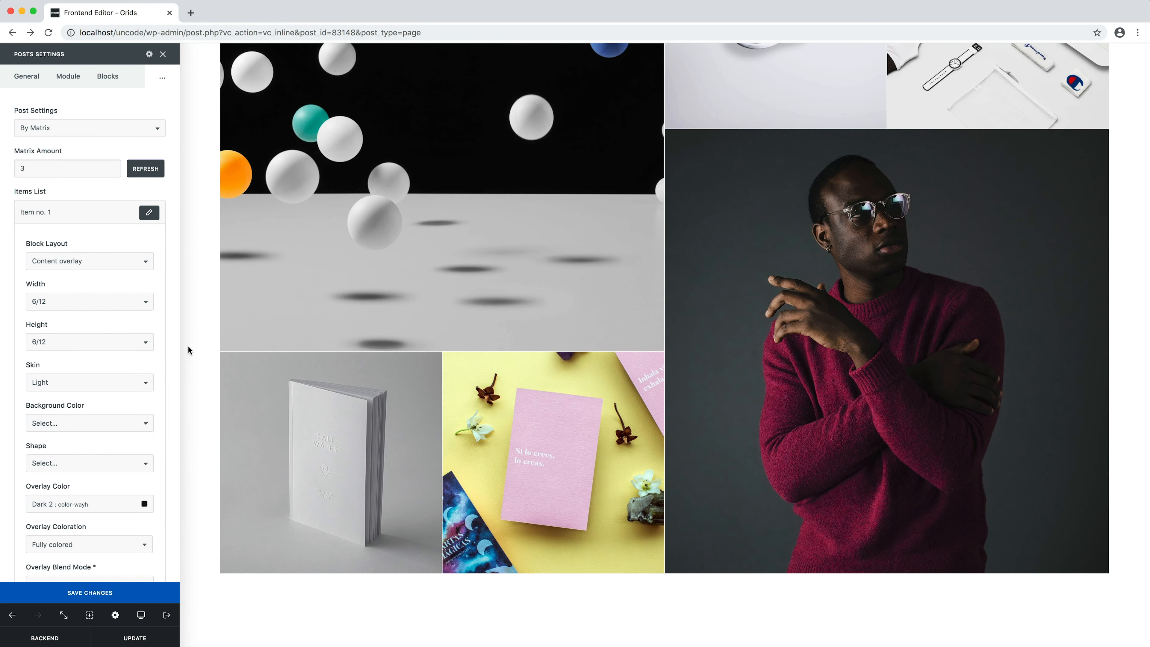
{"action": "scroll", "coordinate": [188, 347], "scroll_direction": "up", "scroll_amount": 10}
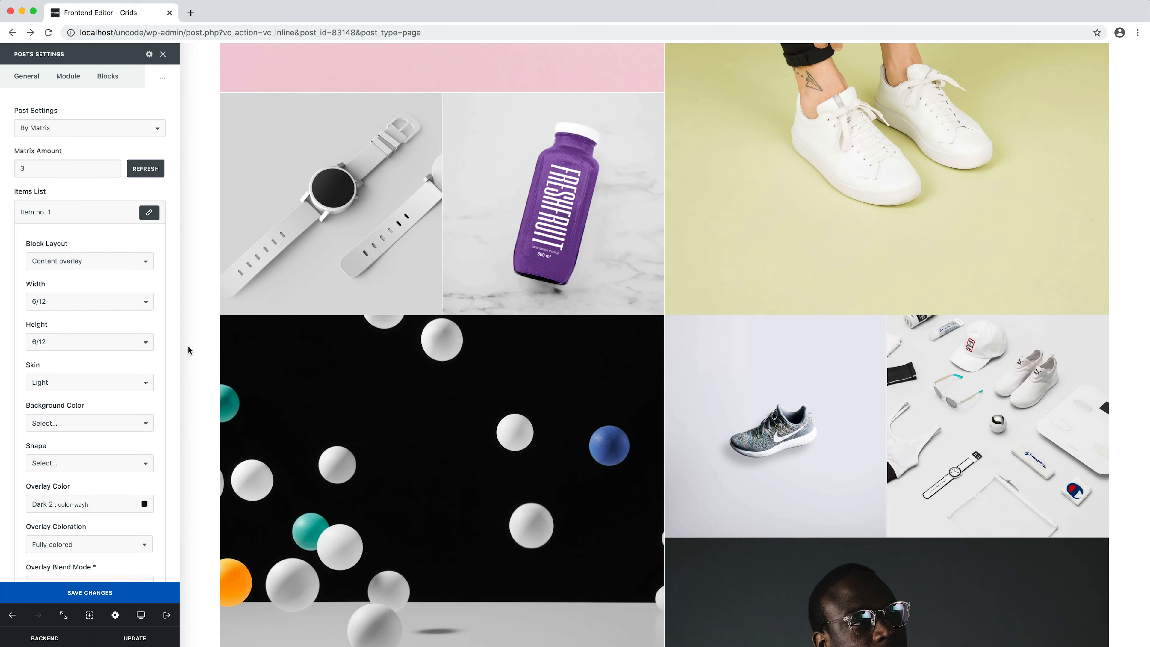
{"action": "scroll", "coordinate": [188, 345], "scroll_direction": "up", "scroll_amount": 8}
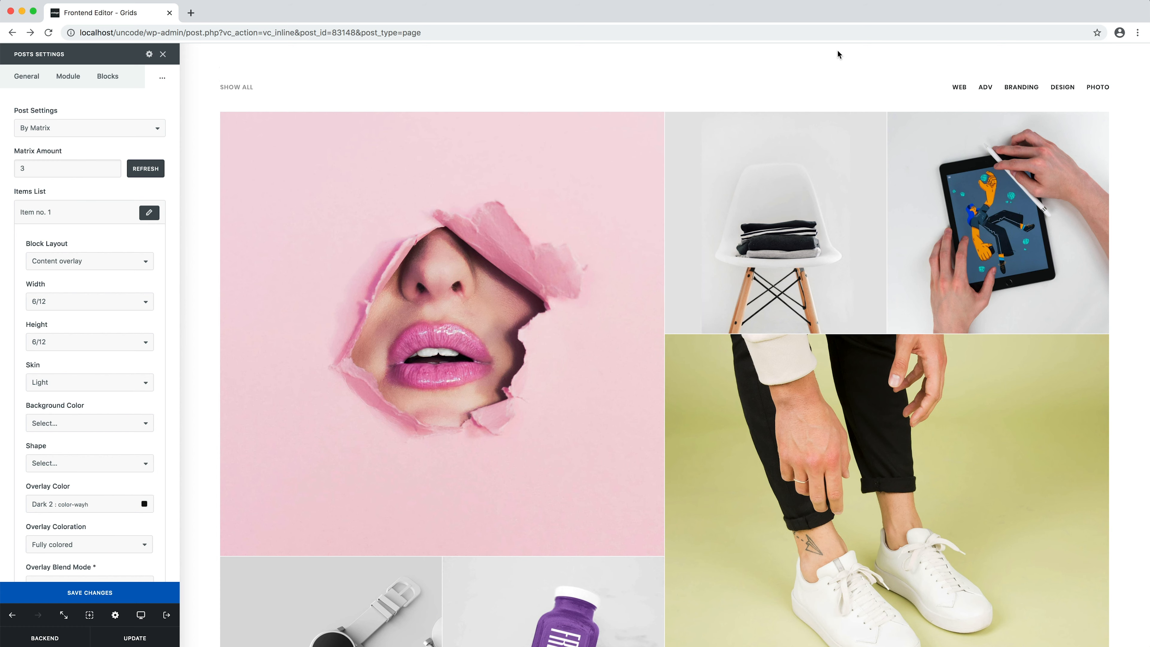
Step: Test the grid's filter menu with the ADV and WEB categories, then show all items again
{"action": "left_click", "coordinate": [990, 92]}
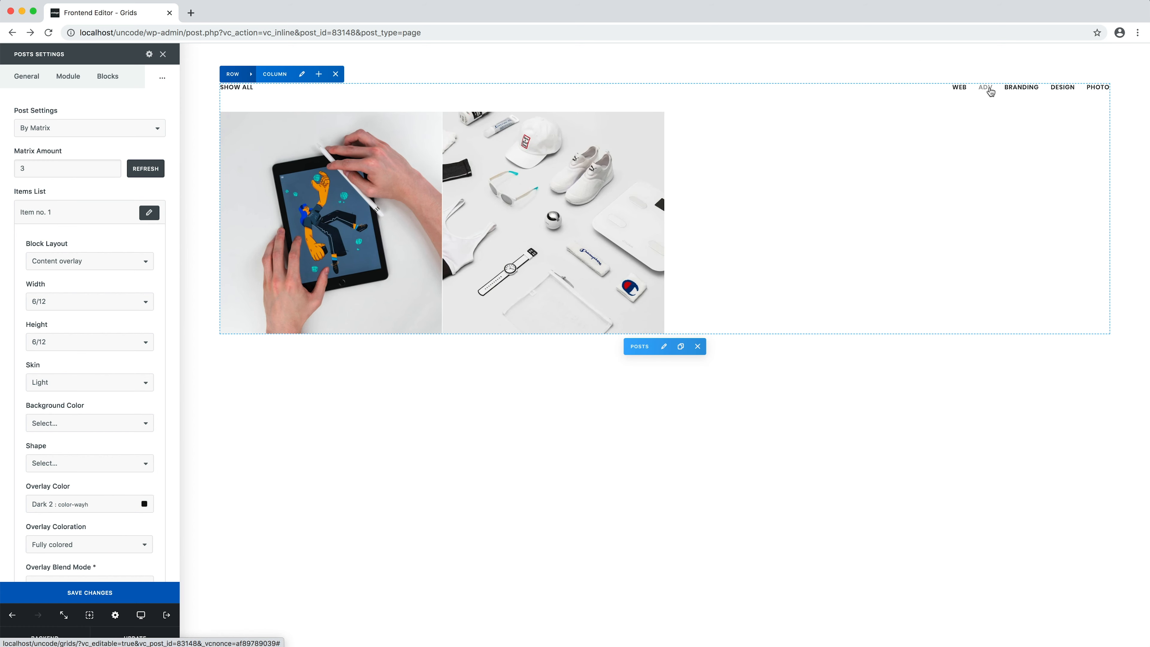
{"action": "left_click", "coordinate": [967, 90]}
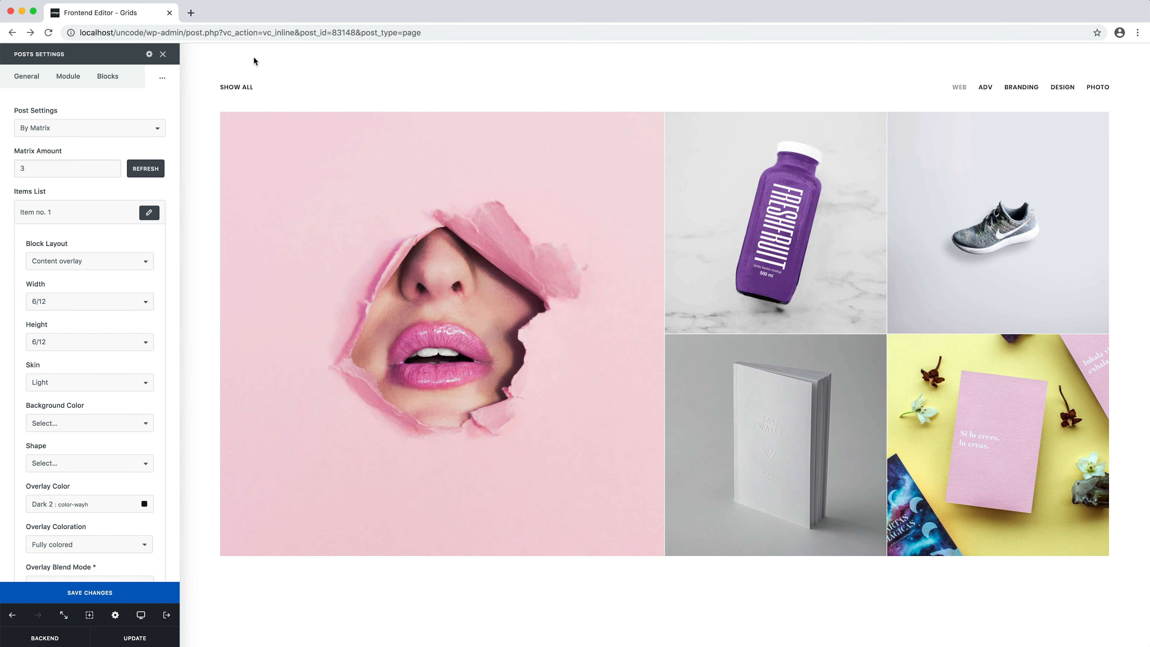
{"action": "left_click", "coordinate": [238, 89]}
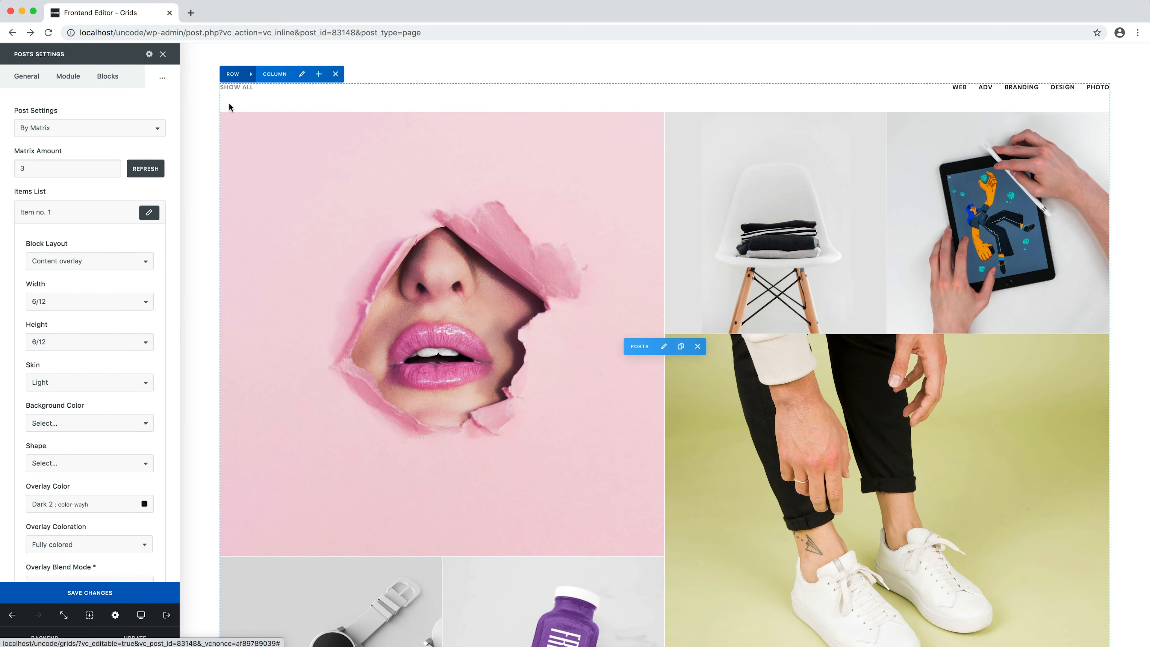
Step: Set both the width and height of matrix item no. 1 to 3/12
{"action": "left_click", "coordinate": [108, 302]}
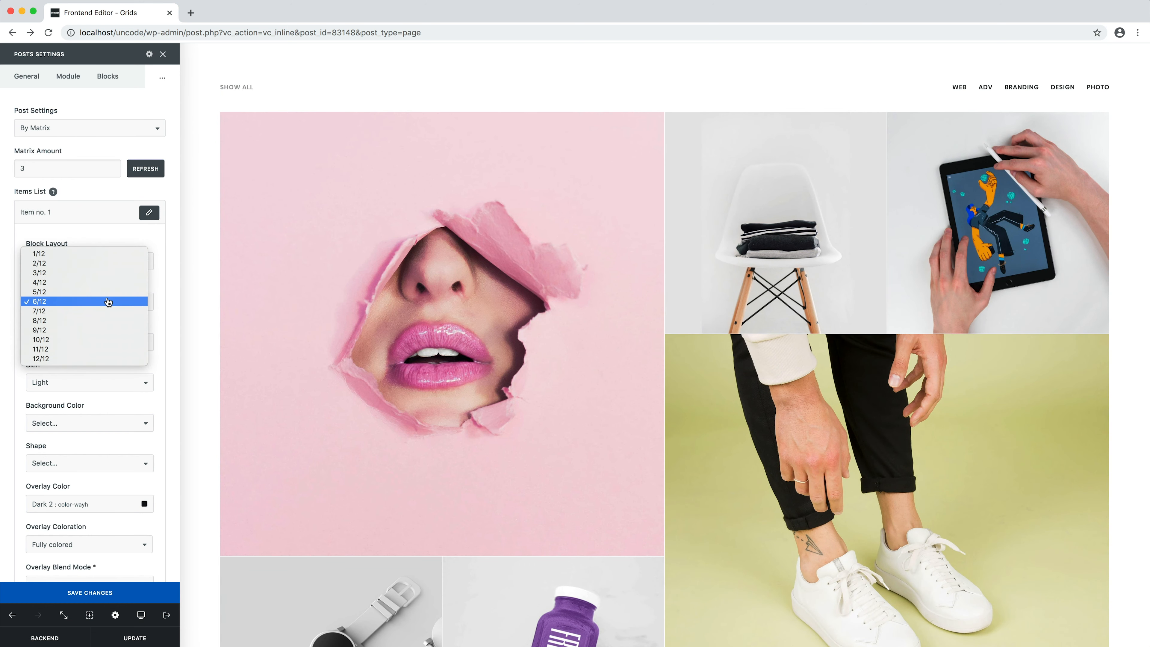
{"action": "left_click", "coordinate": [81, 276]}
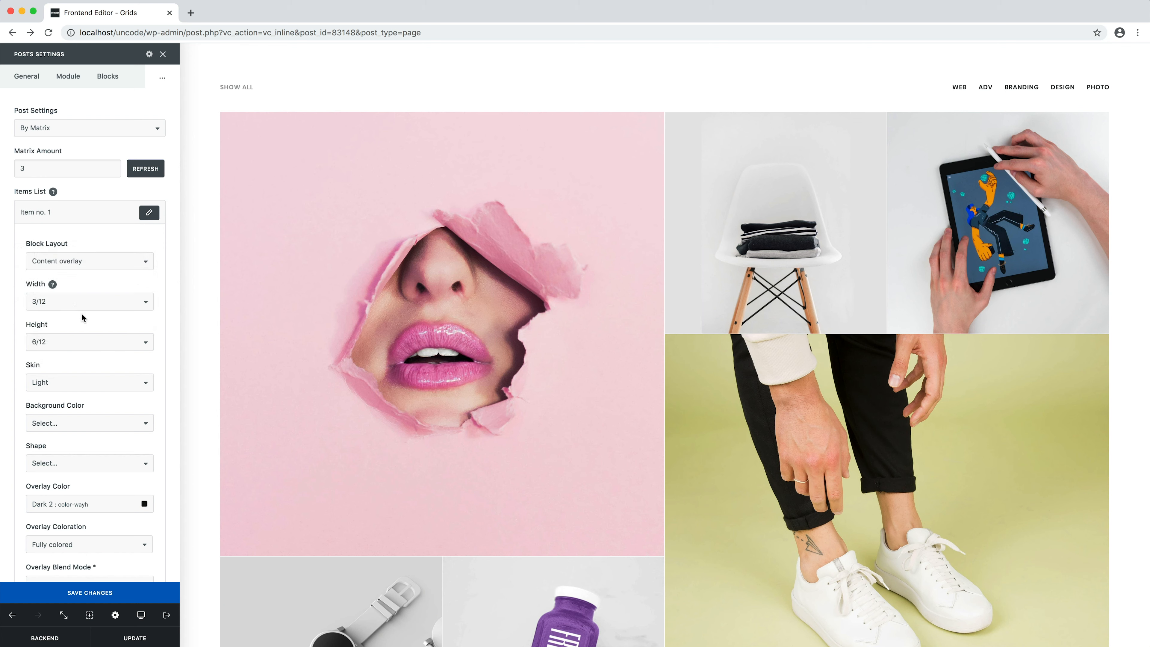
{"action": "left_click", "coordinate": [97, 344]}
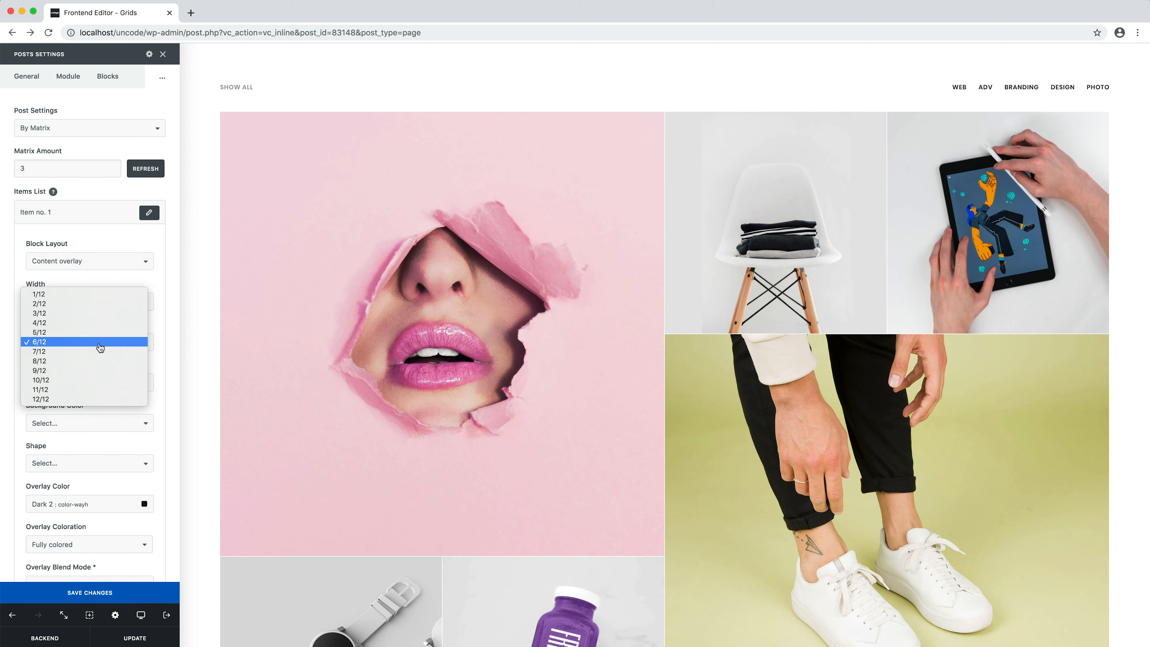
{"action": "left_click", "coordinate": [75, 315]}
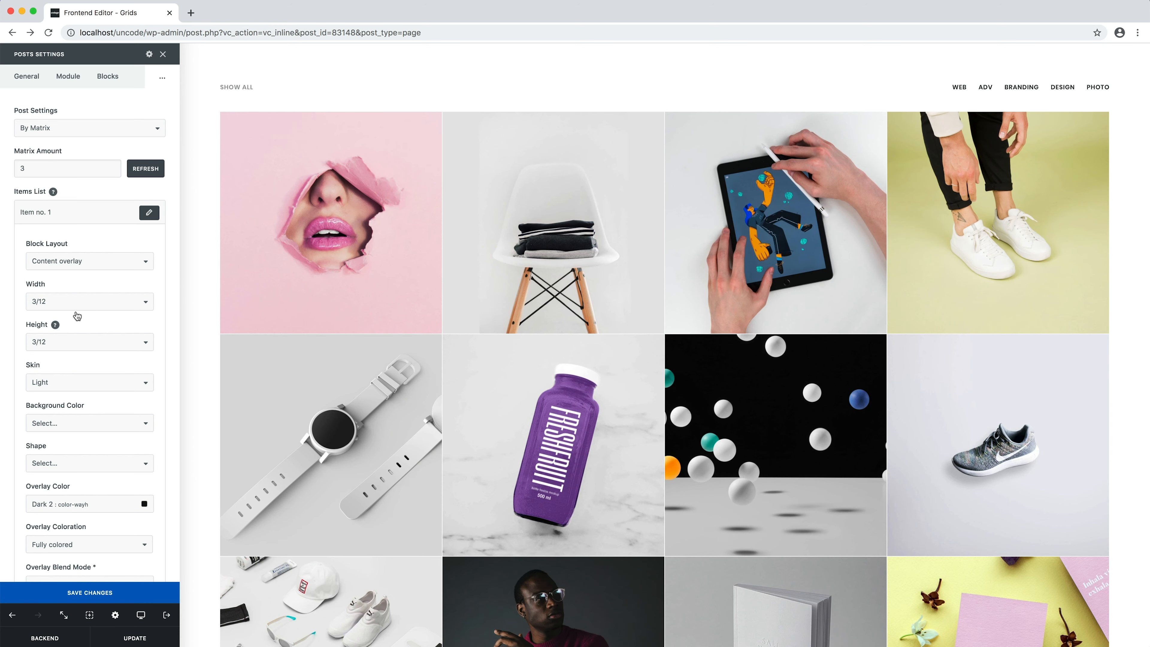
Step: Turn off filtering in the posts module and set the row's left-right, top and bottom padding to 0
{"action": "left_click", "coordinate": [77, 86]}
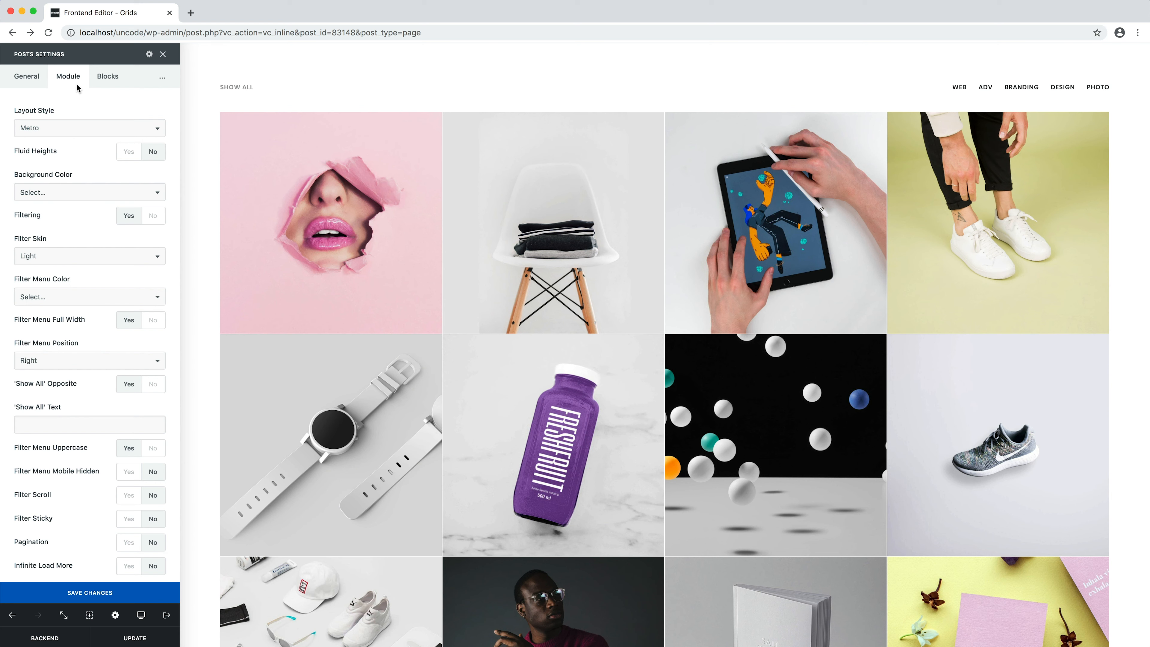
{"action": "left_click", "coordinate": [153, 217]}
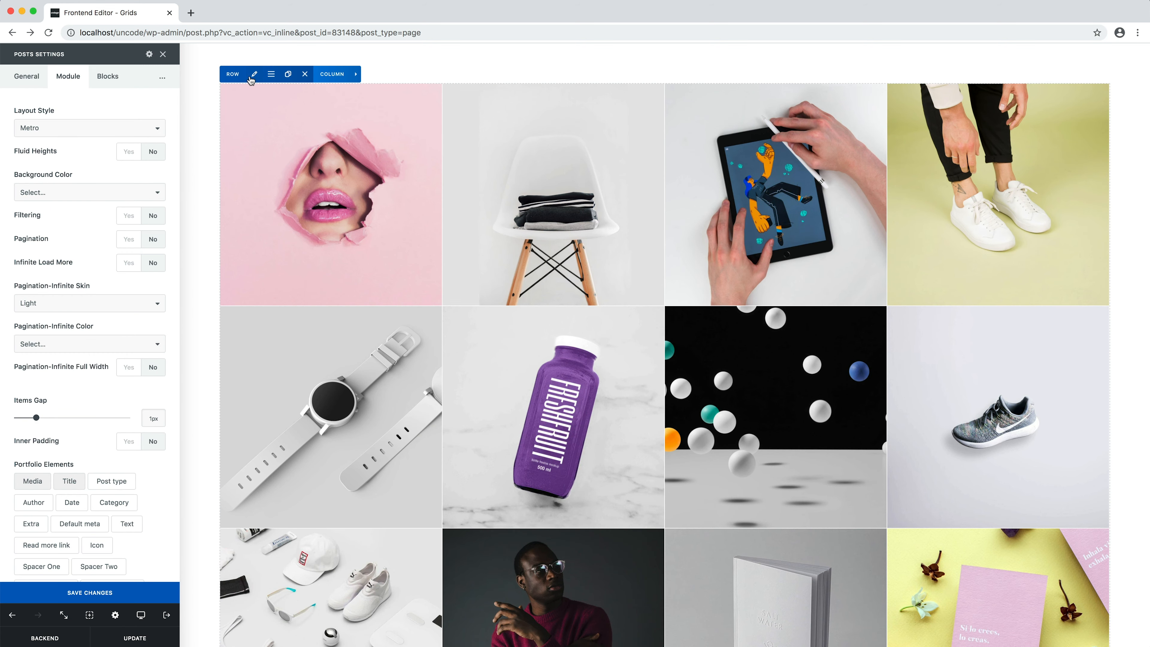
{"action": "left_click", "coordinate": [253, 77]}
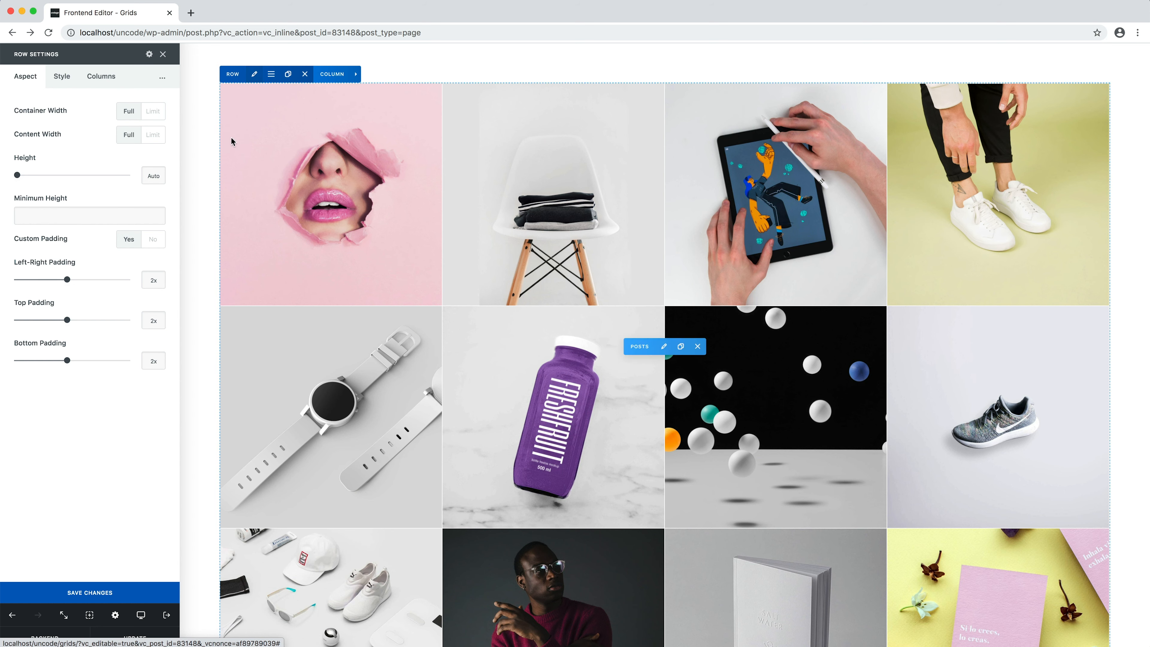
{"action": "left_click", "coordinate": [17, 280]}
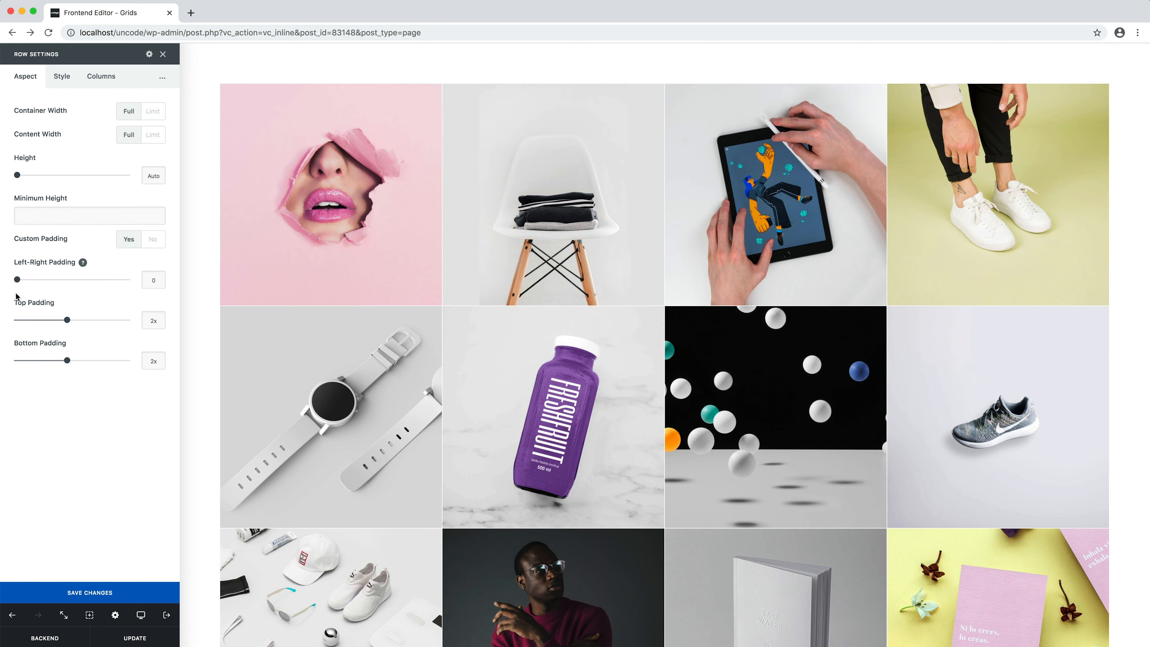
{"action": "left_click", "coordinate": [17, 320]}
{"action": "left_click", "coordinate": [17, 361]}
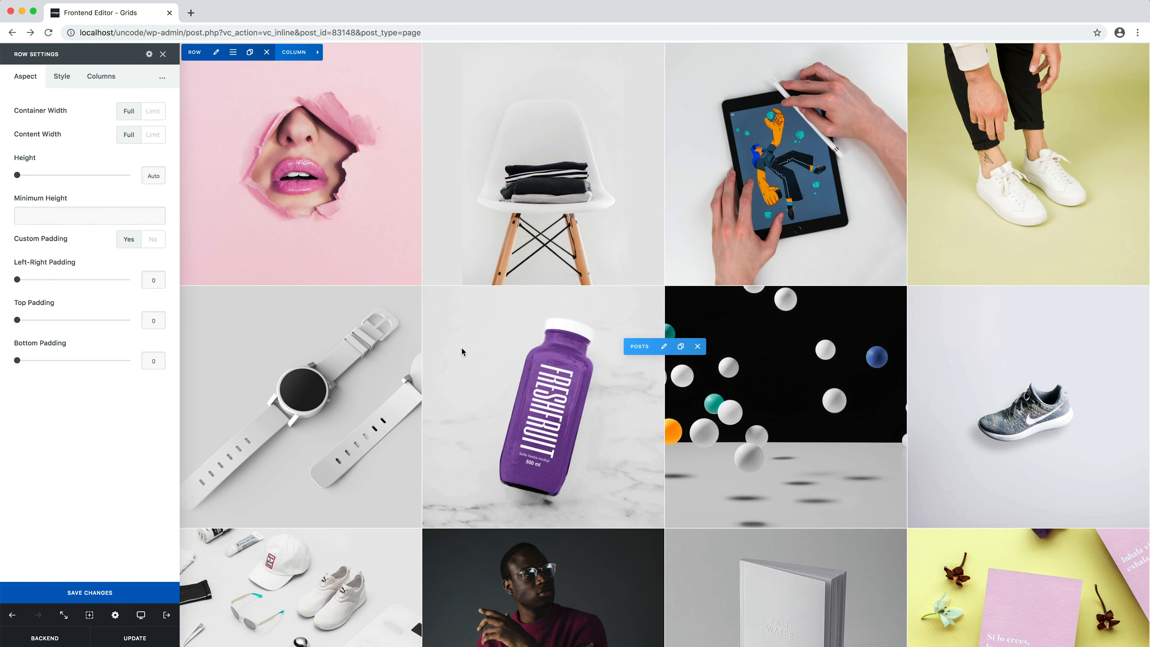
Step: Enable Fluid Heights for the metro layout of the posts module
{"action": "left_click", "coordinate": [664, 347]}
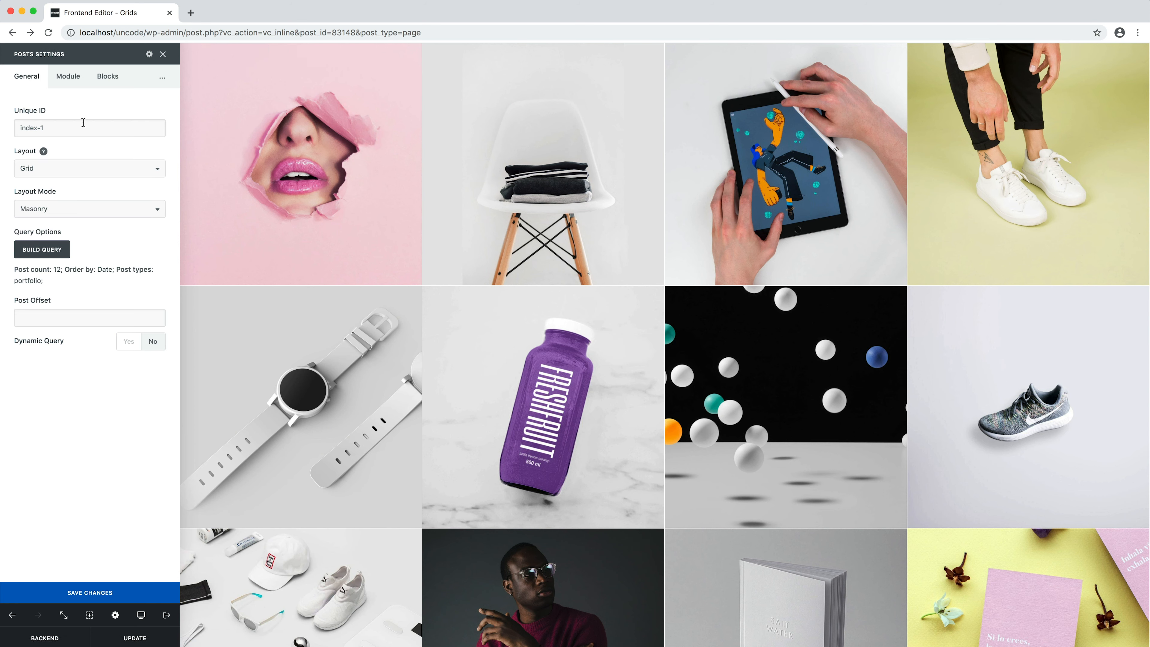
{"action": "left_click", "coordinate": [74, 88]}
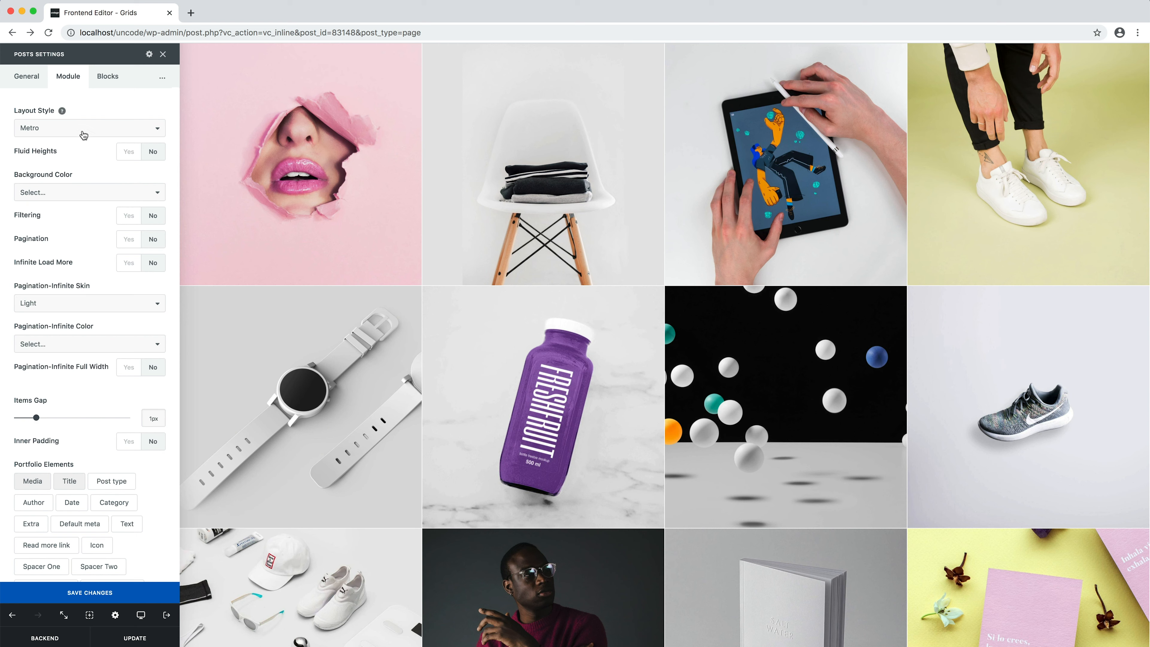
{"action": "left_click", "coordinate": [122, 155]}
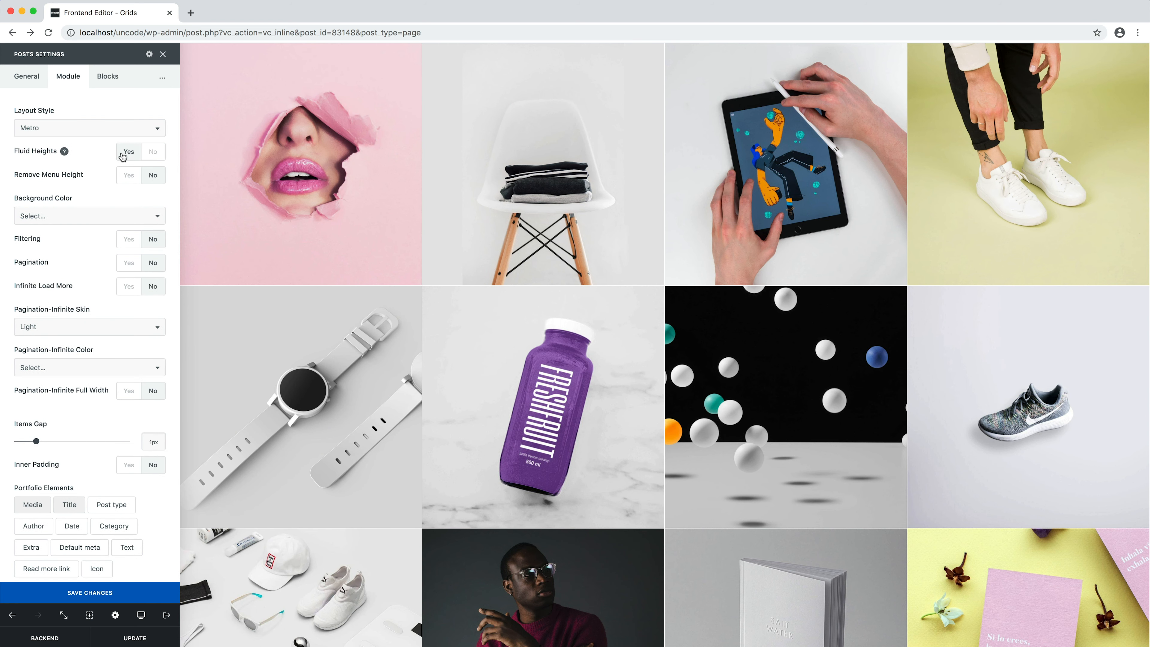
Step: Set the height of the posts blocks to 50 and check the rows of the grid
{"action": "left_click", "coordinate": [113, 81]}
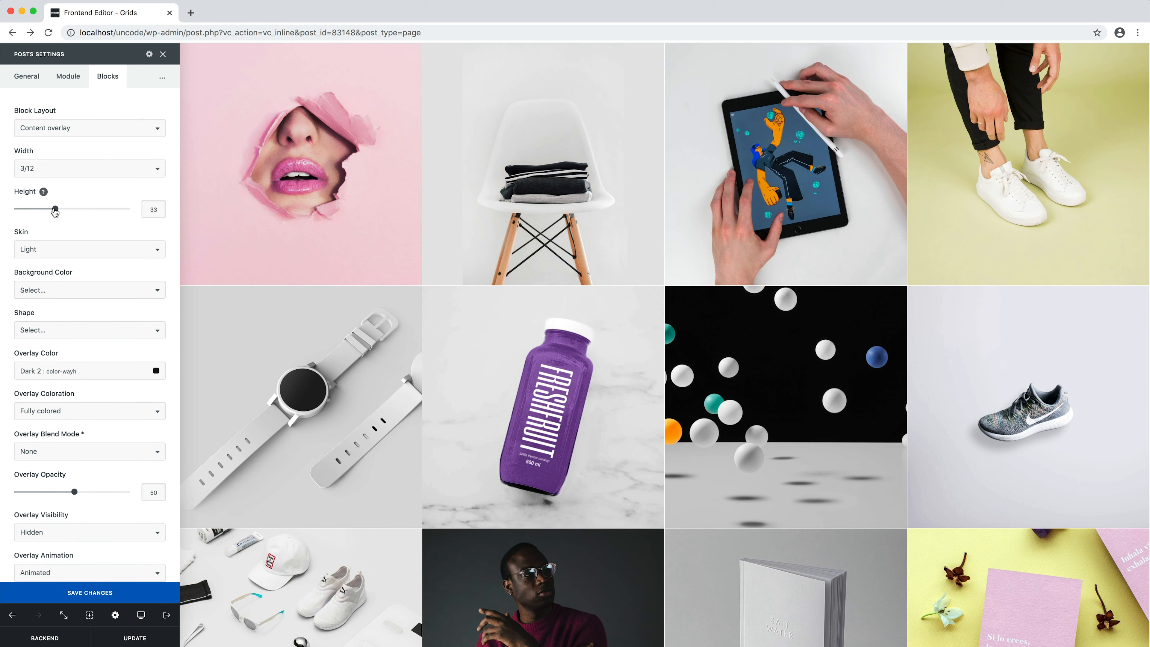
{"action": "left_click_drag", "start_coordinate": [55, 212], "coordinate": [72, 212]}
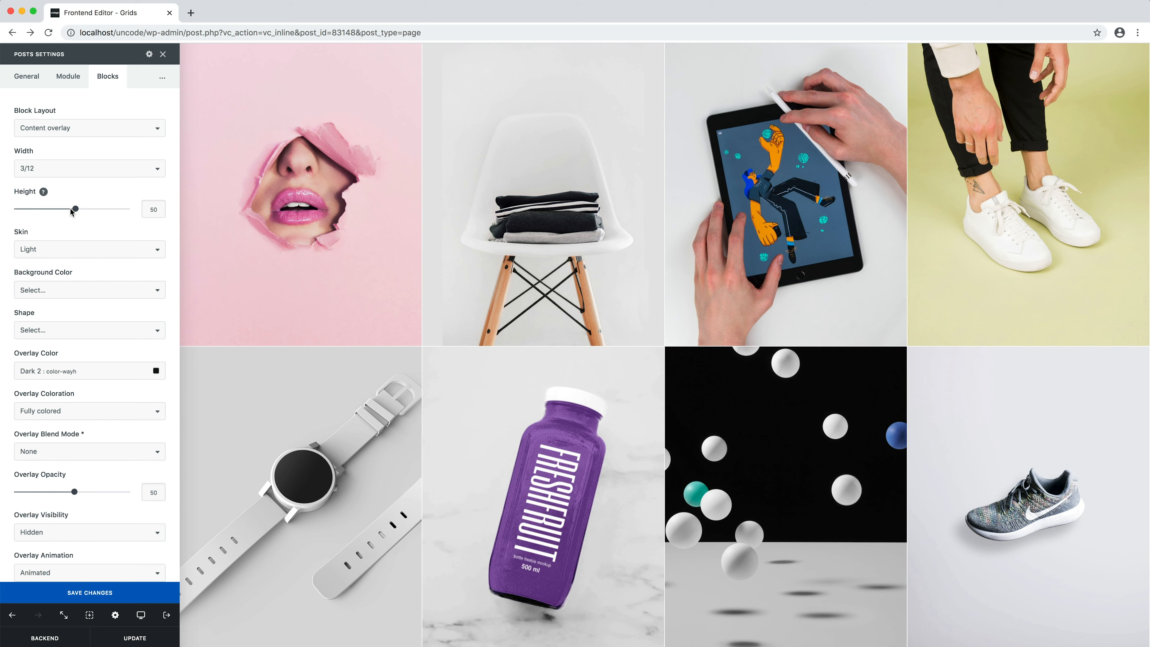
{"action": "scroll", "coordinate": [281, 240], "scroll_direction": "down", "scroll_amount": 5}
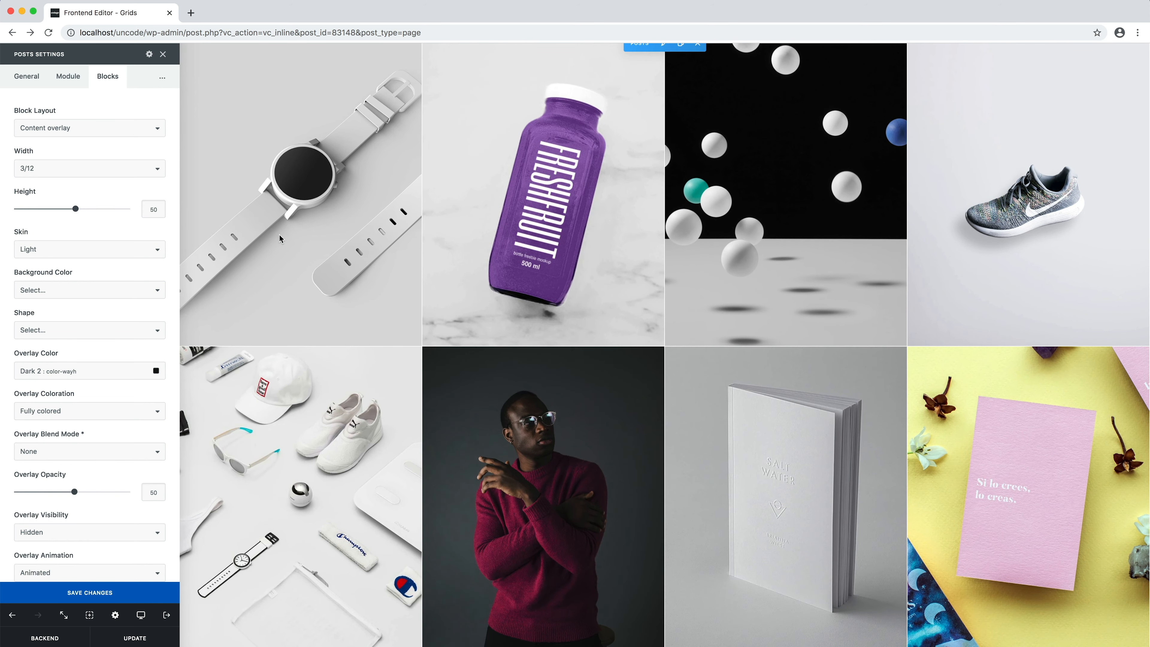
{"action": "scroll", "coordinate": [280, 240], "scroll_direction": "up", "scroll_amount": 5}
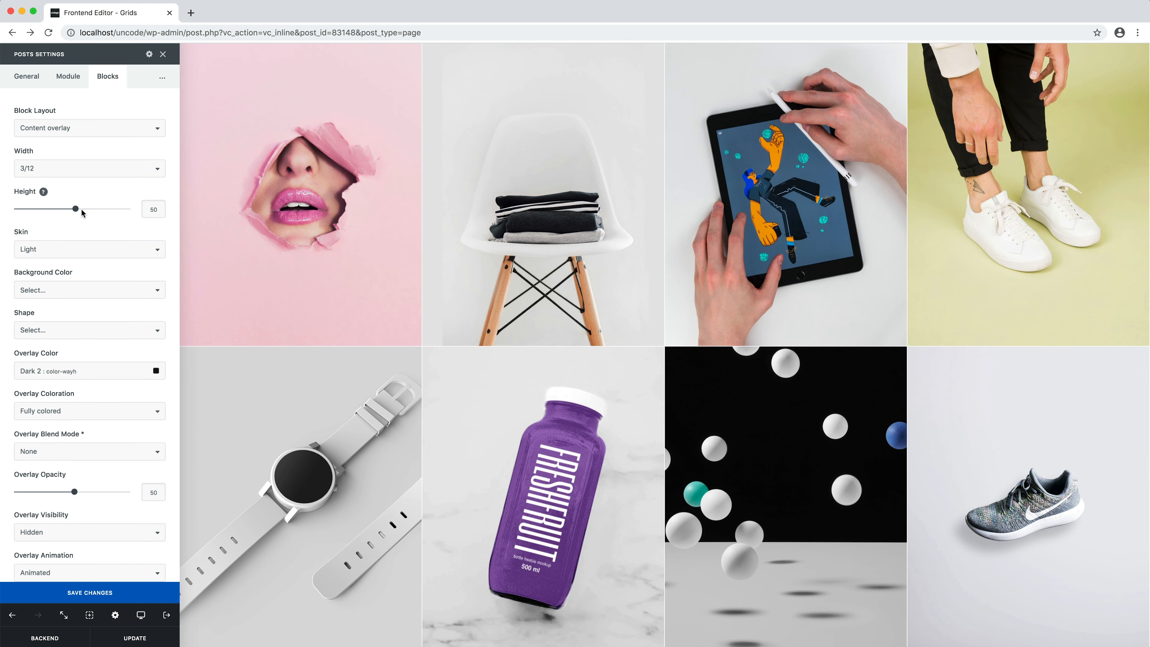
Step: Set the posts blocks' height to 100 and width to 6/12, and check the resulting grid down the page
{"action": "left_click_drag", "start_coordinate": [77, 212], "coordinate": [142, 209]}
{"action": "left_click", "coordinate": [117, 175]}
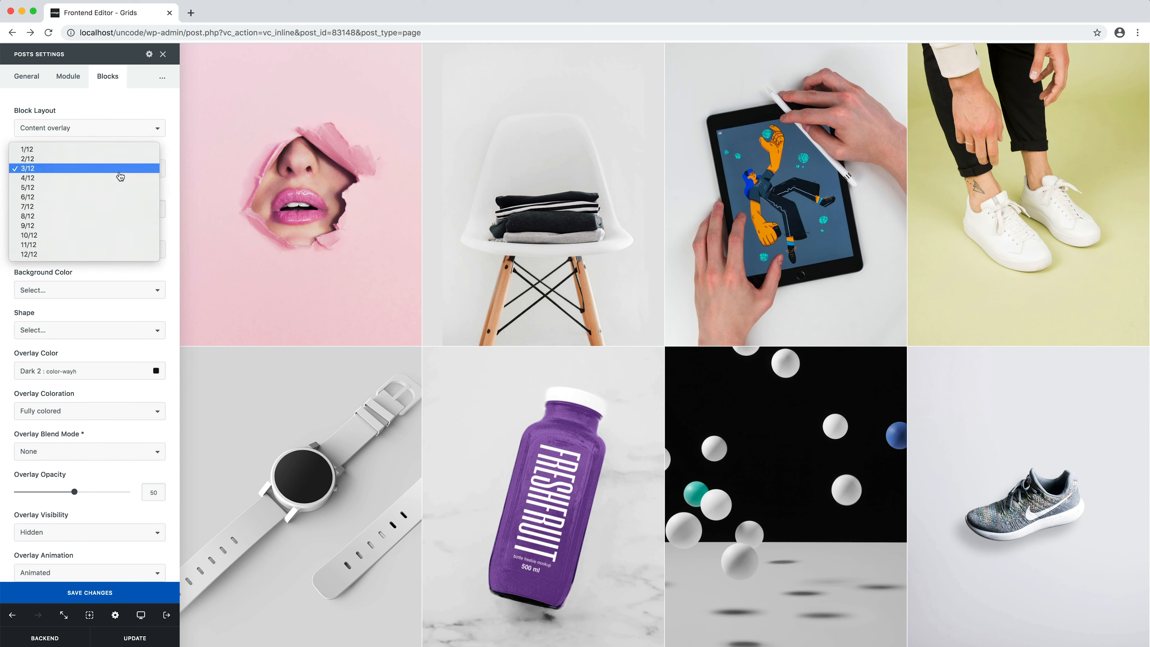
{"action": "left_click", "coordinate": [117, 198]}
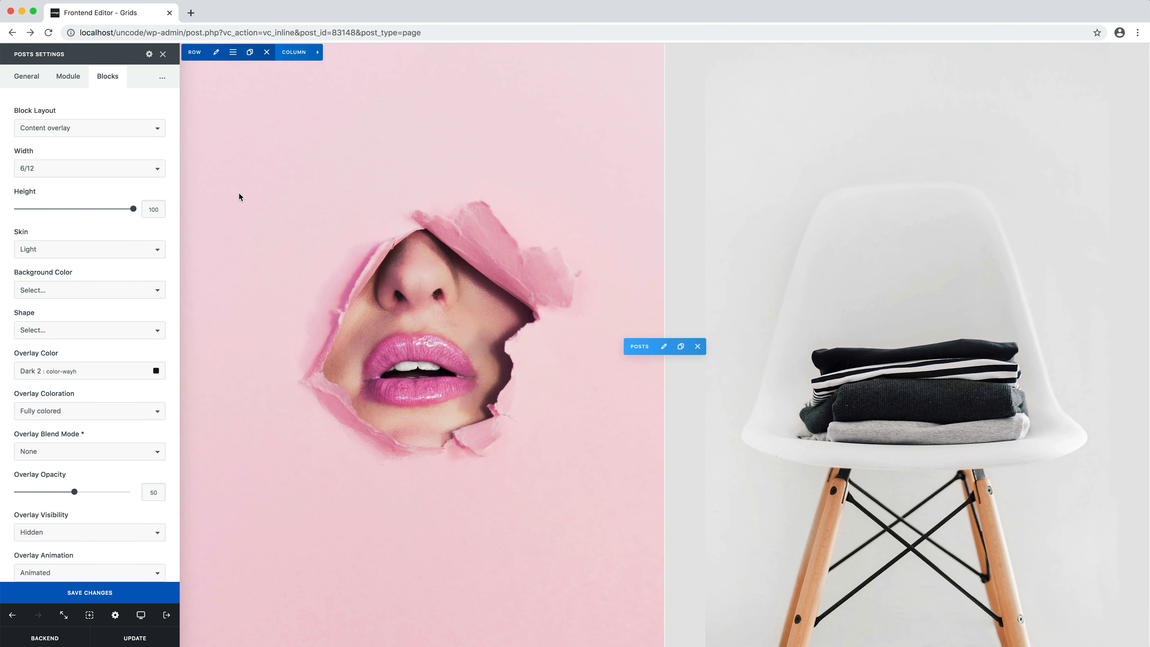
{"action": "scroll", "coordinate": [239, 196], "scroll_direction": "down", "scroll_amount": 10}
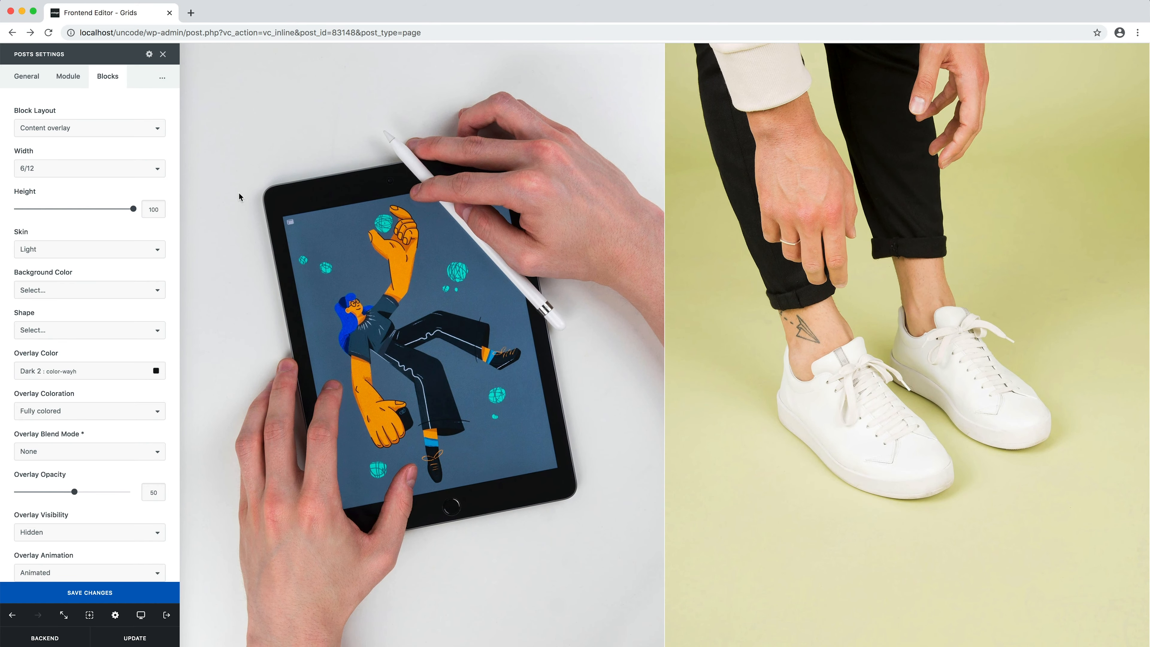
{"action": "scroll", "coordinate": [239, 197], "scroll_direction": "down", "scroll_amount": 5}
{"action": "scroll", "coordinate": [239, 196], "scroll_direction": "down", "scroll_amount": 8}
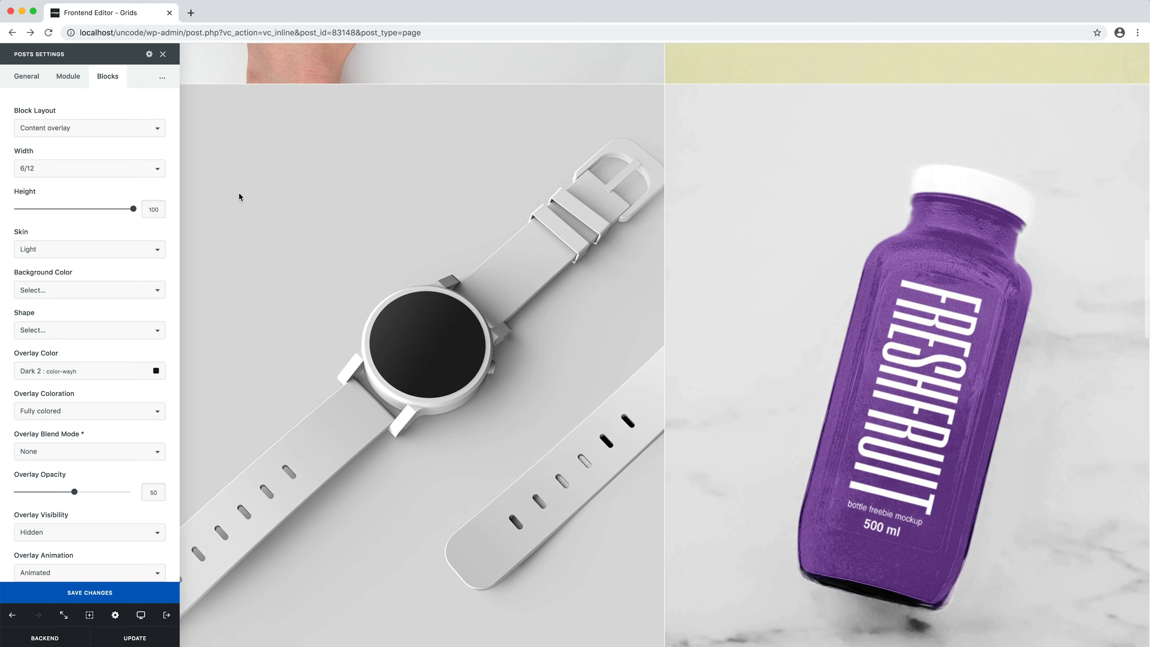
{"action": "scroll", "coordinate": [239, 196], "scroll_direction": "up", "scroll_amount": 12}
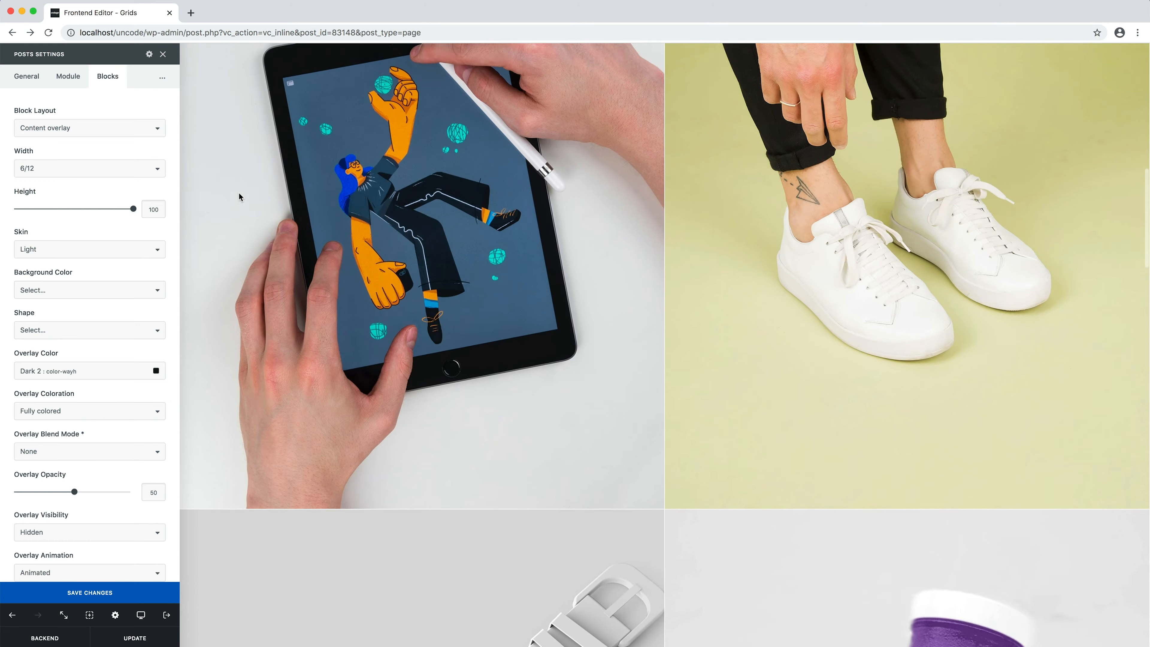
{"action": "scroll", "coordinate": [239, 197], "scroll_direction": "up", "scroll_amount": 5}
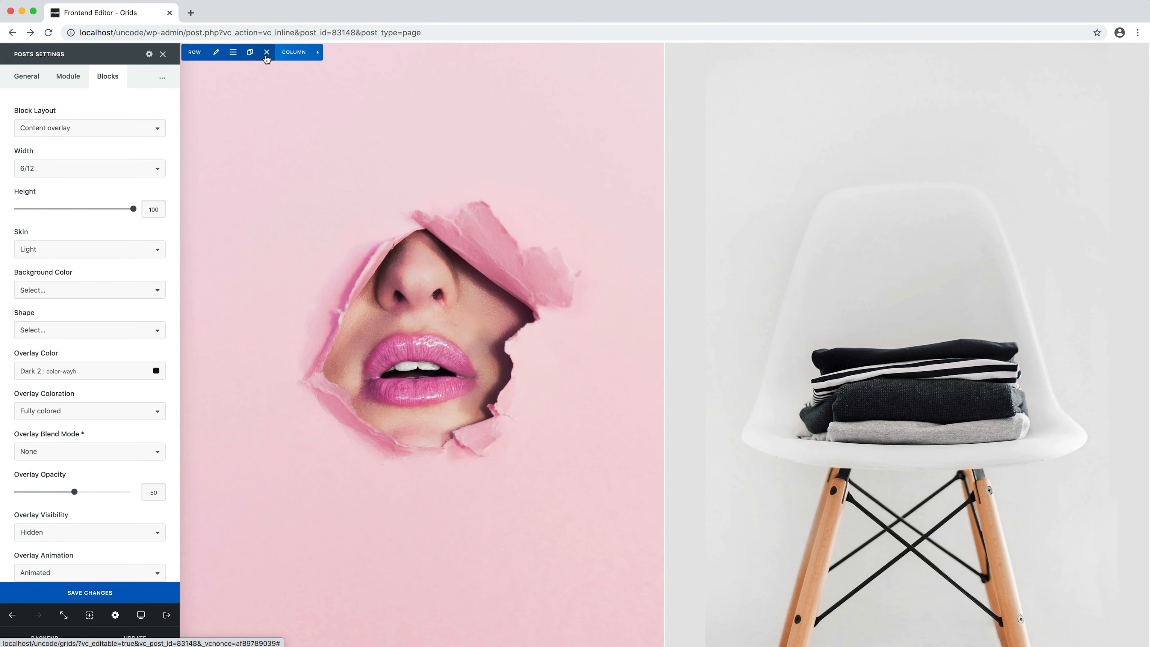
Step: Delete the row with the posts grid and insert the Portfolio Metro Alt wireframe from the Portfolio category
{"action": "left_click", "coordinate": [266, 56]}
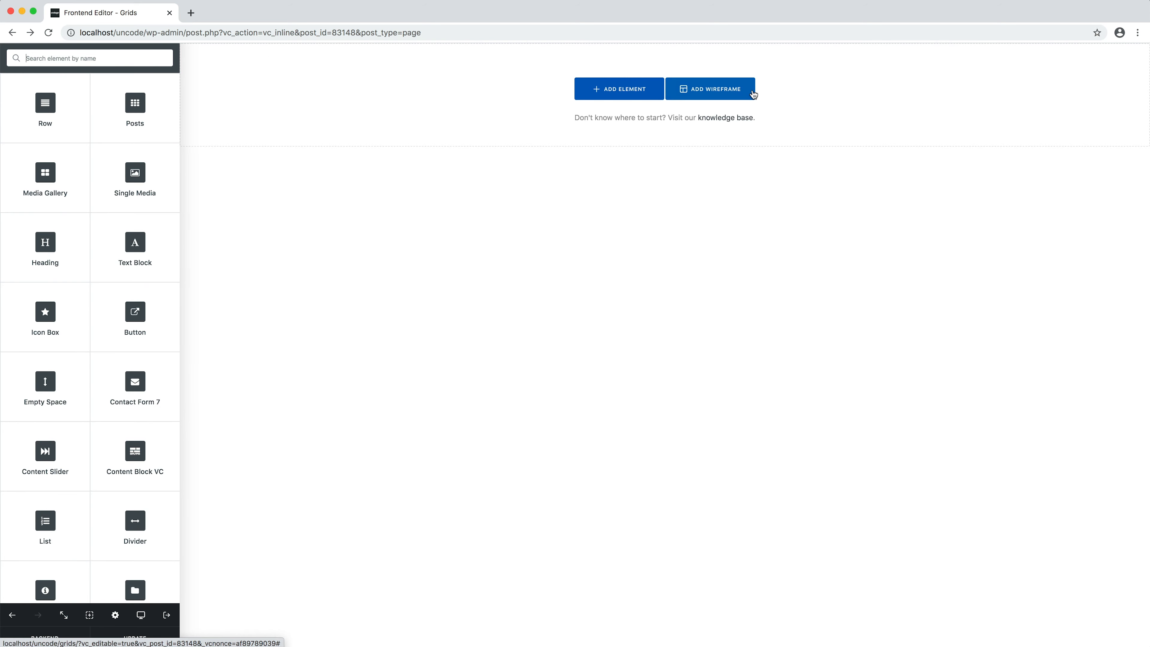
{"action": "left_click", "coordinate": [753, 92]}
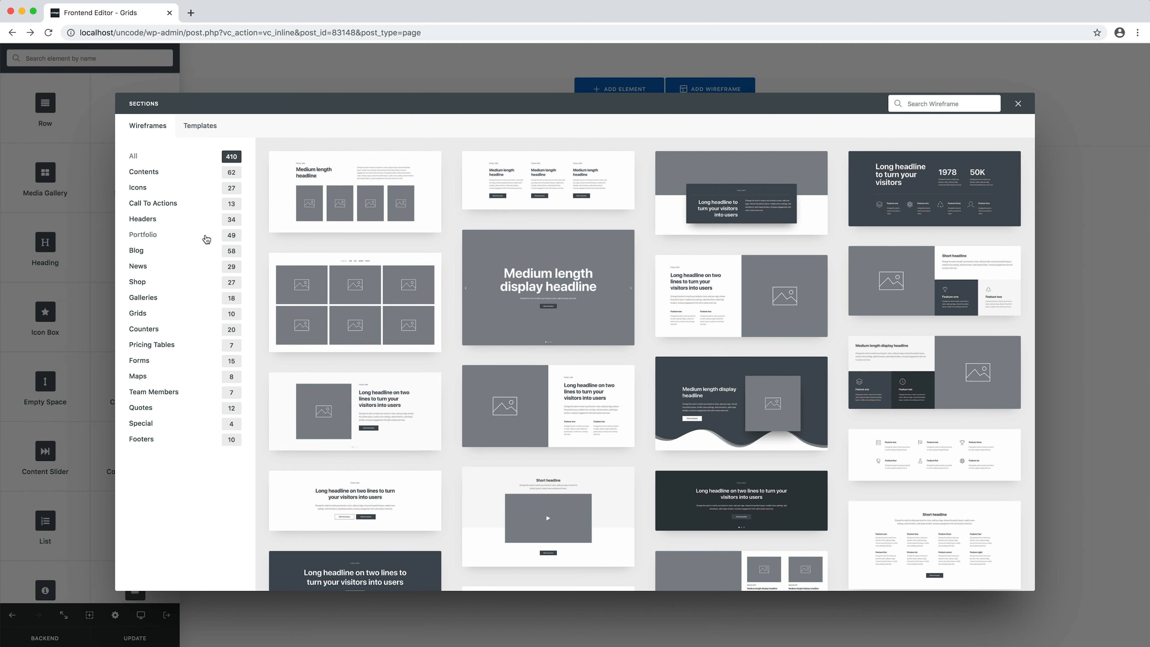
{"action": "left_click", "coordinate": [207, 239]}
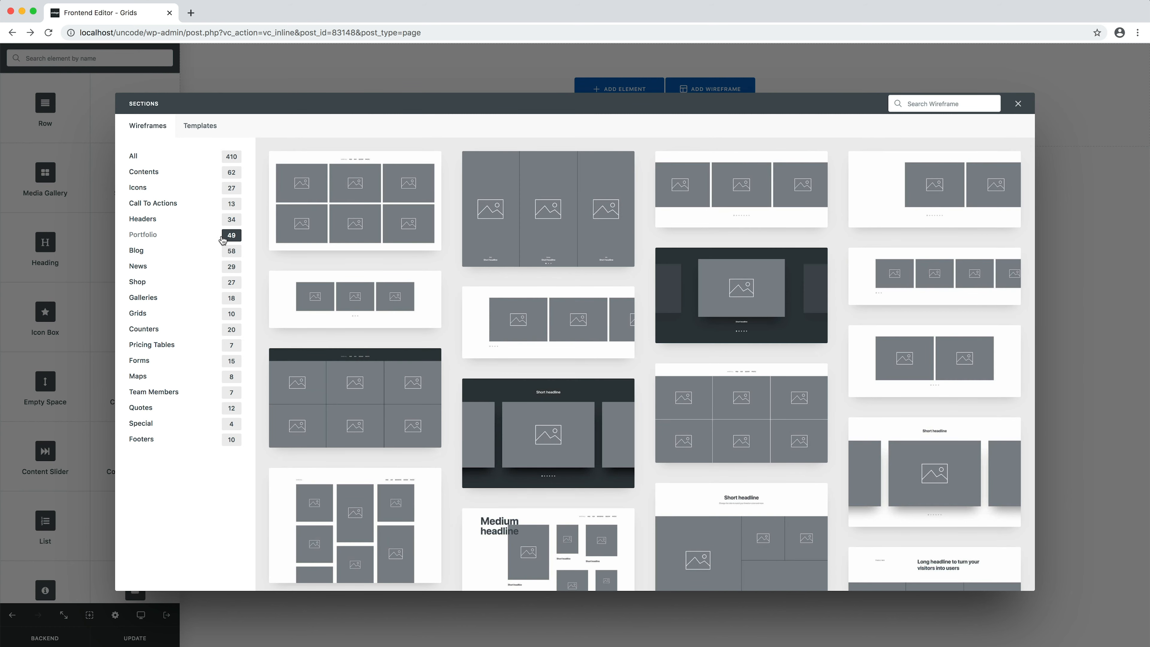
{"action": "scroll", "coordinate": [258, 245], "scroll_direction": "down", "scroll_amount": 5}
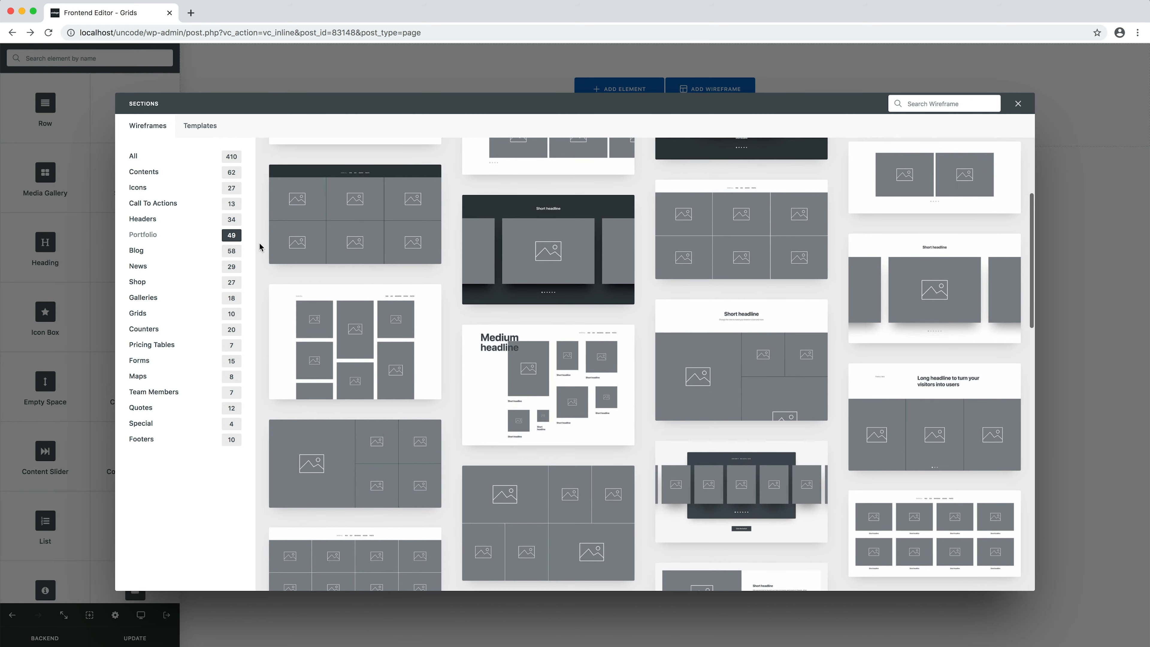
{"action": "scroll", "coordinate": [260, 246], "scroll_direction": "down", "scroll_amount": 7}
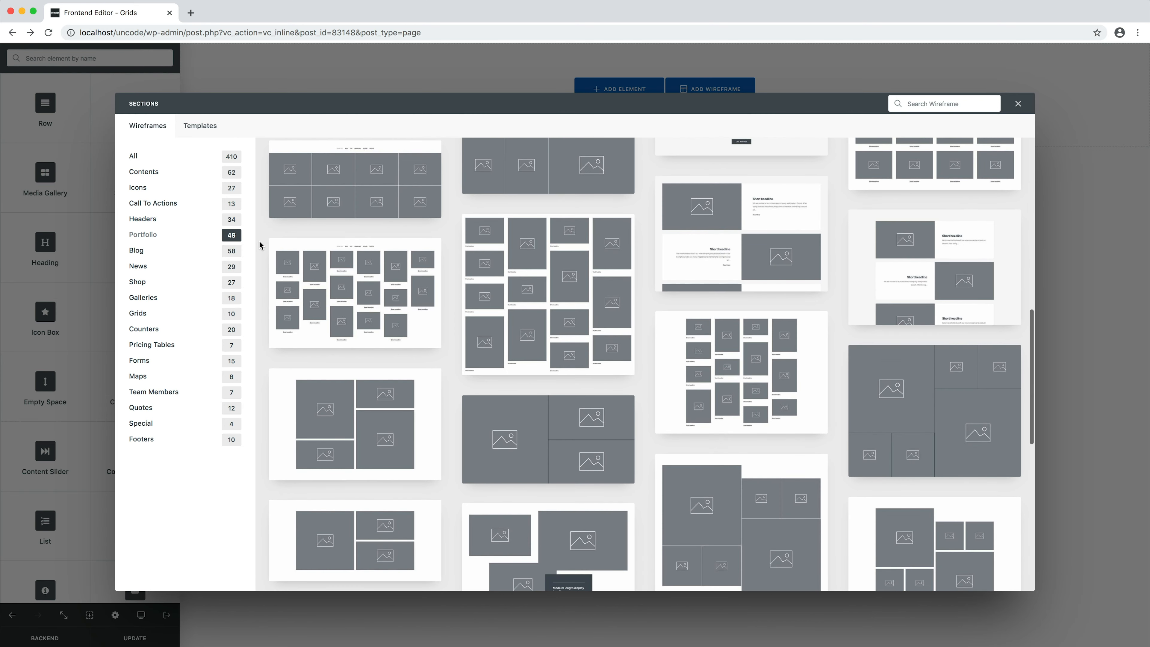
{"action": "scroll", "coordinate": [259, 245], "scroll_direction": "down", "scroll_amount": 1}
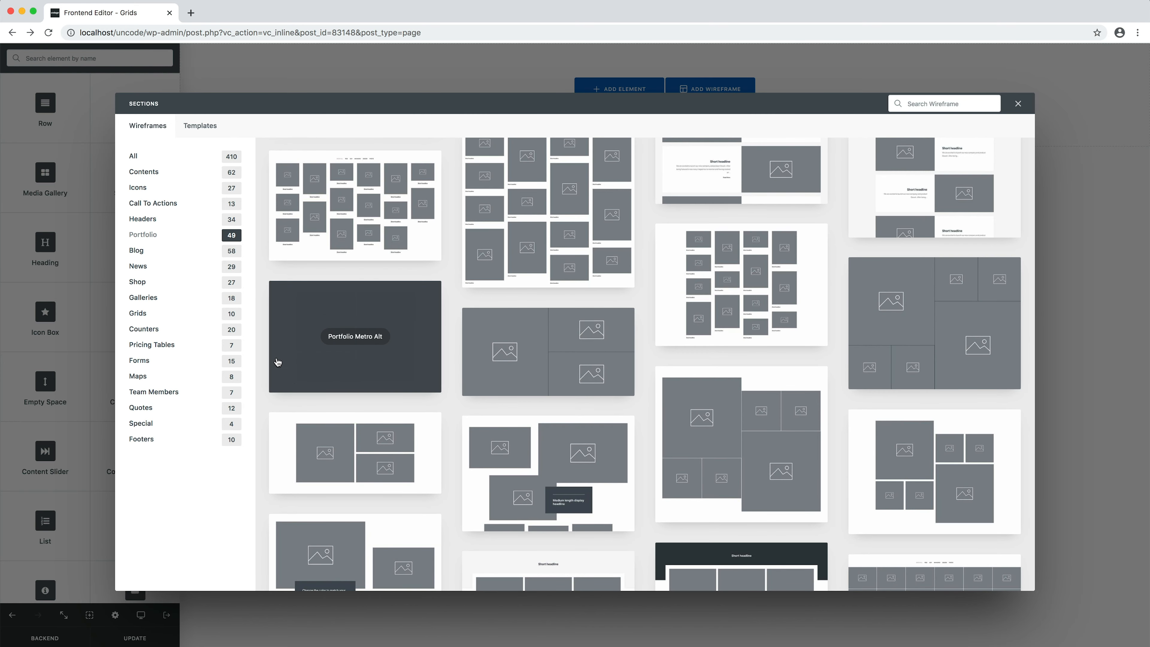
{"action": "left_click", "coordinate": [303, 375]}
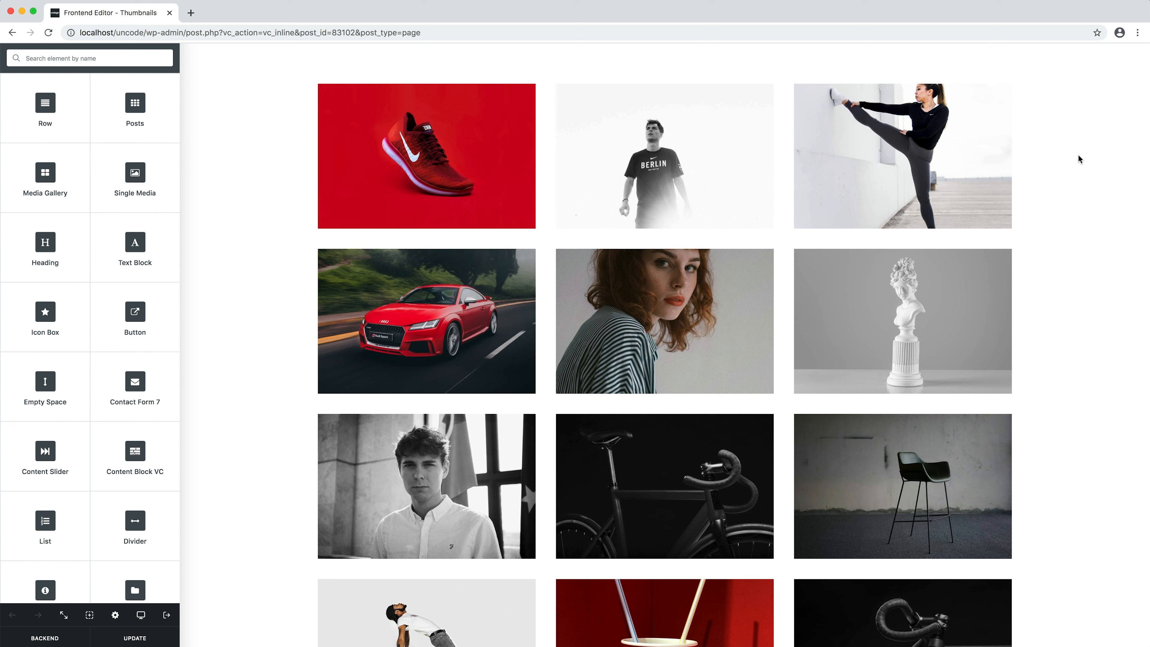
Step: Try a 2x items gap in the media gallery's module settings, and reduce the gap to 0.5x
{"action": "mouse_move", "coordinate": [983, 159]}
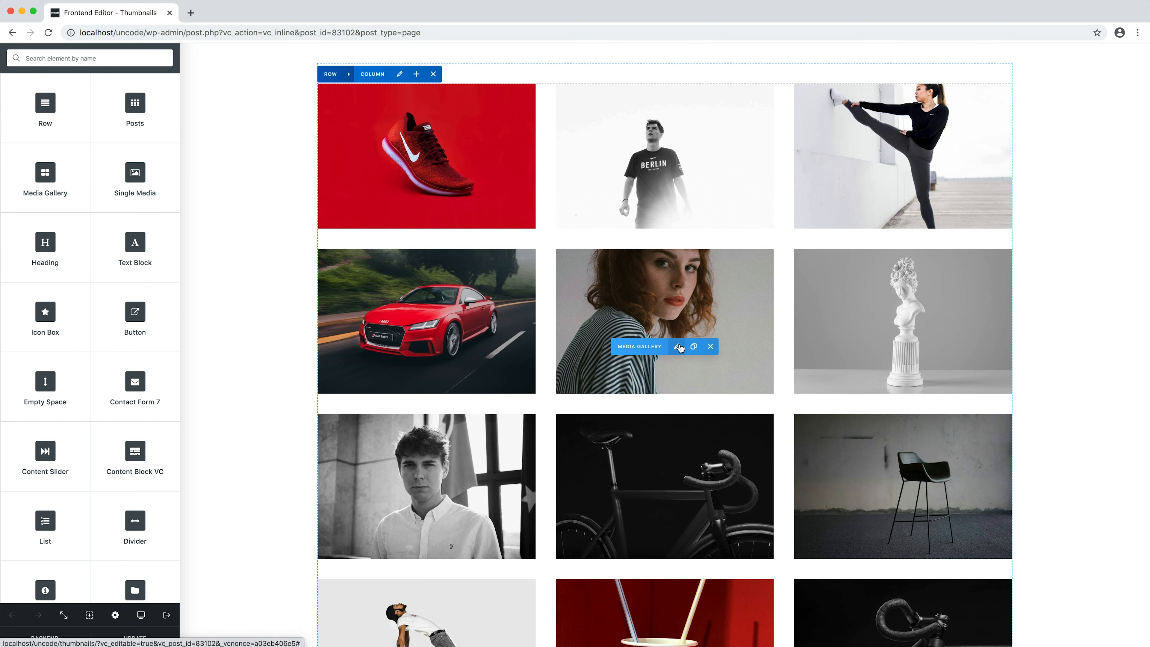
{"action": "left_click", "coordinate": [679, 348]}
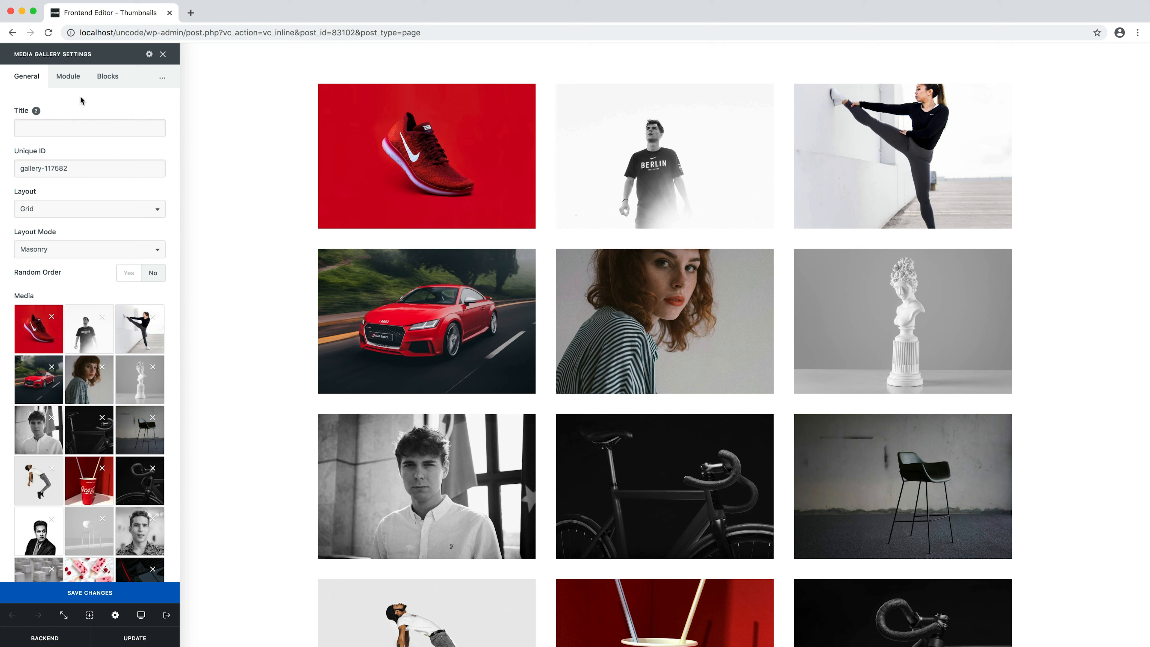
{"action": "left_click", "coordinate": [77, 85]}
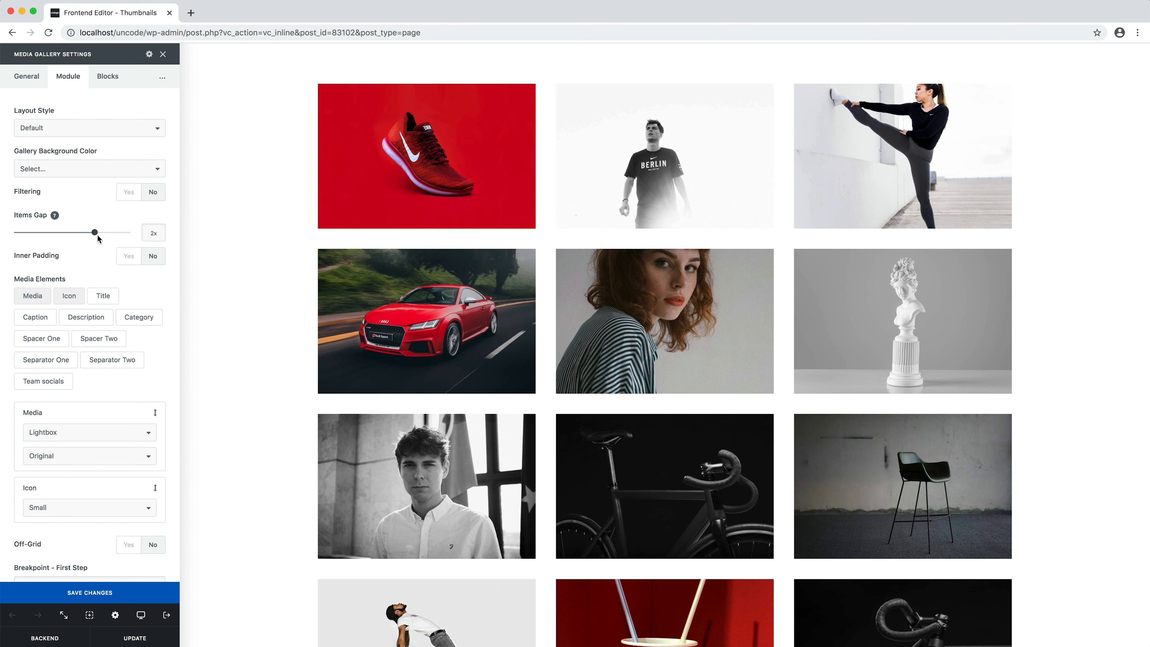
{"action": "key", "text": "super+s"}
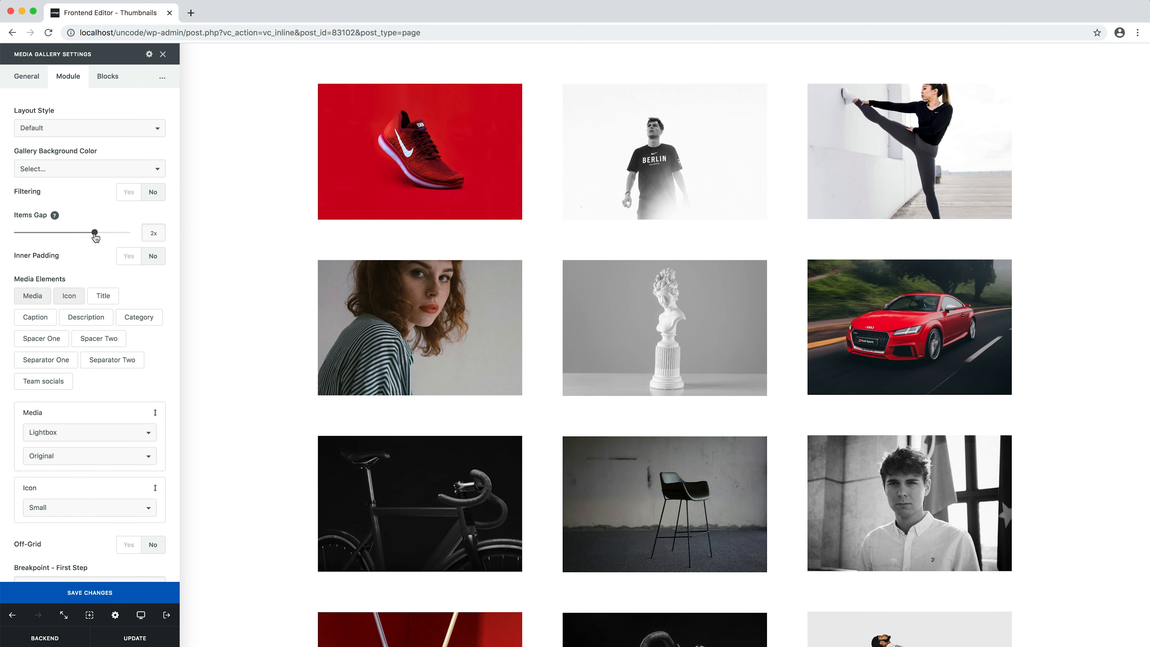
{"action": "left_click_drag", "start_coordinate": [95, 233], "coordinate": [54, 235]}
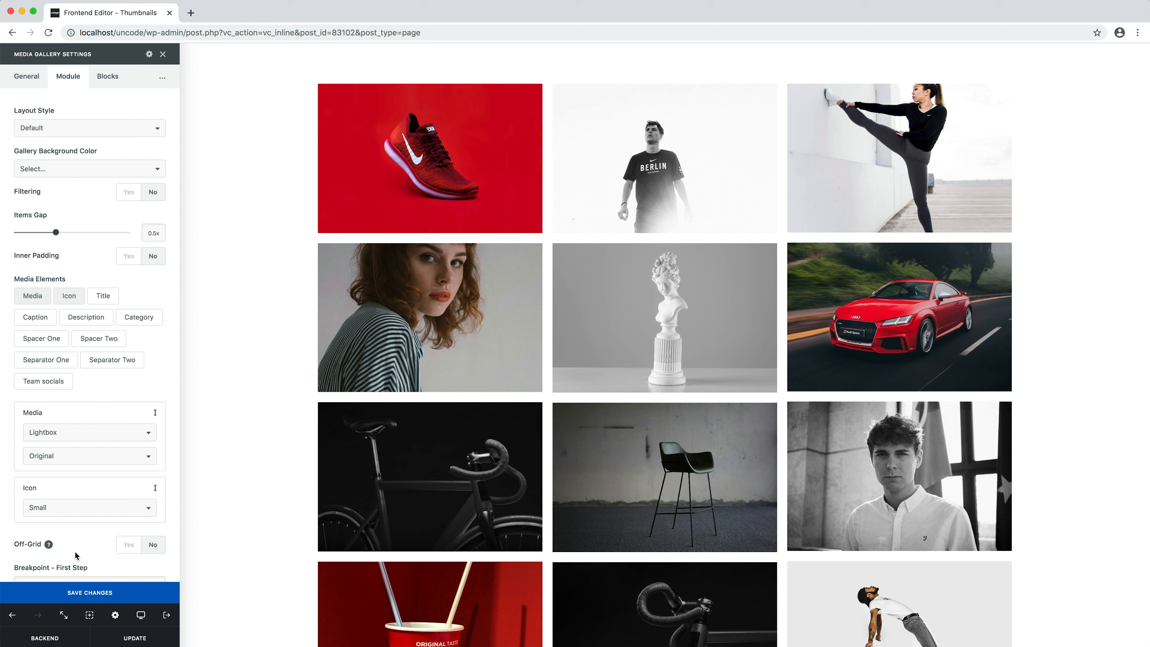
{"action": "scroll", "coordinate": [75, 556], "scroll_direction": "down", "scroll_amount": 3}
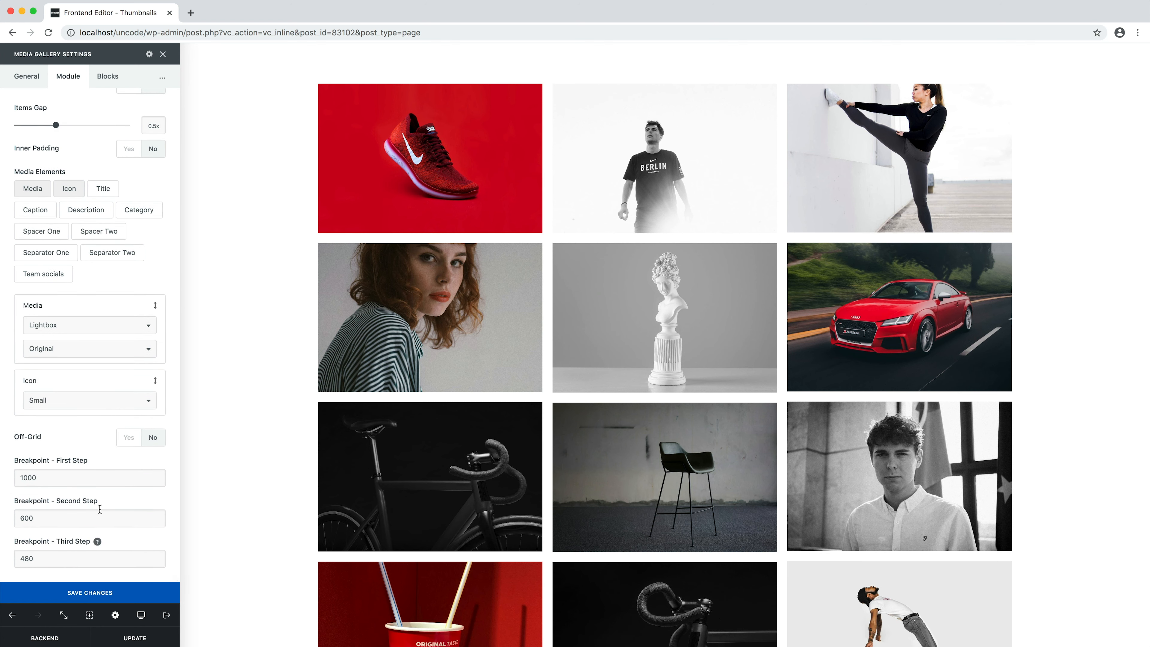
{"action": "scroll", "coordinate": [109, 472], "scroll_direction": "up", "scroll_amount": 3}
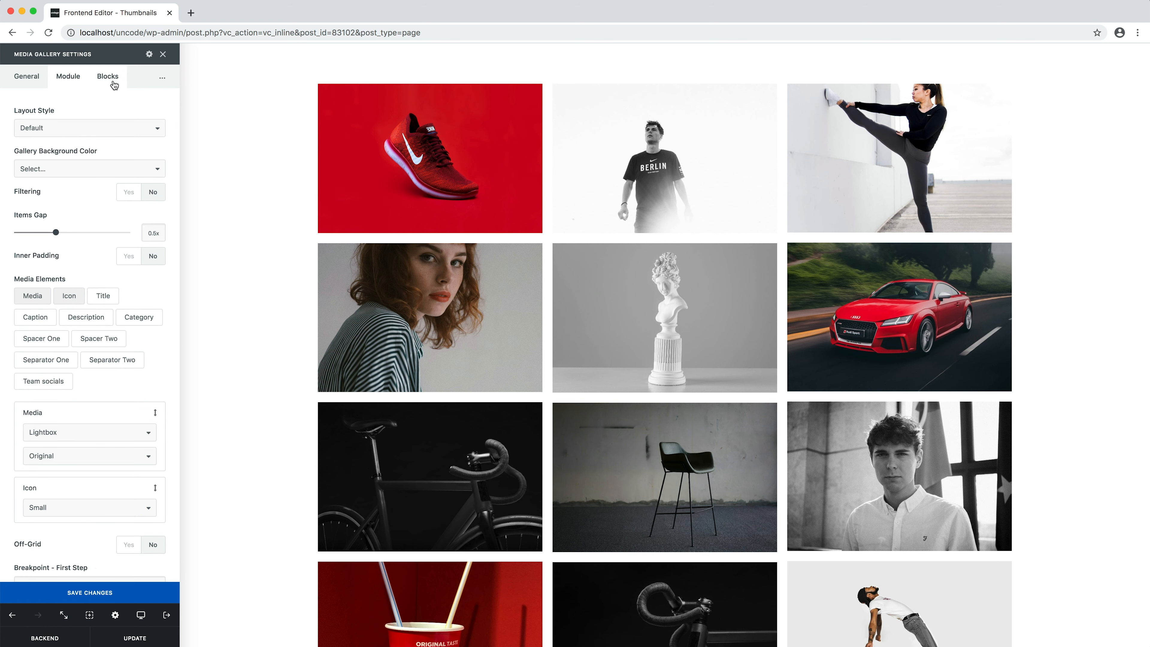
Step: Try widths of 6/12 and 2/12 for the media gallery's blocks
{"action": "left_click", "coordinate": [114, 83]}
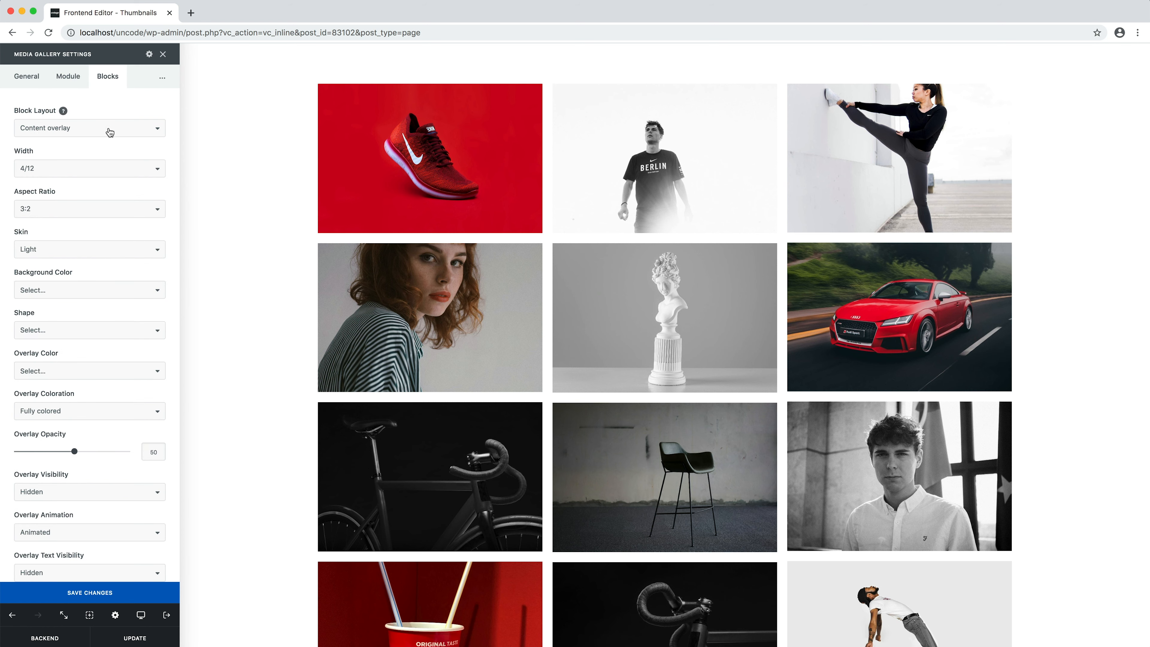
{"action": "left_click", "coordinate": [104, 171]}
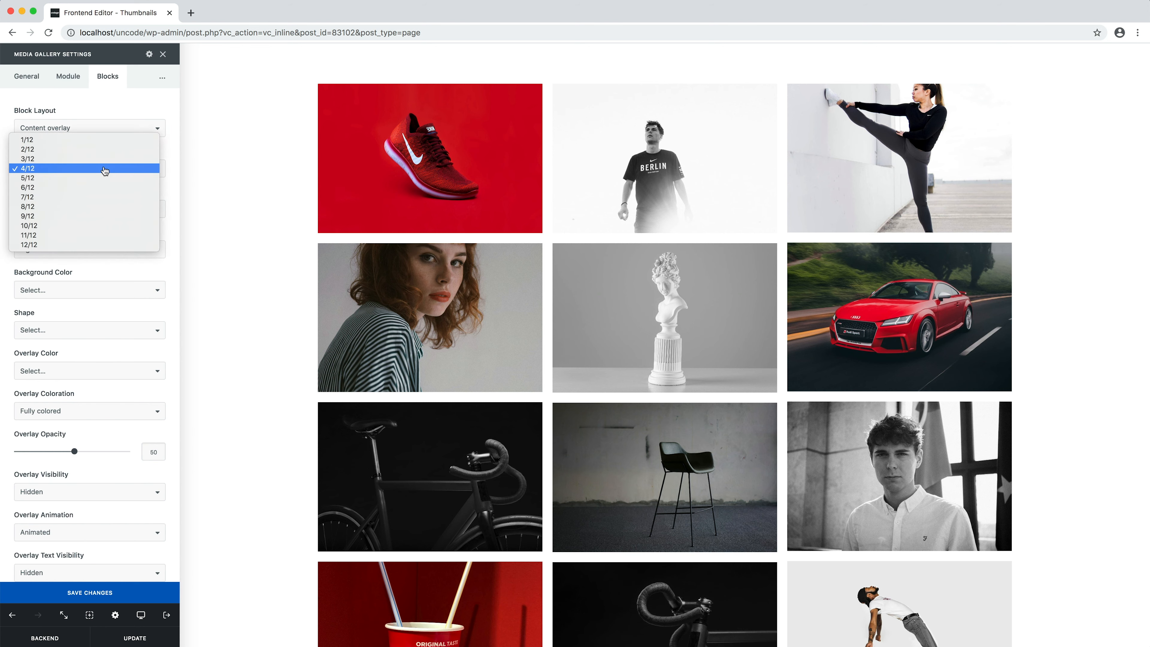
{"action": "left_click", "coordinate": [105, 190]}
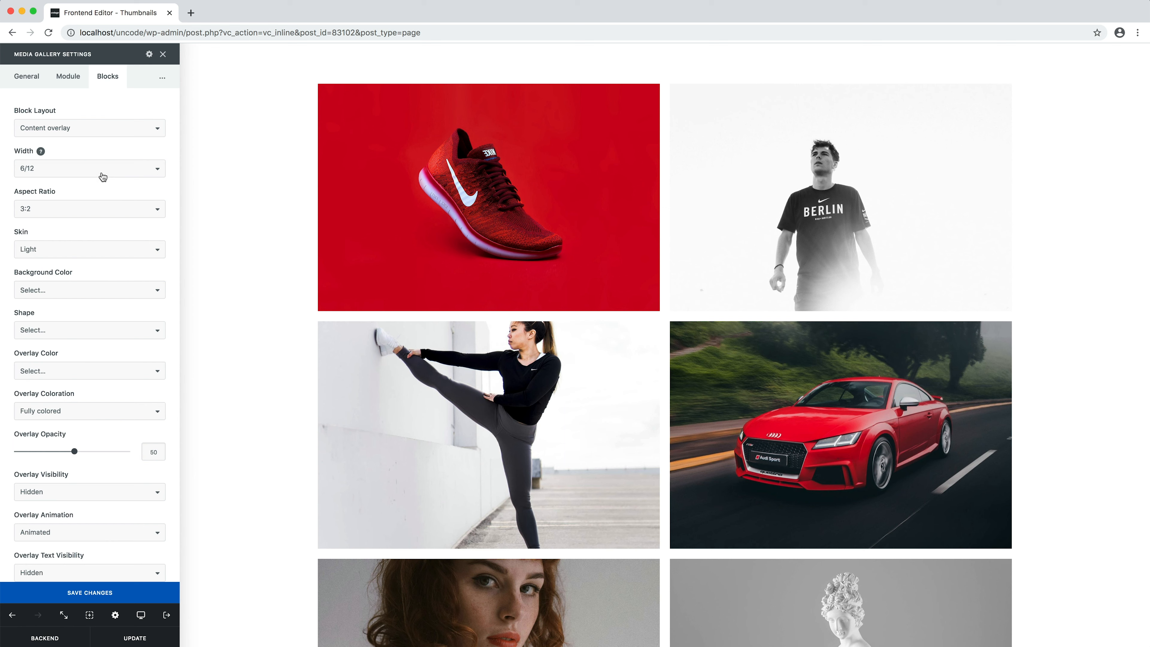
{"action": "left_click", "coordinate": [102, 176]}
{"action": "left_click", "coordinate": [93, 132]}
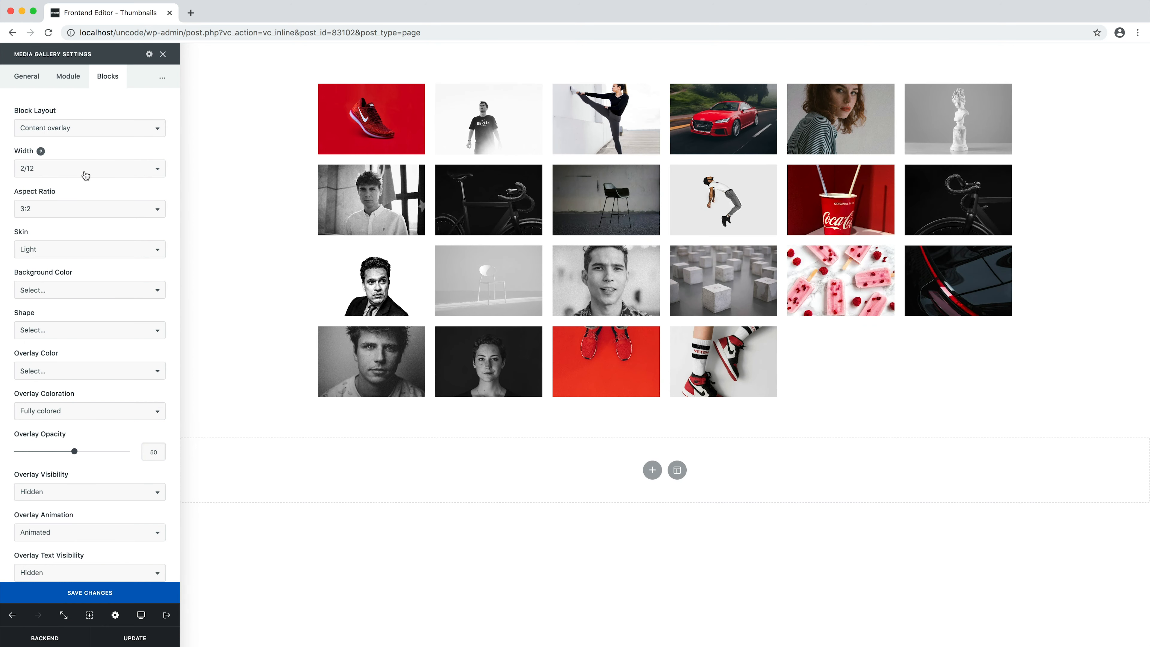
Step: Set the width of the media gallery's blocks to 3/12 and their aspect ratio to 3:4
{"action": "left_click", "coordinate": [86, 176]}
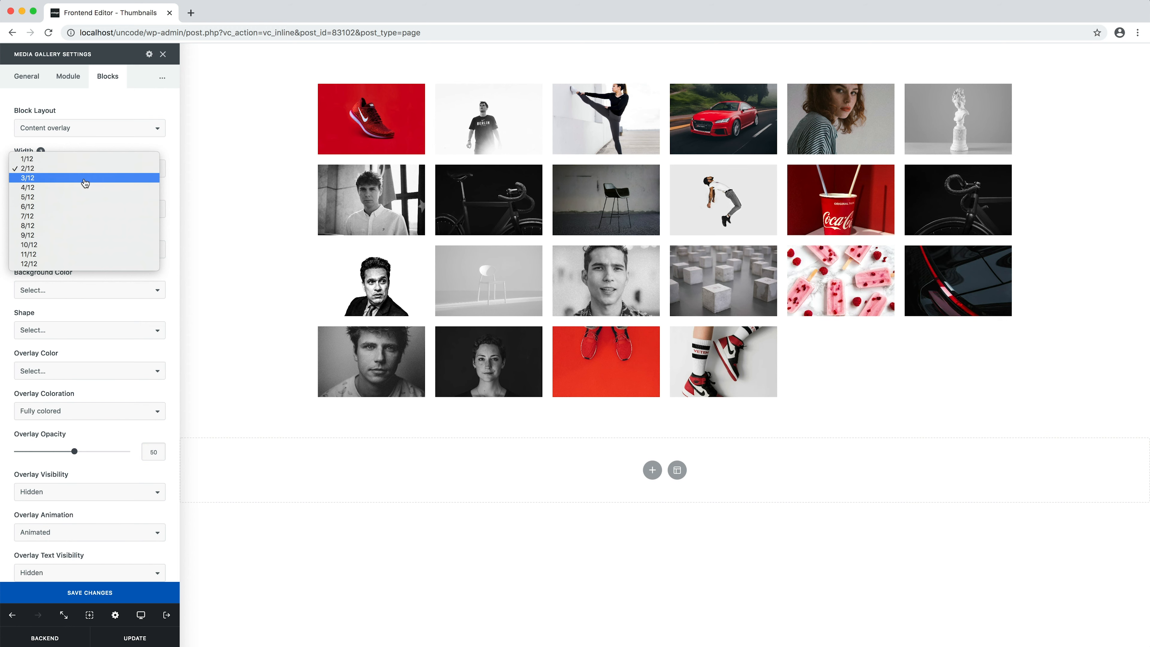
{"action": "left_click", "coordinate": [85, 178]}
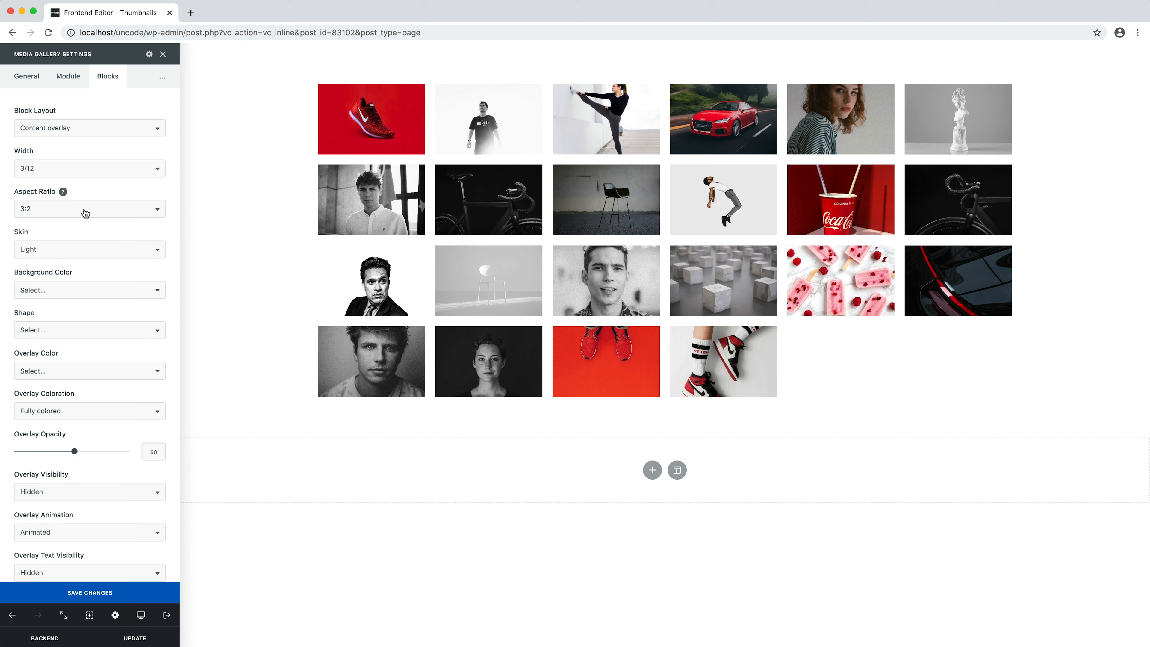
{"action": "left_click", "coordinate": [85, 213]}
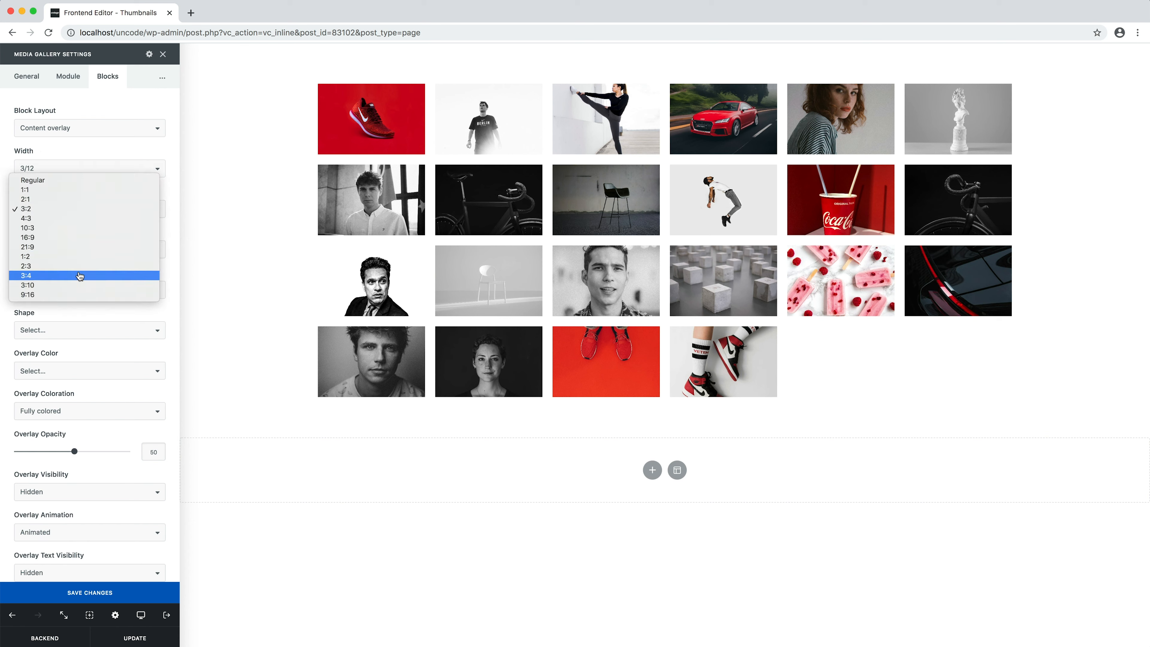
{"action": "left_click", "coordinate": [80, 275]}
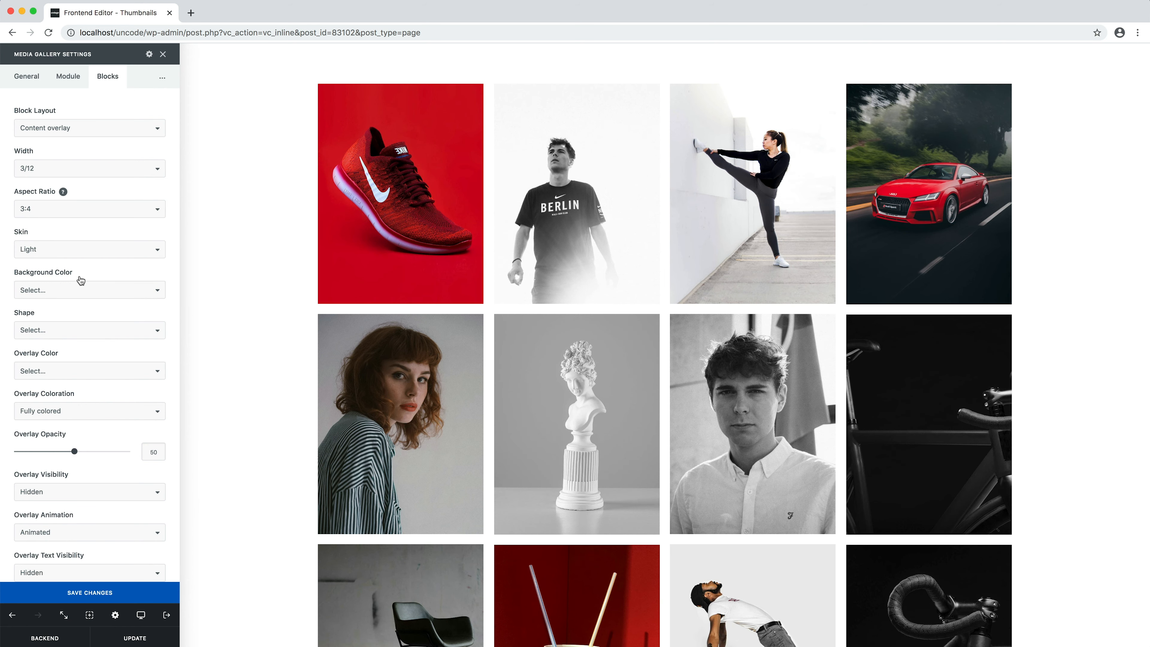
Step: Try the 1:1 aspect ratio on the gallery blocks, and switch the aspect ratio to Regular
{"action": "left_click", "coordinate": [78, 213]}
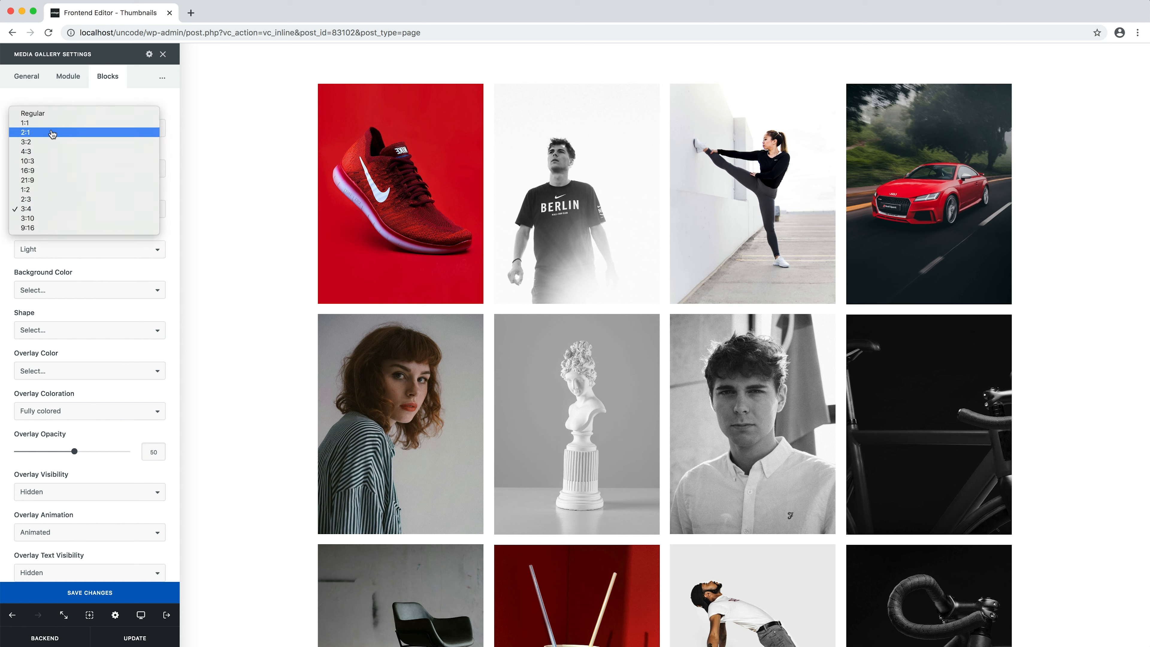
{"action": "left_click", "coordinate": [54, 125]}
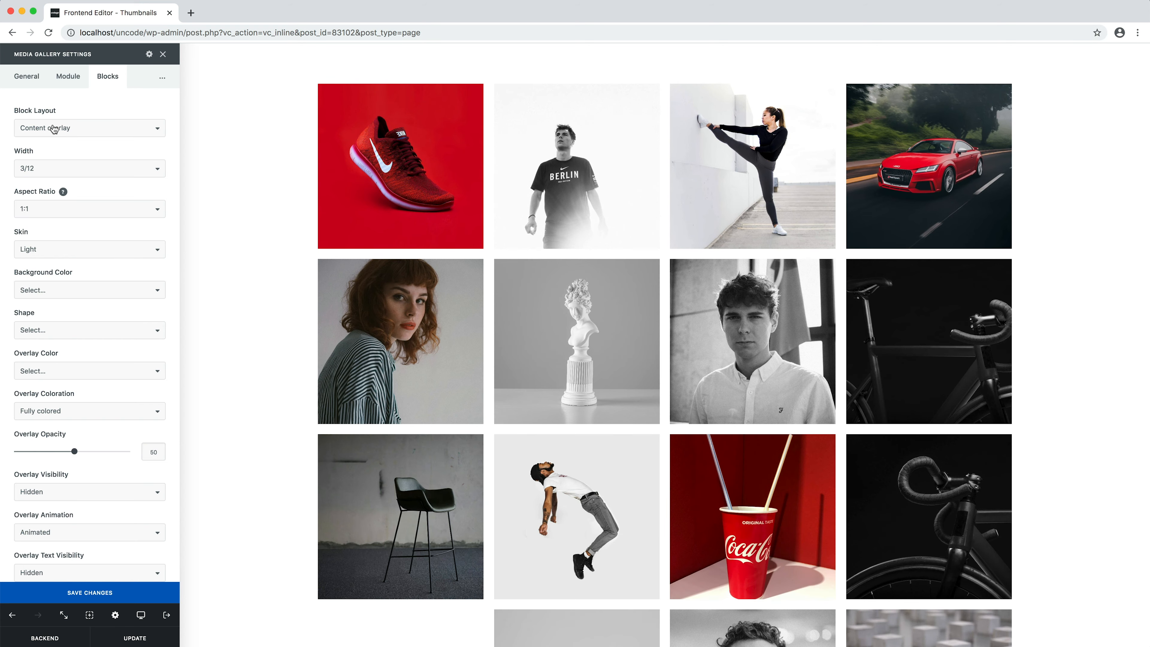
{"action": "left_click", "coordinate": [91, 209]}
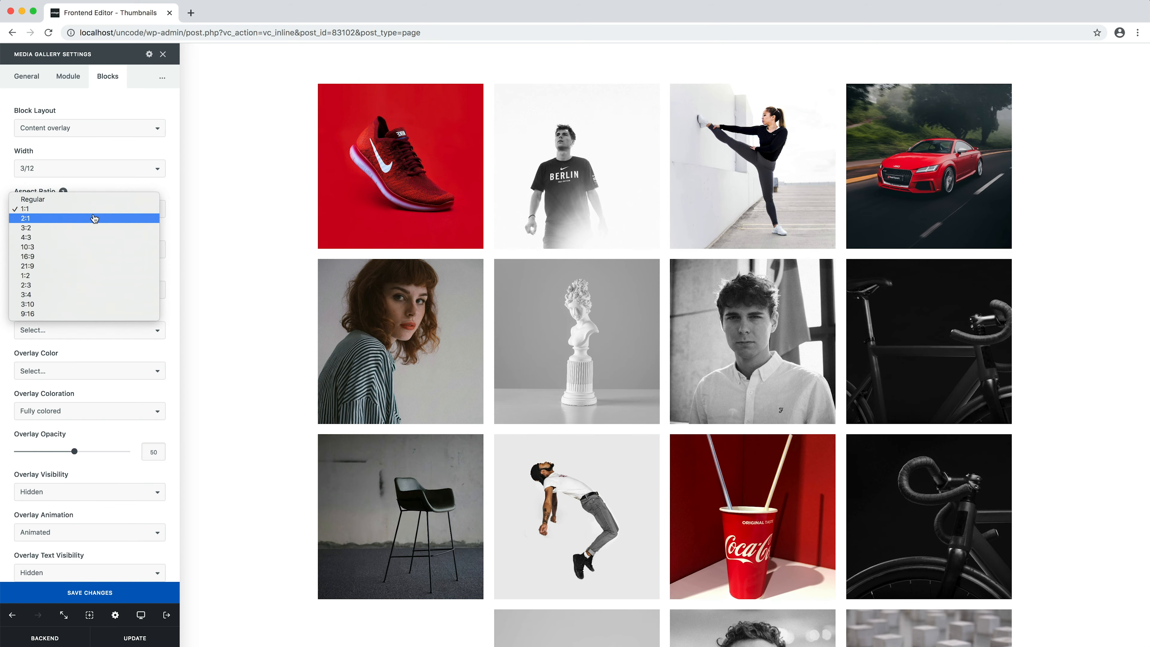
{"action": "left_click", "coordinate": [90, 202]}
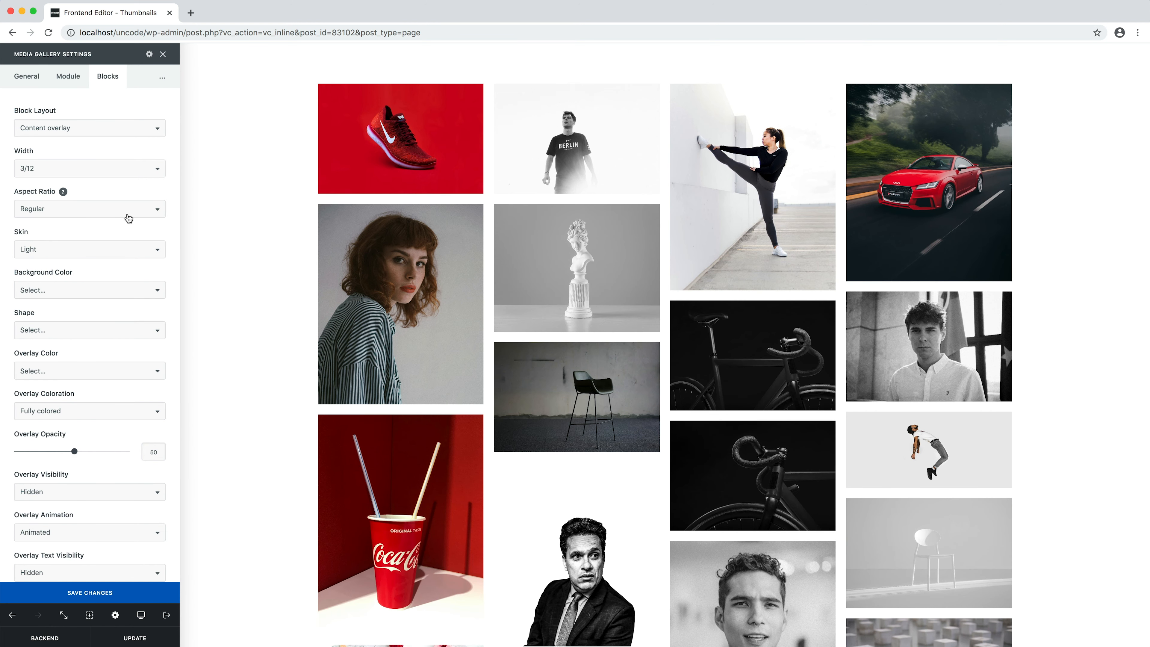
{"action": "scroll", "coordinate": [170, 242], "scroll_direction": "down", "scroll_amount": 4}
{"action": "scroll", "coordinate": [172, 243], "scroll_direction": "down", "scroll_amount": 12}
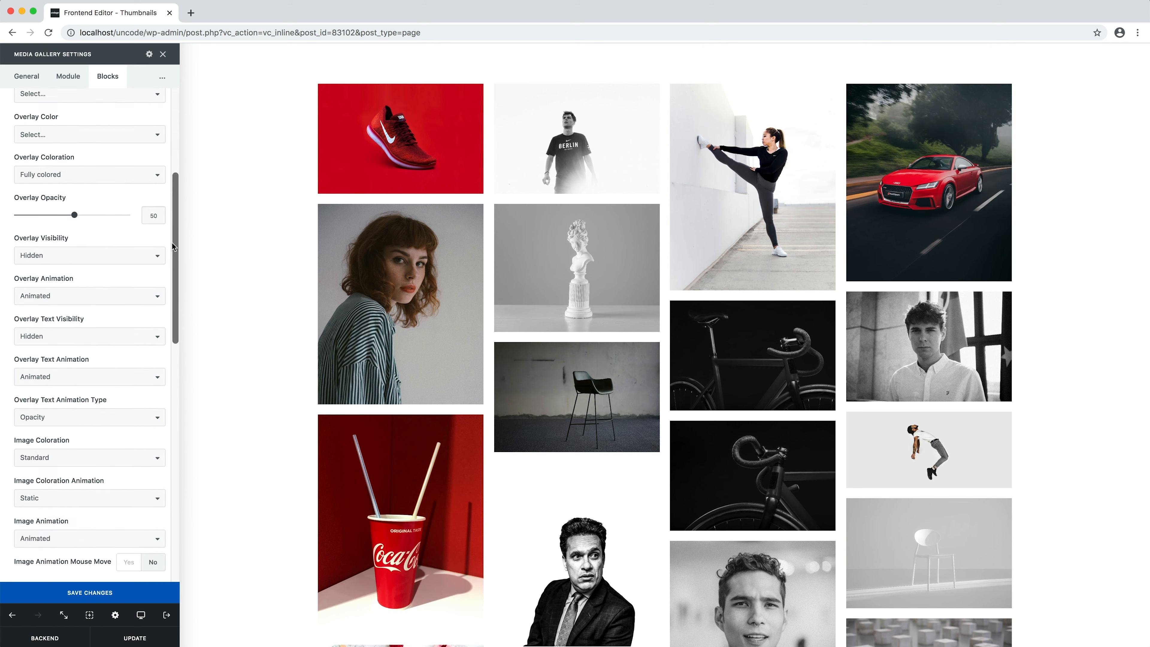
{"action": "scroll", "coordinate": [171, 242], "scroll_direction": "down", "scroll_amount": 5}
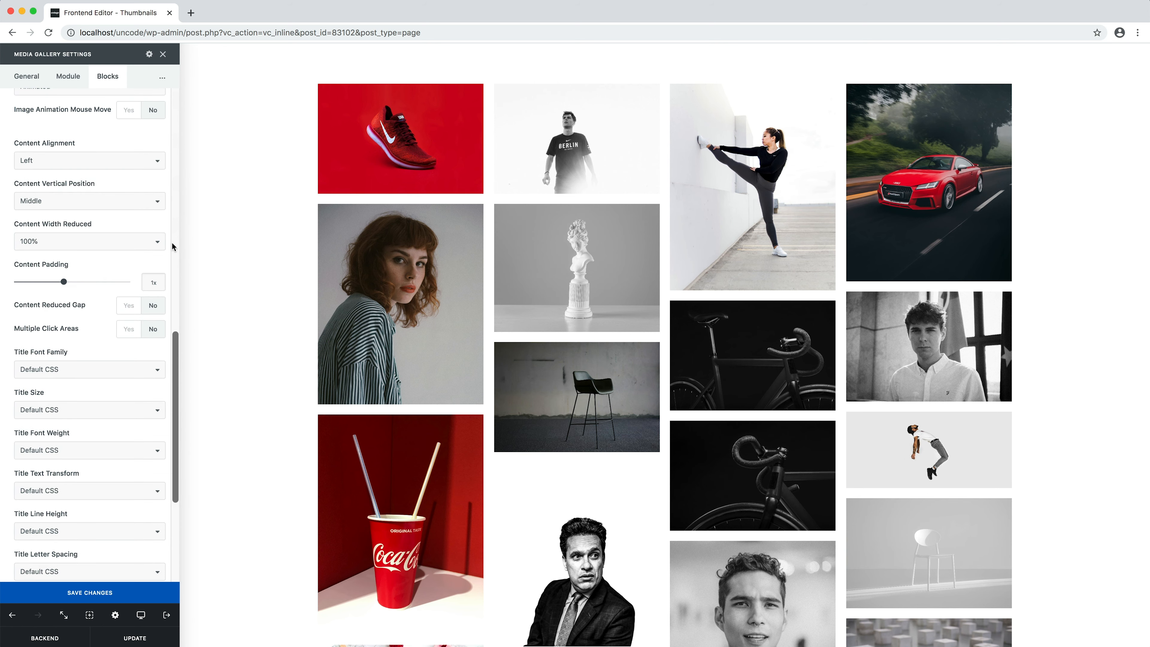
{"action": "scroll", "coordinate": [172, 243], "scroll_direction": "up", "scroll_amount": 16}
{"action": "scroll", "coordinate": [172, 243], "scroll_direction": "up", "scroll_amount": 2}
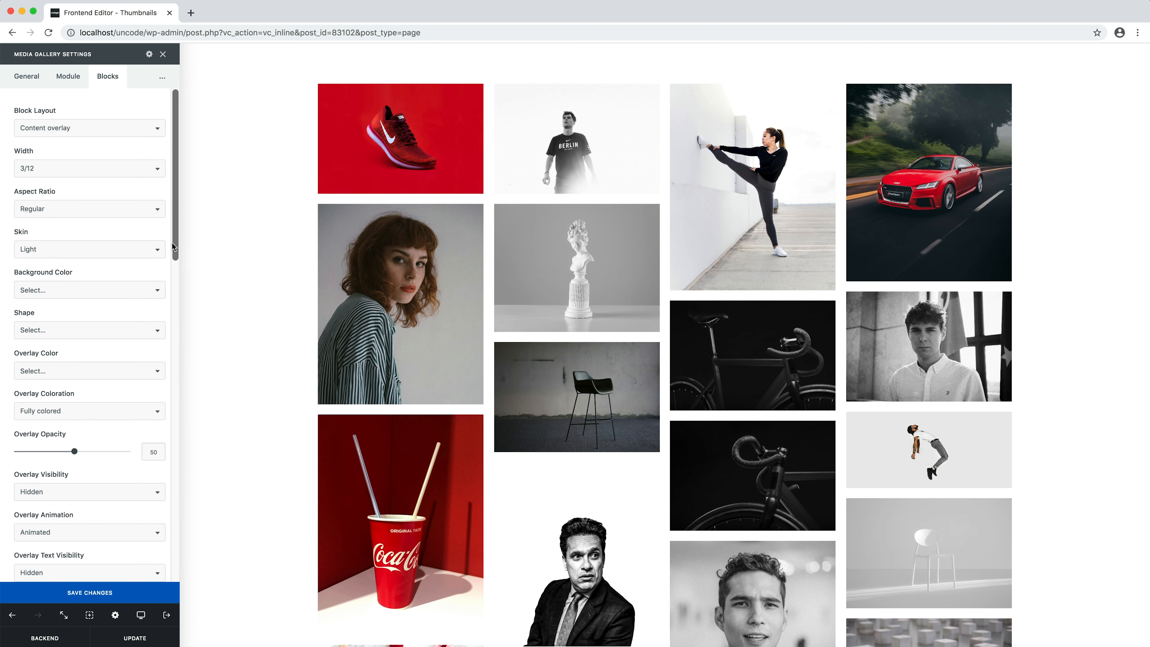
Step: Change the media gallery's layout to Justify and check the resulting image rows down the page
{"action": "left_click", "coordinate": [32, 81]}
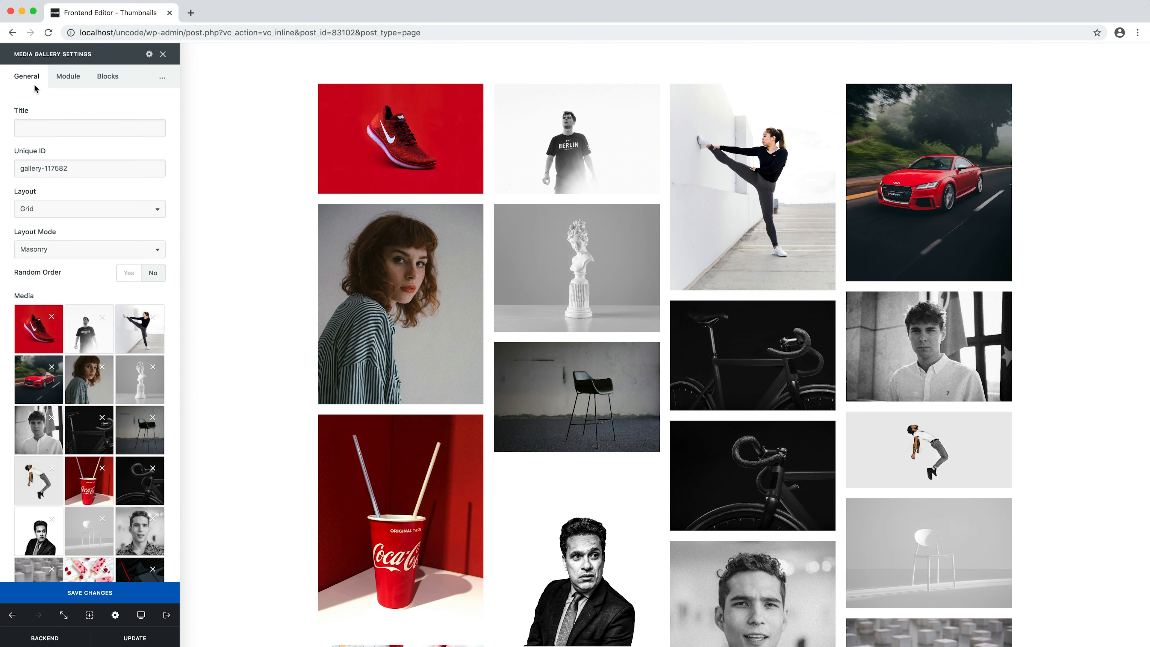
{"action": "left_click", "coordinate": [111, 209]}
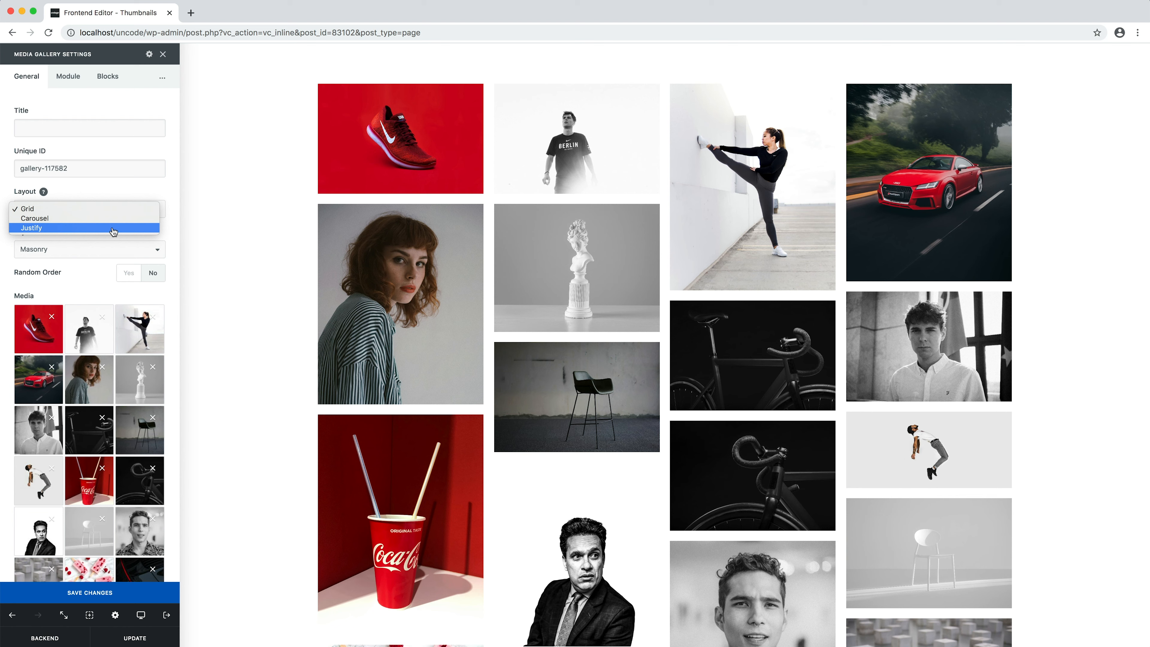
{"action": "left_click", "coordinate": [113, 228]}
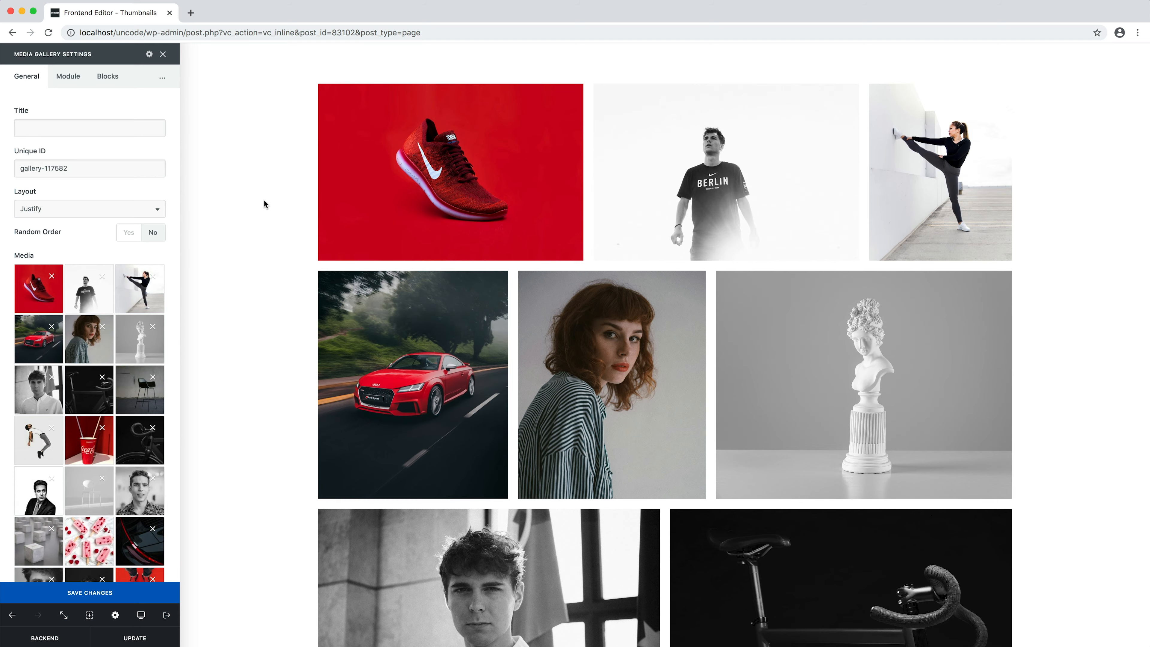
{"action": "scroll", "coordinate": [263, 202], "scroll_direction": "down", "scroll_amount": 10}
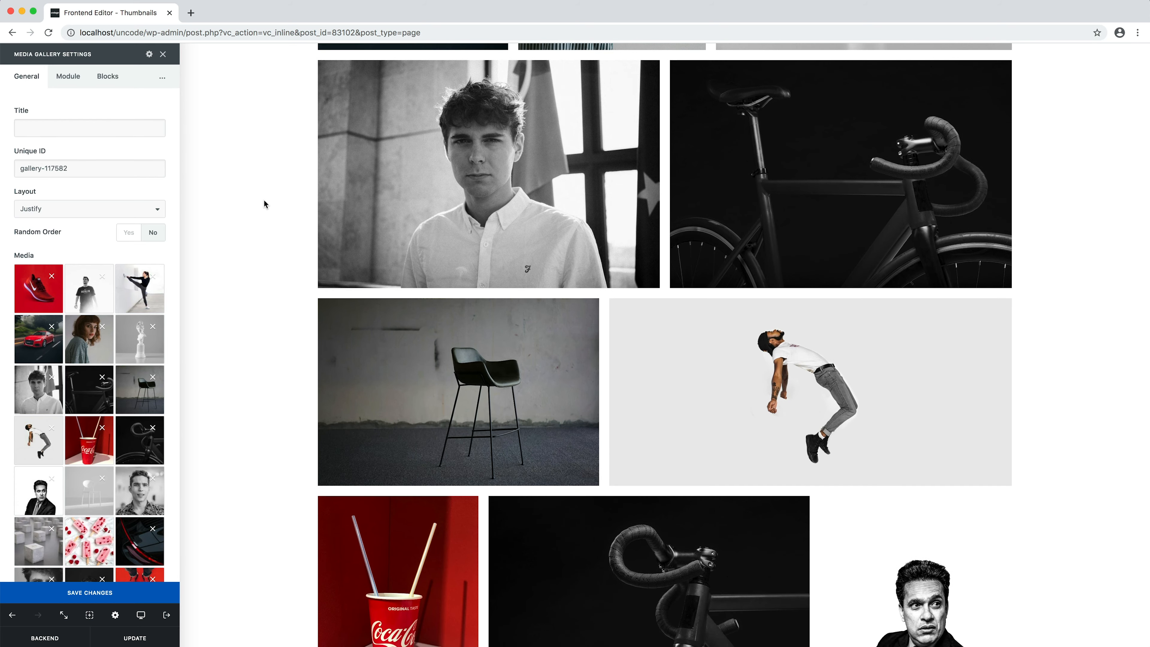
{"action": "scroll", "coordinate": [264, 201], "scroll_direction": "up", "scroll_amount": 6}
{"action": "scroll", "coordinate": [264, 204], "scroll_direction": "up", "scroll_amount": 4}
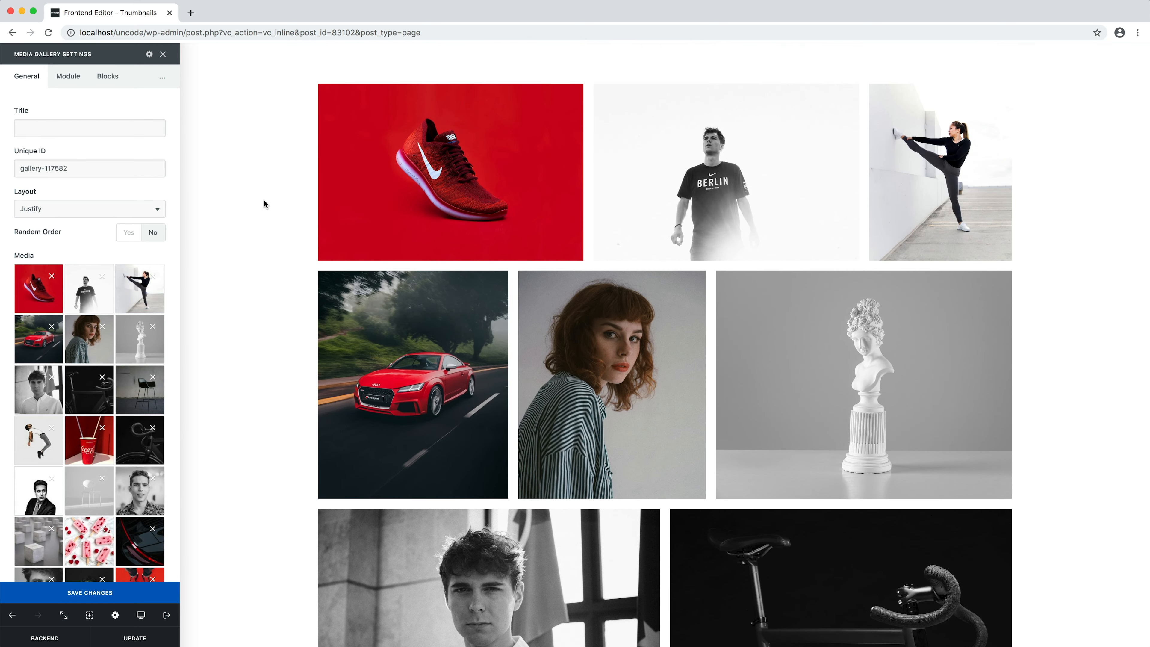
Step: Set the justified gallery's row height to 250 and its items gap to 0
{"action": "left_click", "coordinate": [77, 84]}
{"action": "left_click", "coordinate": [69, 174]}
{"action": "key", "text": "super+a"}
{"action": "type", "text": "250"}
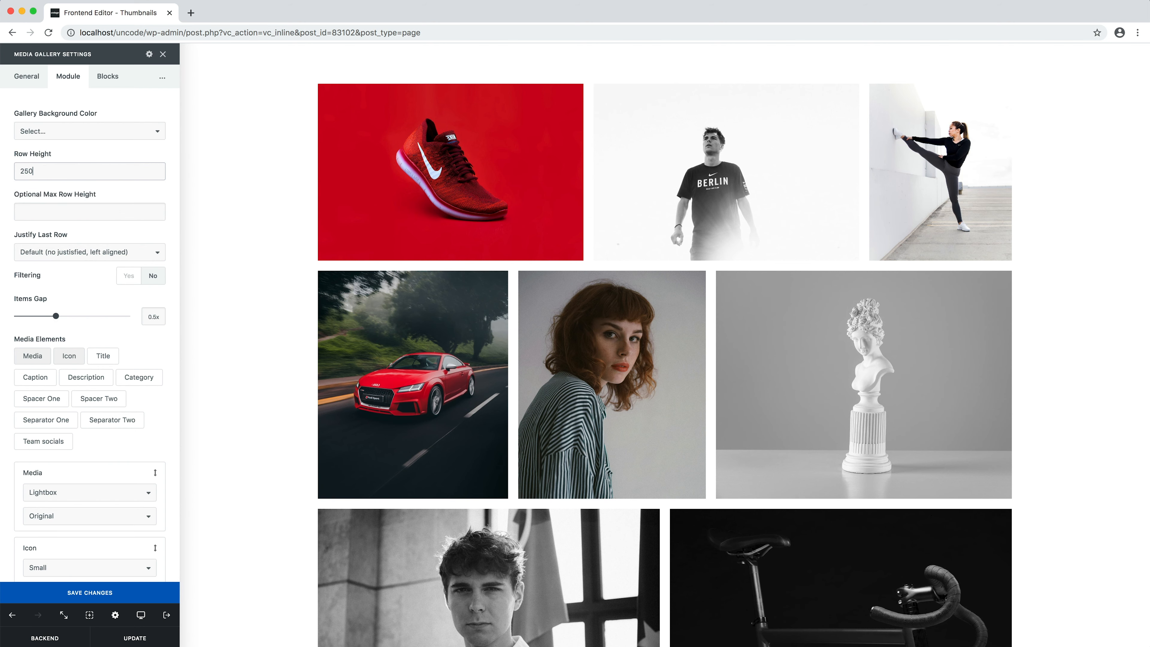
{"action": "left_click", "coordinate": [5, 173]}
{"action": "key", "text": "super+s"}
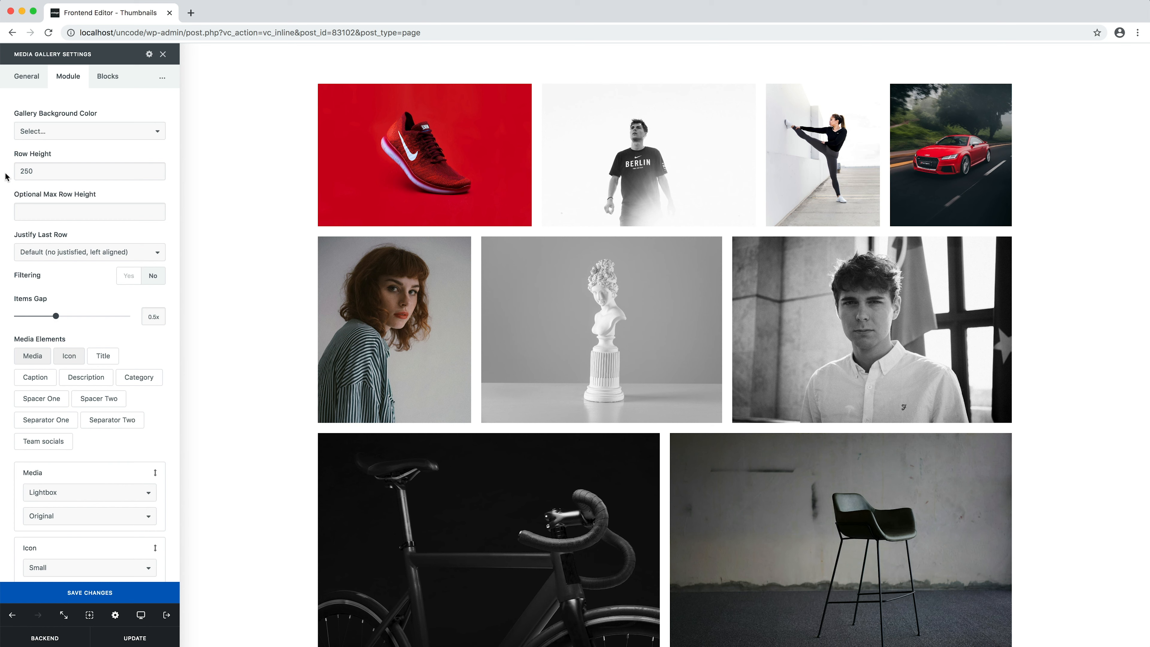
{"action": "left_click", "coordinate": [19, 317]}
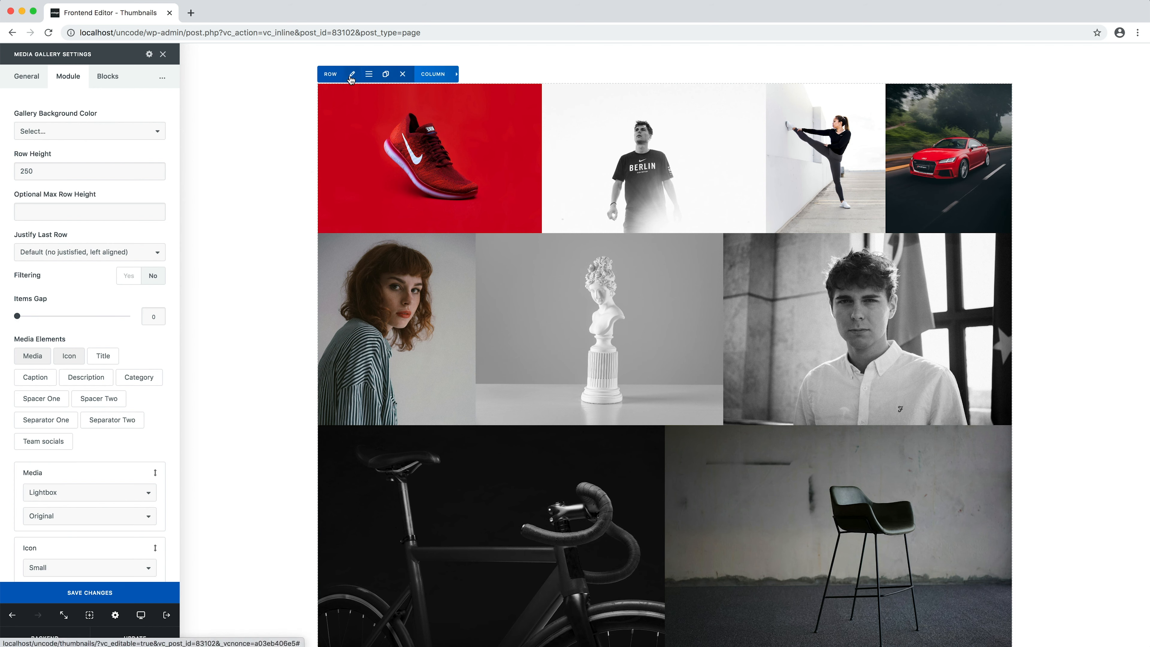
Step: Set the gallery row's content width to Full and its left-right, top and bottom padding to 0, and save the row settings
{"action": "left_click", "coordinate": [352, 75]}
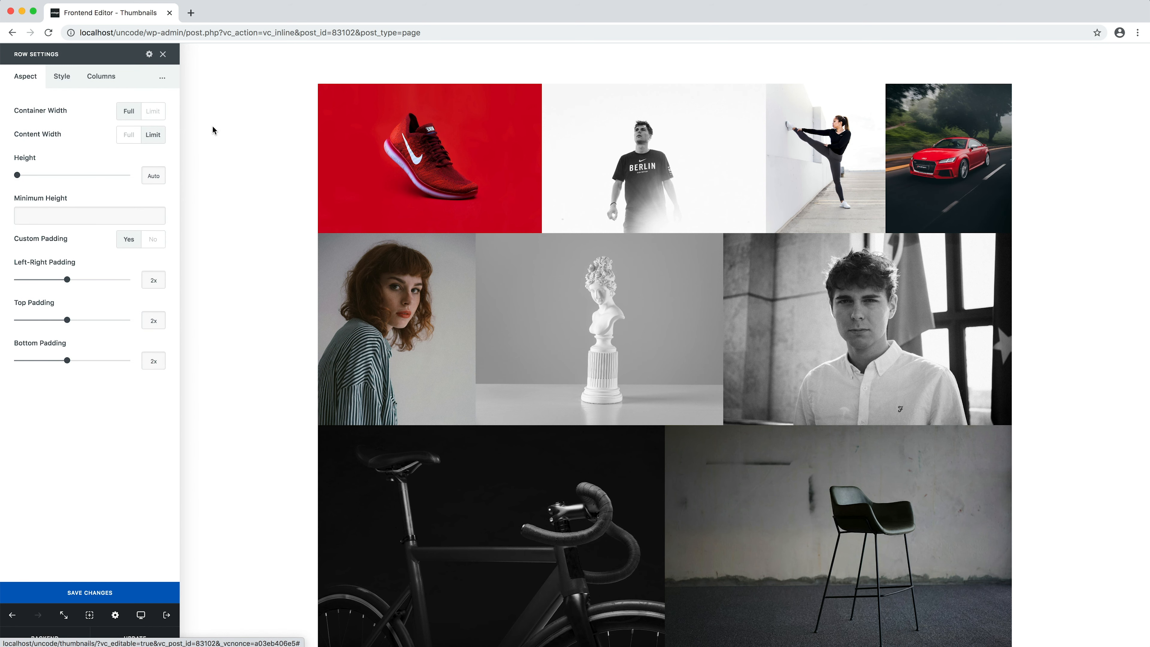
{"action": "left_click", "coordinate": [129, 135]}
{"action": "left_click", "coordinate": [17, 280]}
{"action": "left_click", "coordinate": [18, 321]}
{"action": "left_click", "coordinate": [18, 361]}
{"action": "key", "text": "super+s"}
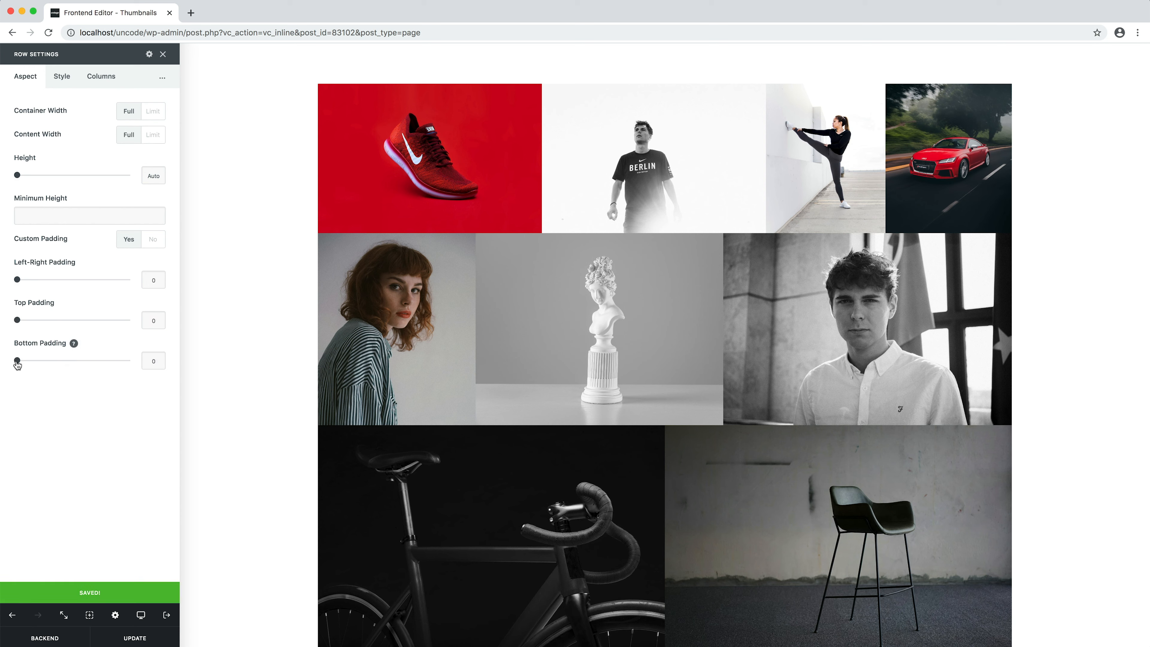